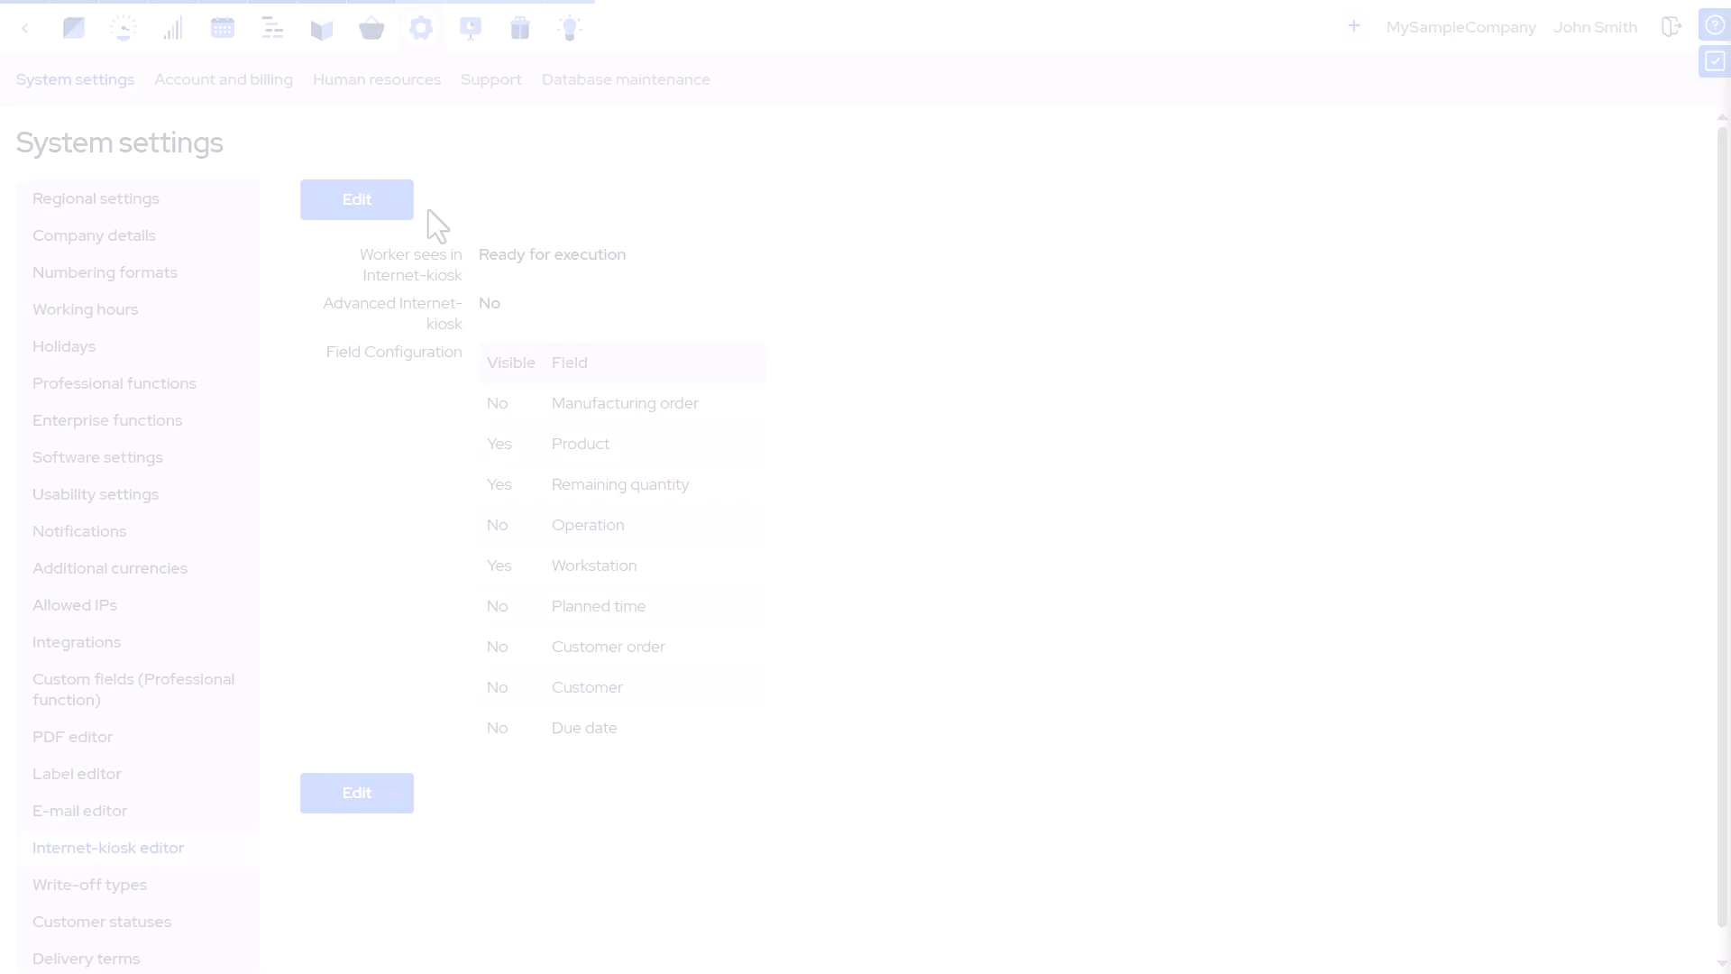
# Edit the Internet-kiosk settings so workers see All operations and the Advanced Internet-kiosk is set to Yes.
pyautogui.click(388, 217)
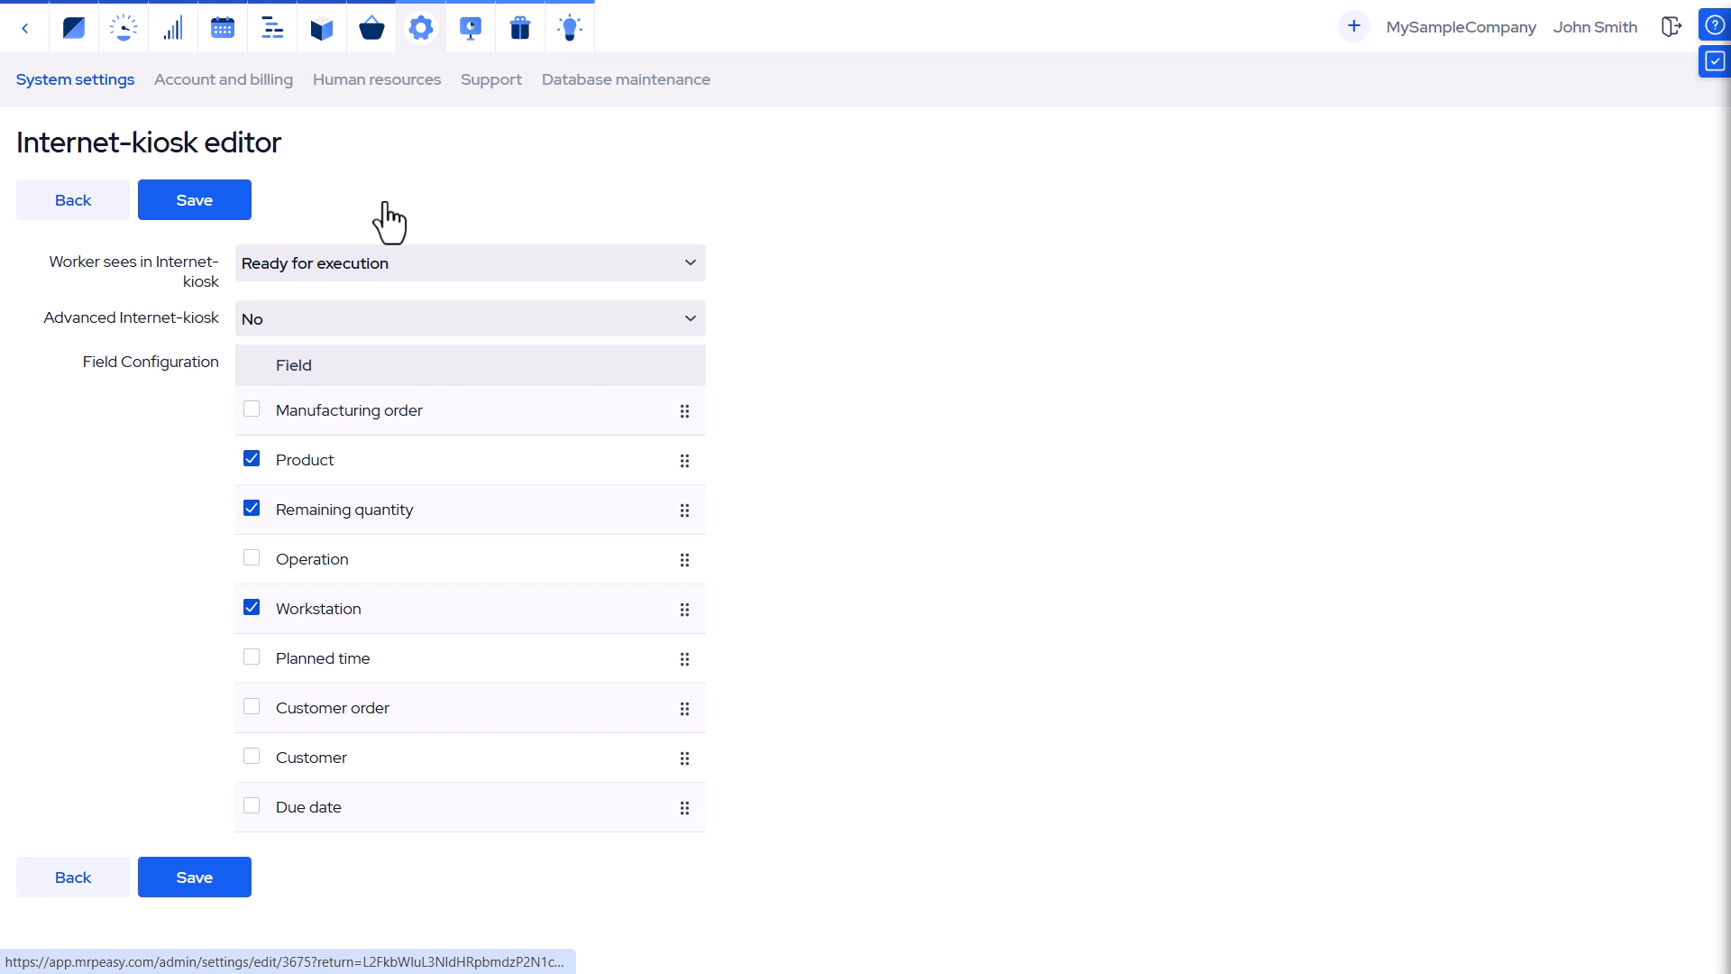
pyautogui.click(604, 263)
pyautogui.click(612, 304)
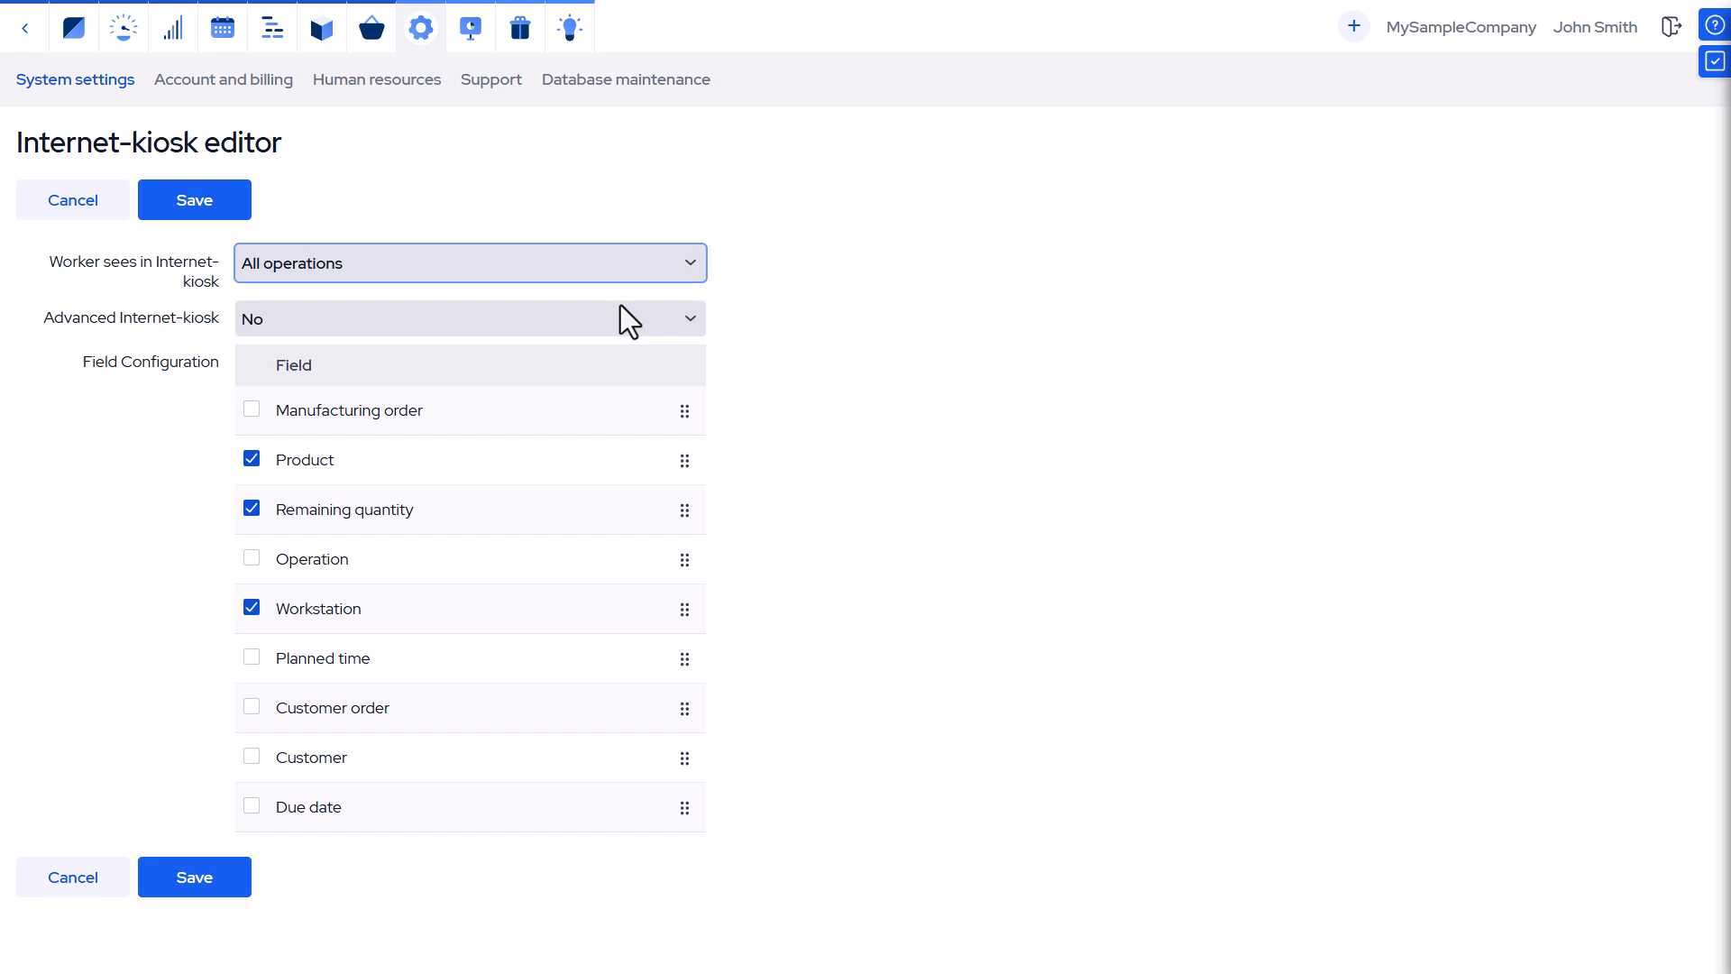
pyautogui.click(624, 312)
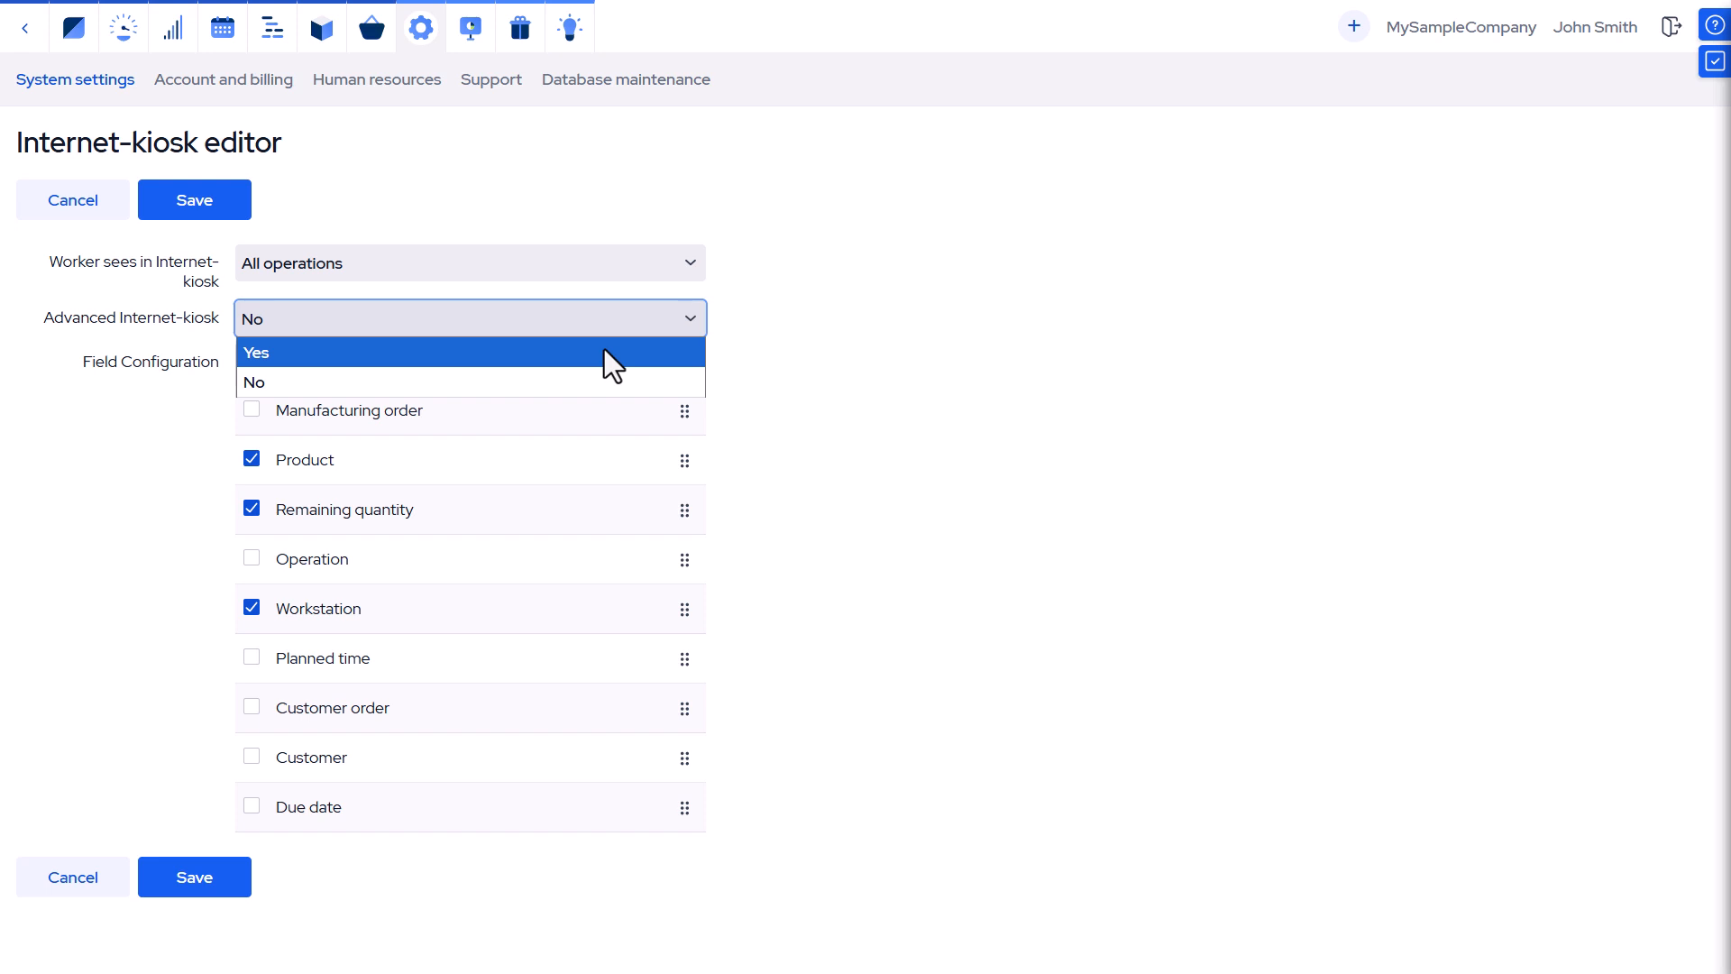
pyautogui.click(604, 351)
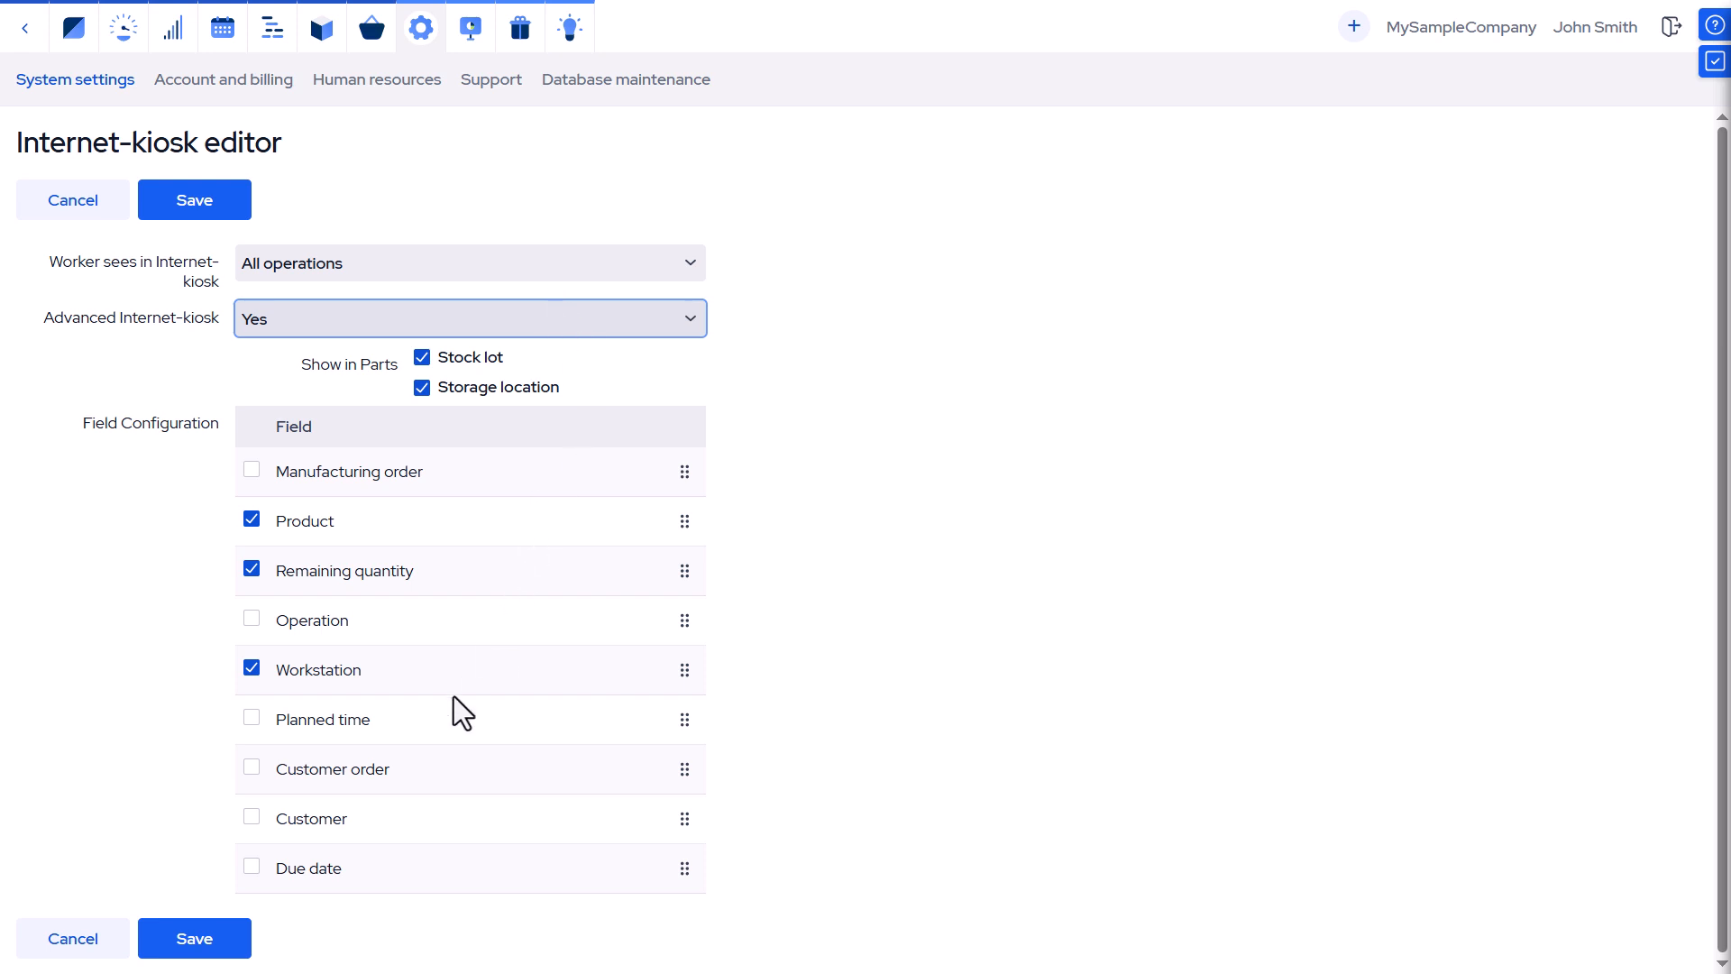
# Show the Due date field, reorder fields to Product, Remaining quantity, Workstation, Due date first, and save.
pyautogui.click(252, 868)
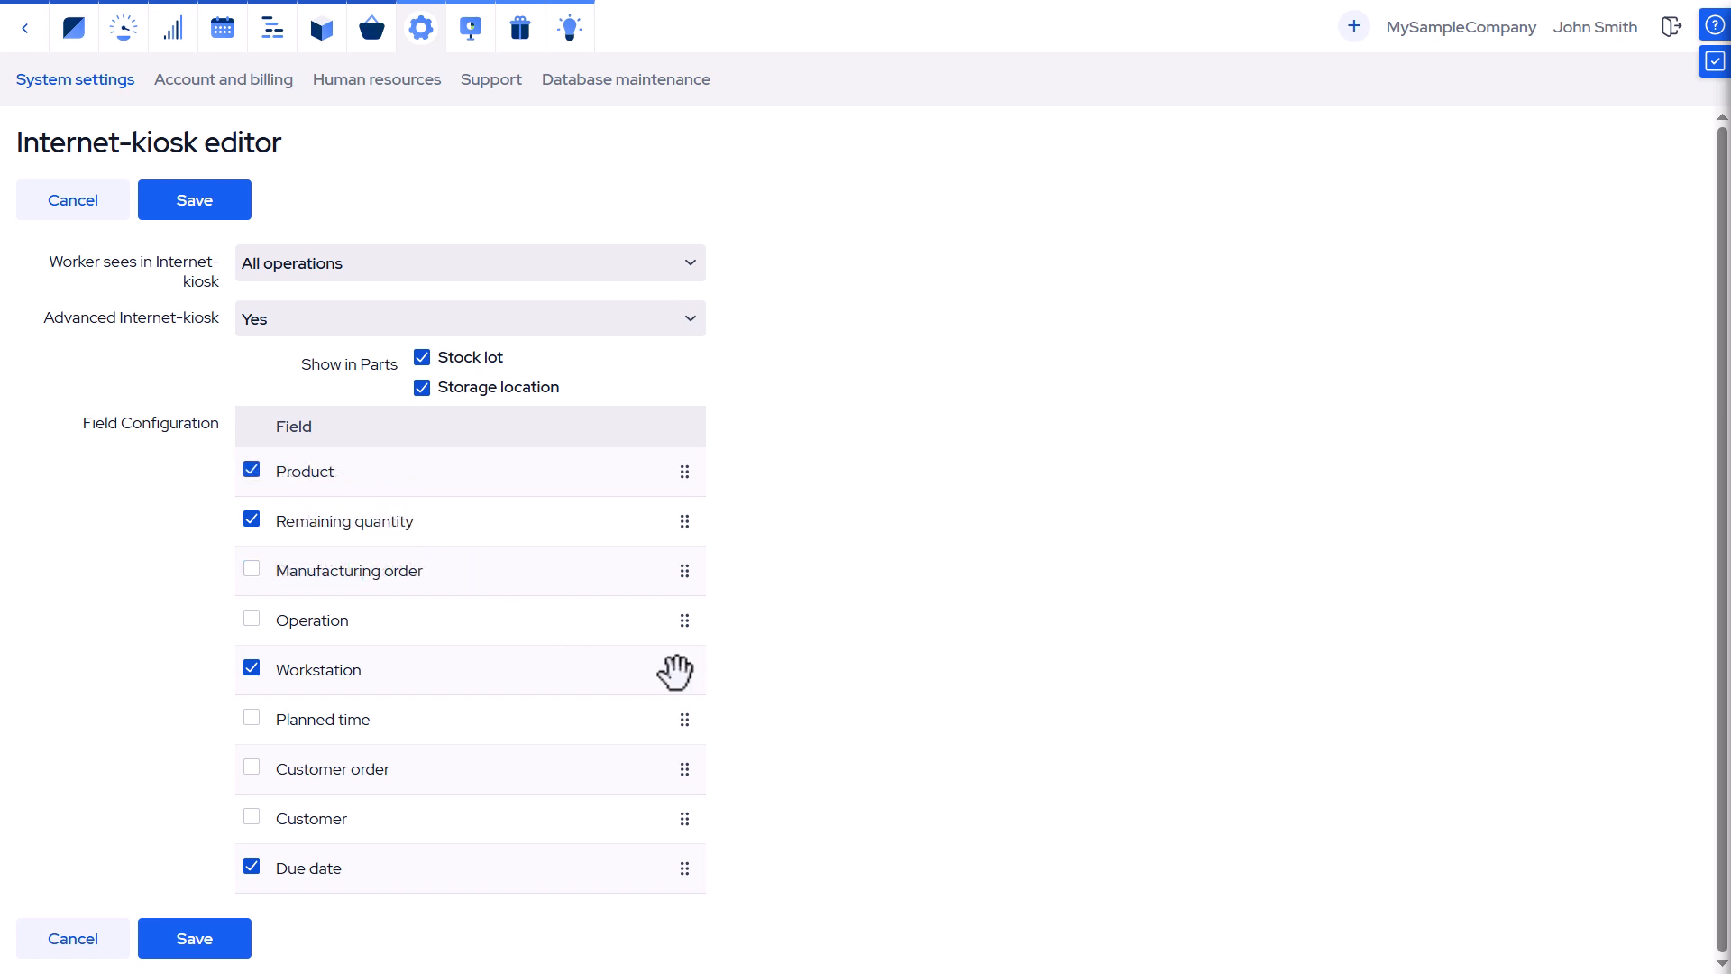
pyautogui.moveTo(679, 670); pyautogui.dragTo(668, 580)
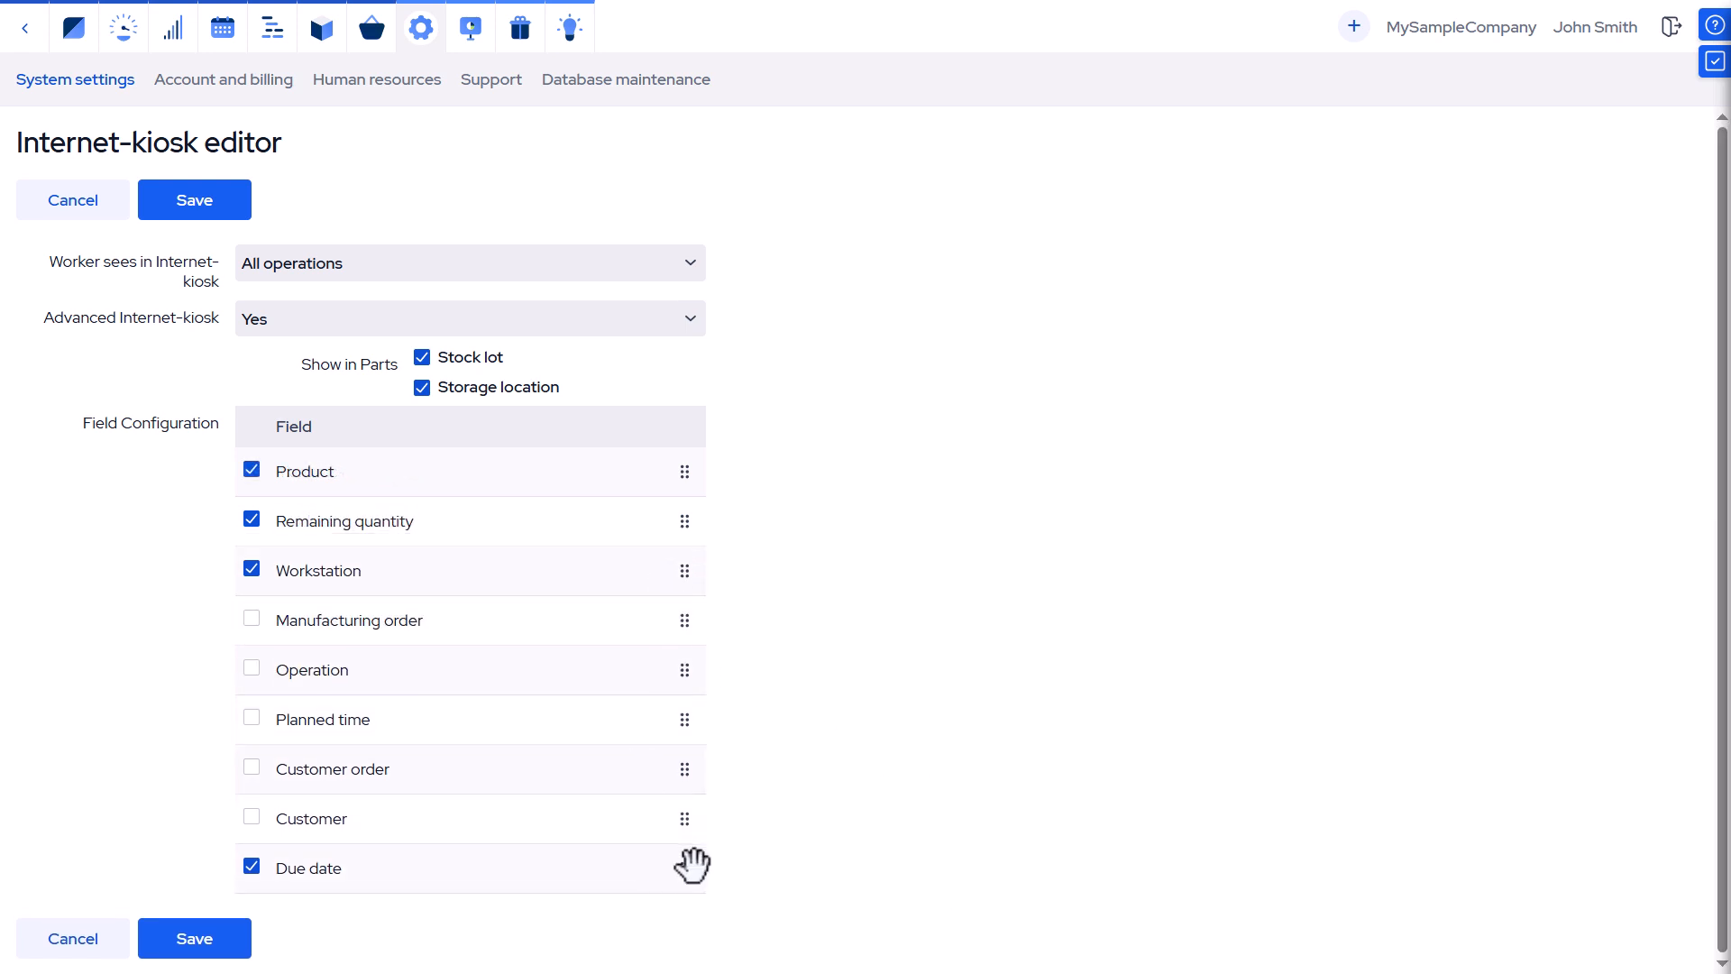
pyautogui.moveTo(687, 866); pyautogui.dragTo(657, 631)
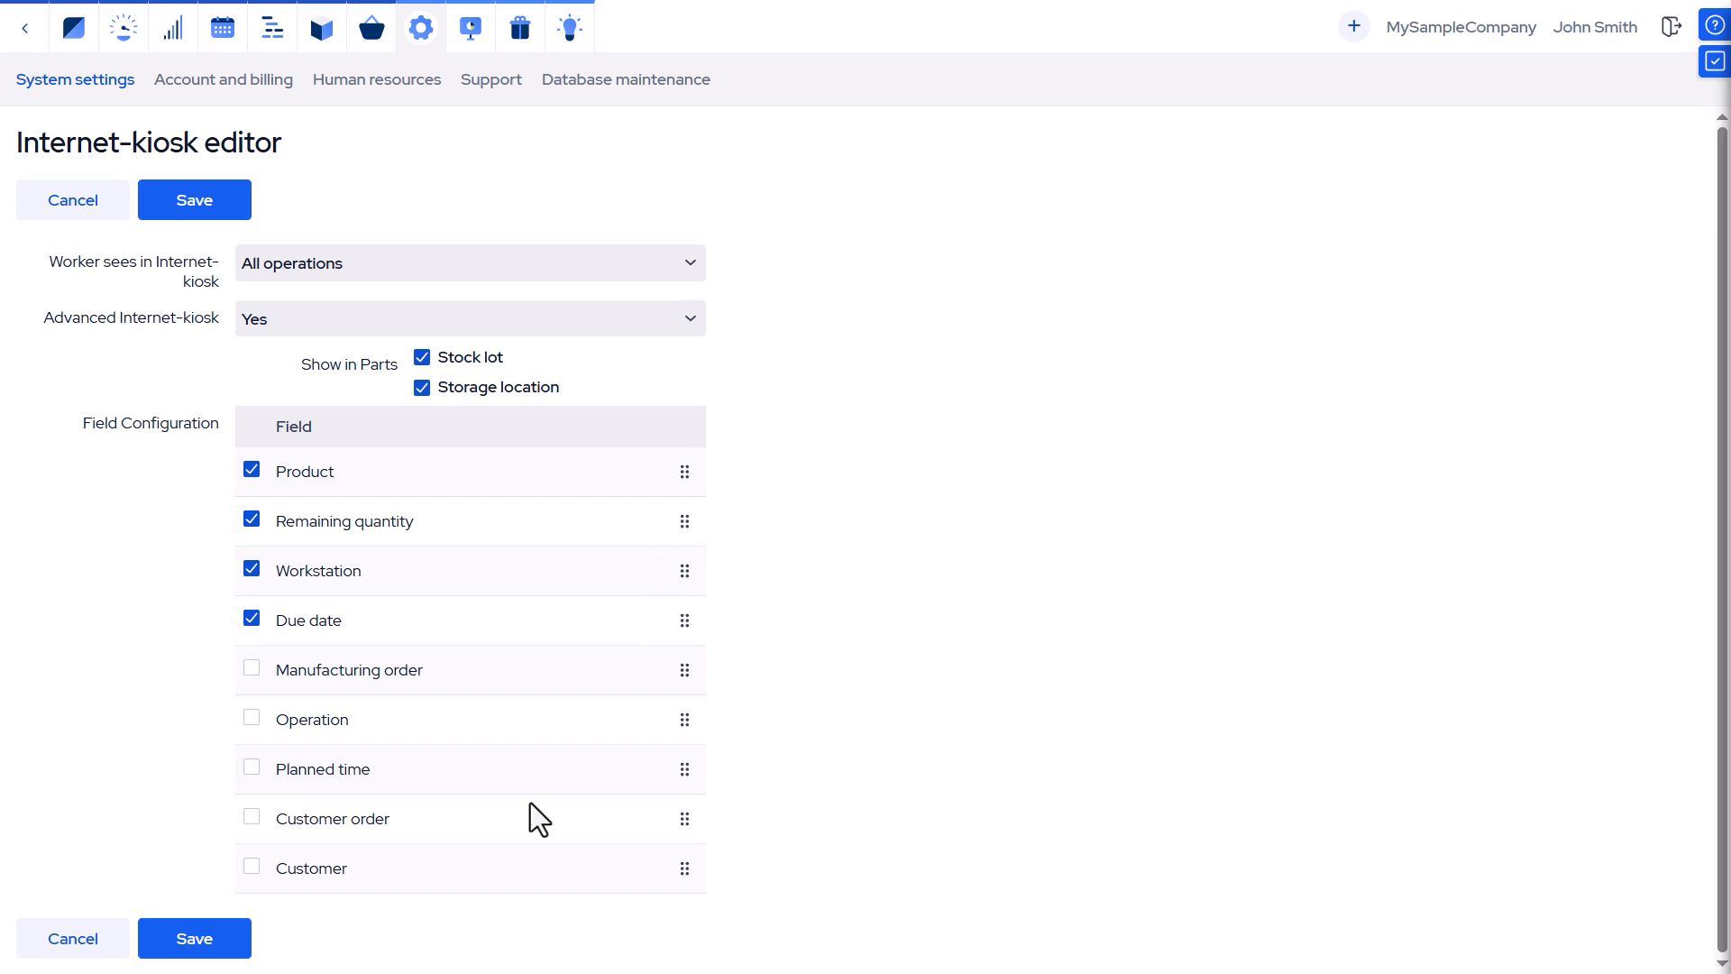
pyautogui.click(199, 949)
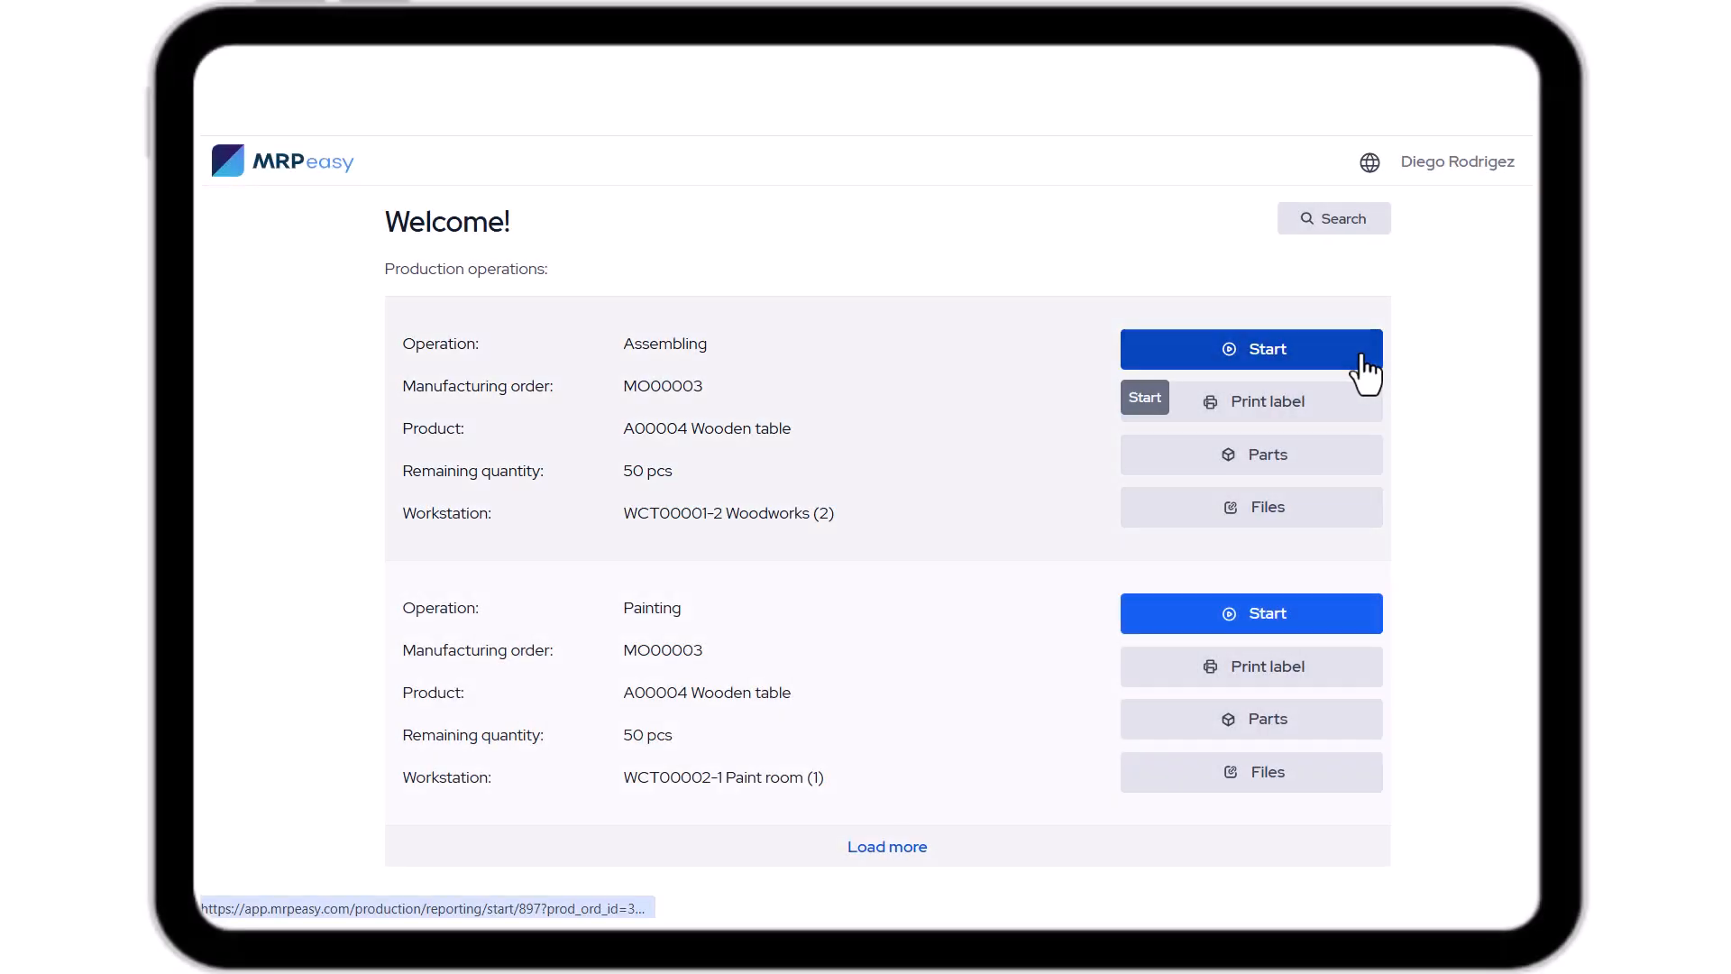
# In the kiosk, start Assembling for MO00003 and pause it, reporting 20 pcs made.
pyautogui.click(1362, 360)
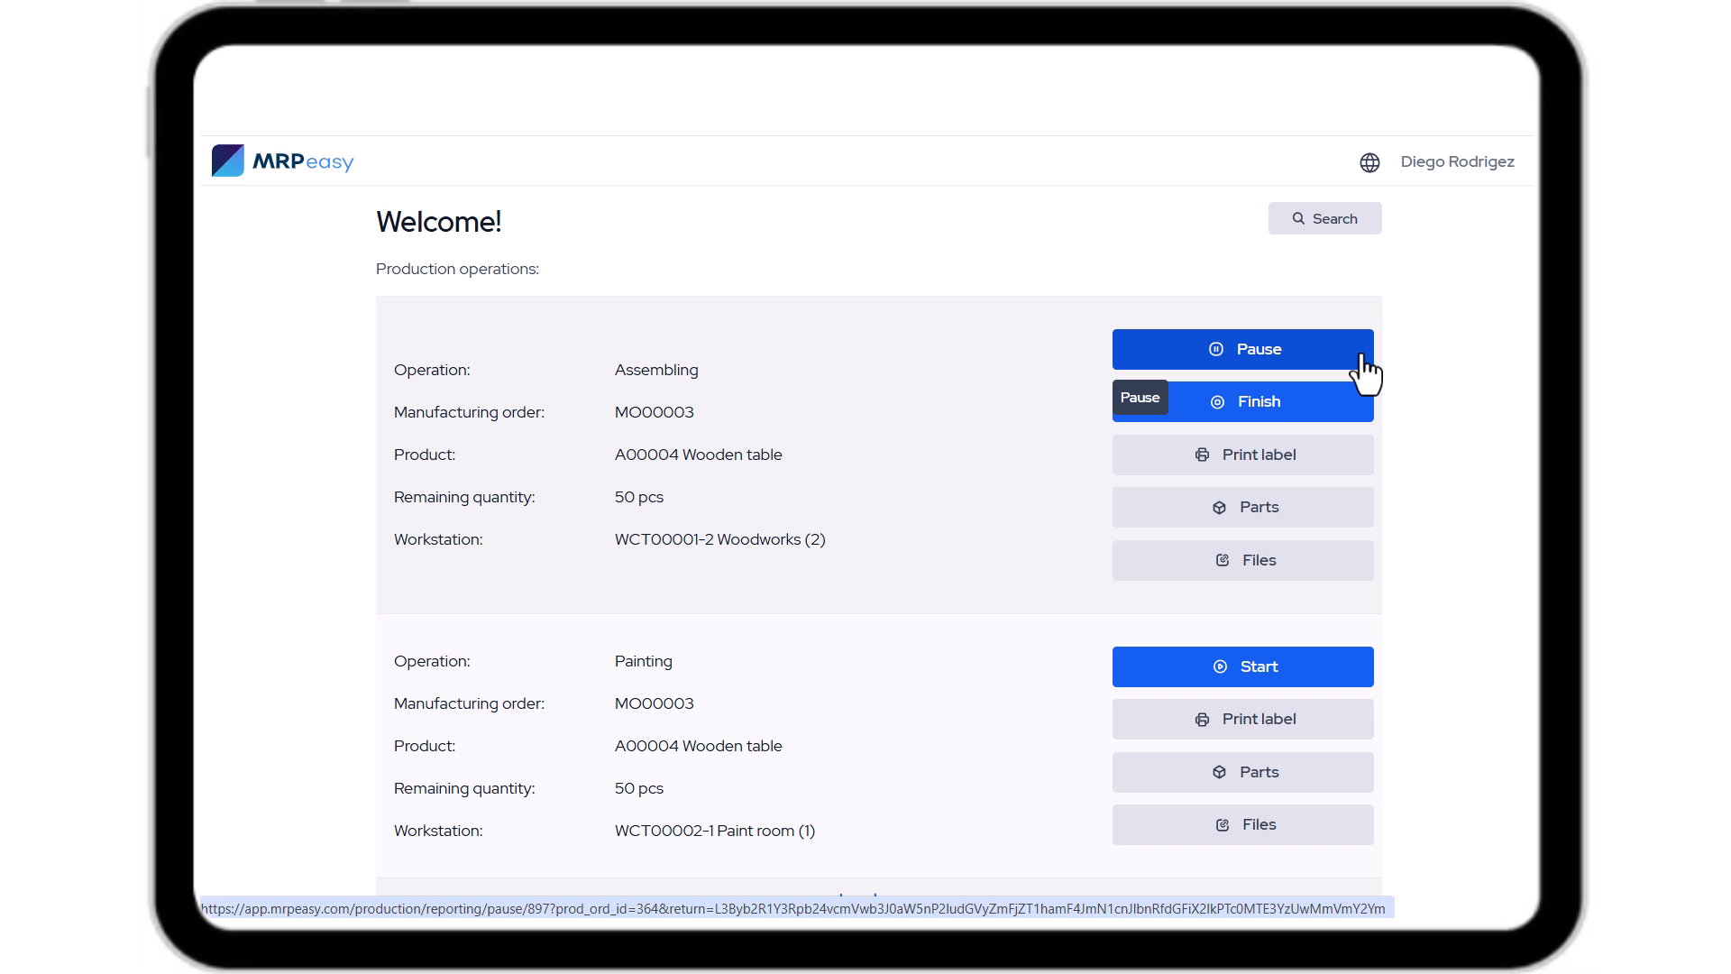
pyautogui.click(1363, 360)
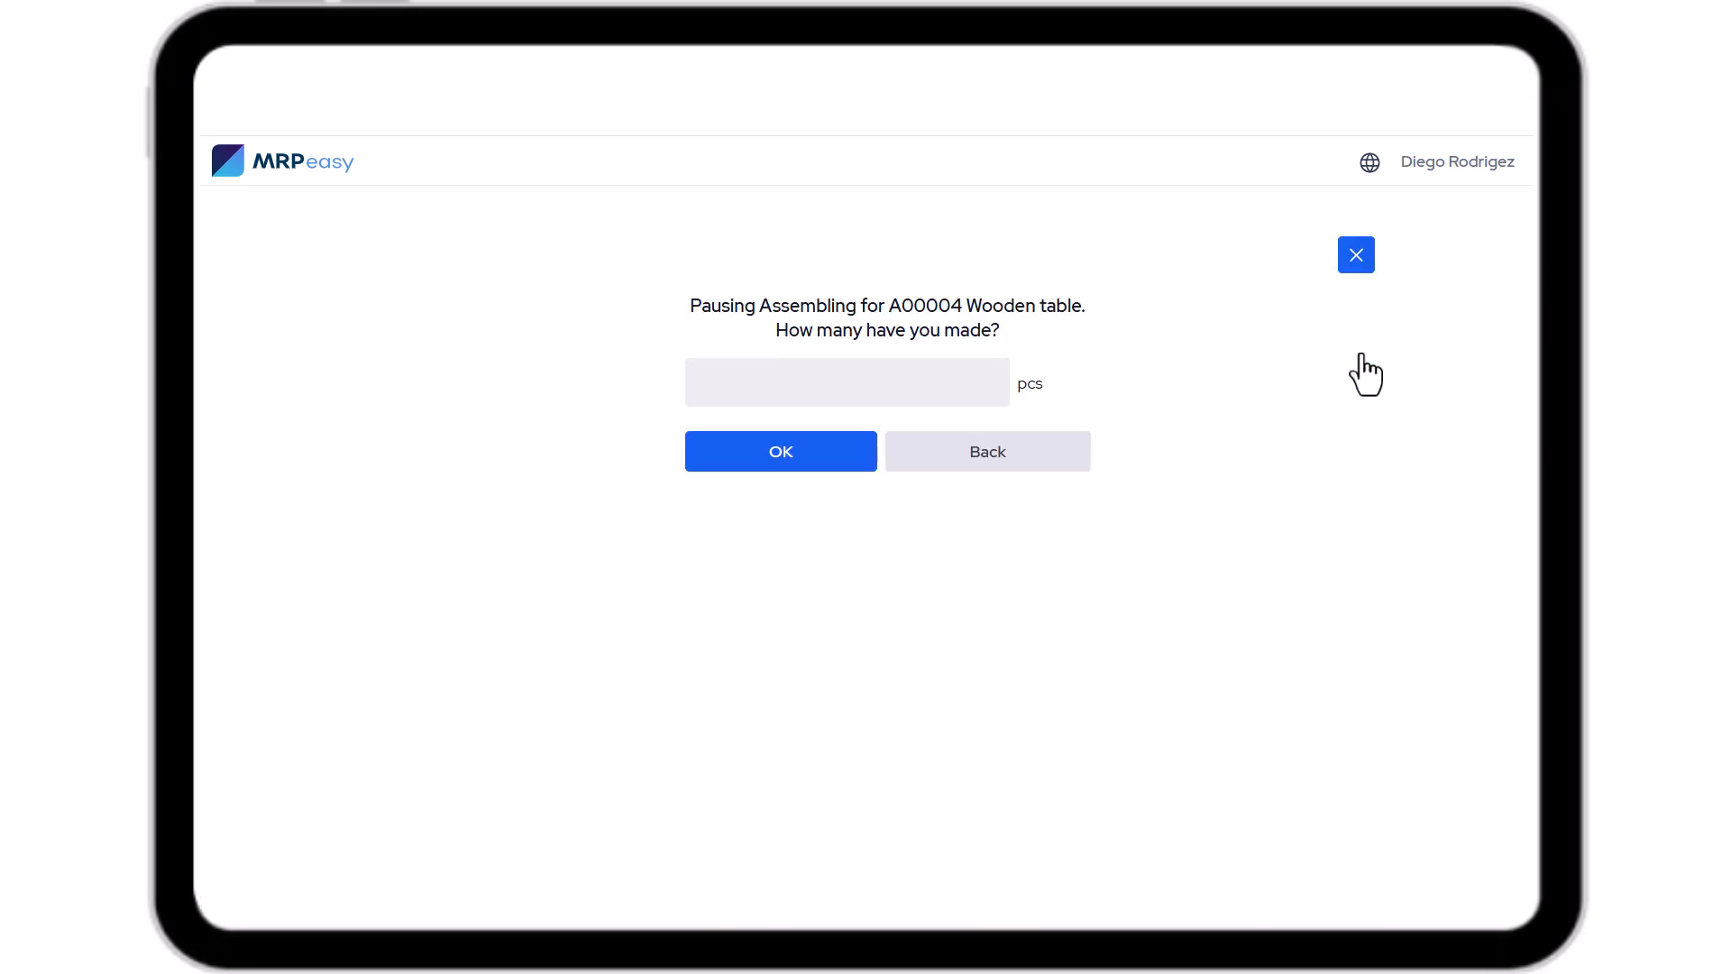
pyautogui.click(808, 367)
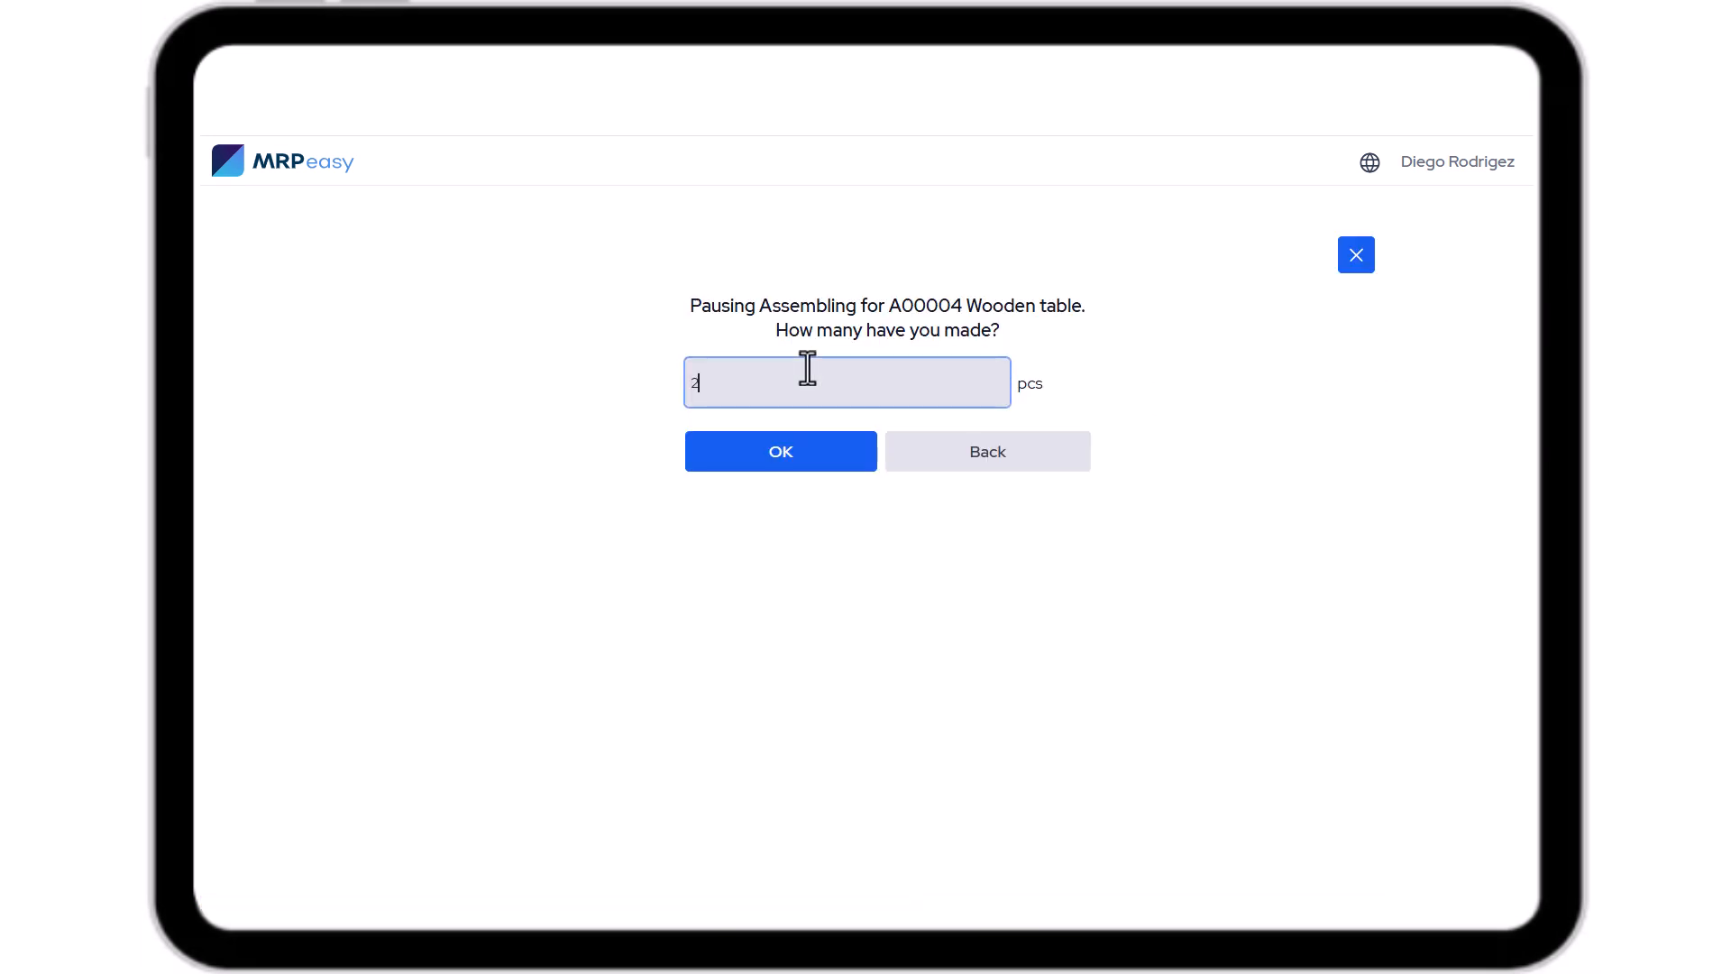
pyautogui.write('20')
pyautogui.click(833, 473)
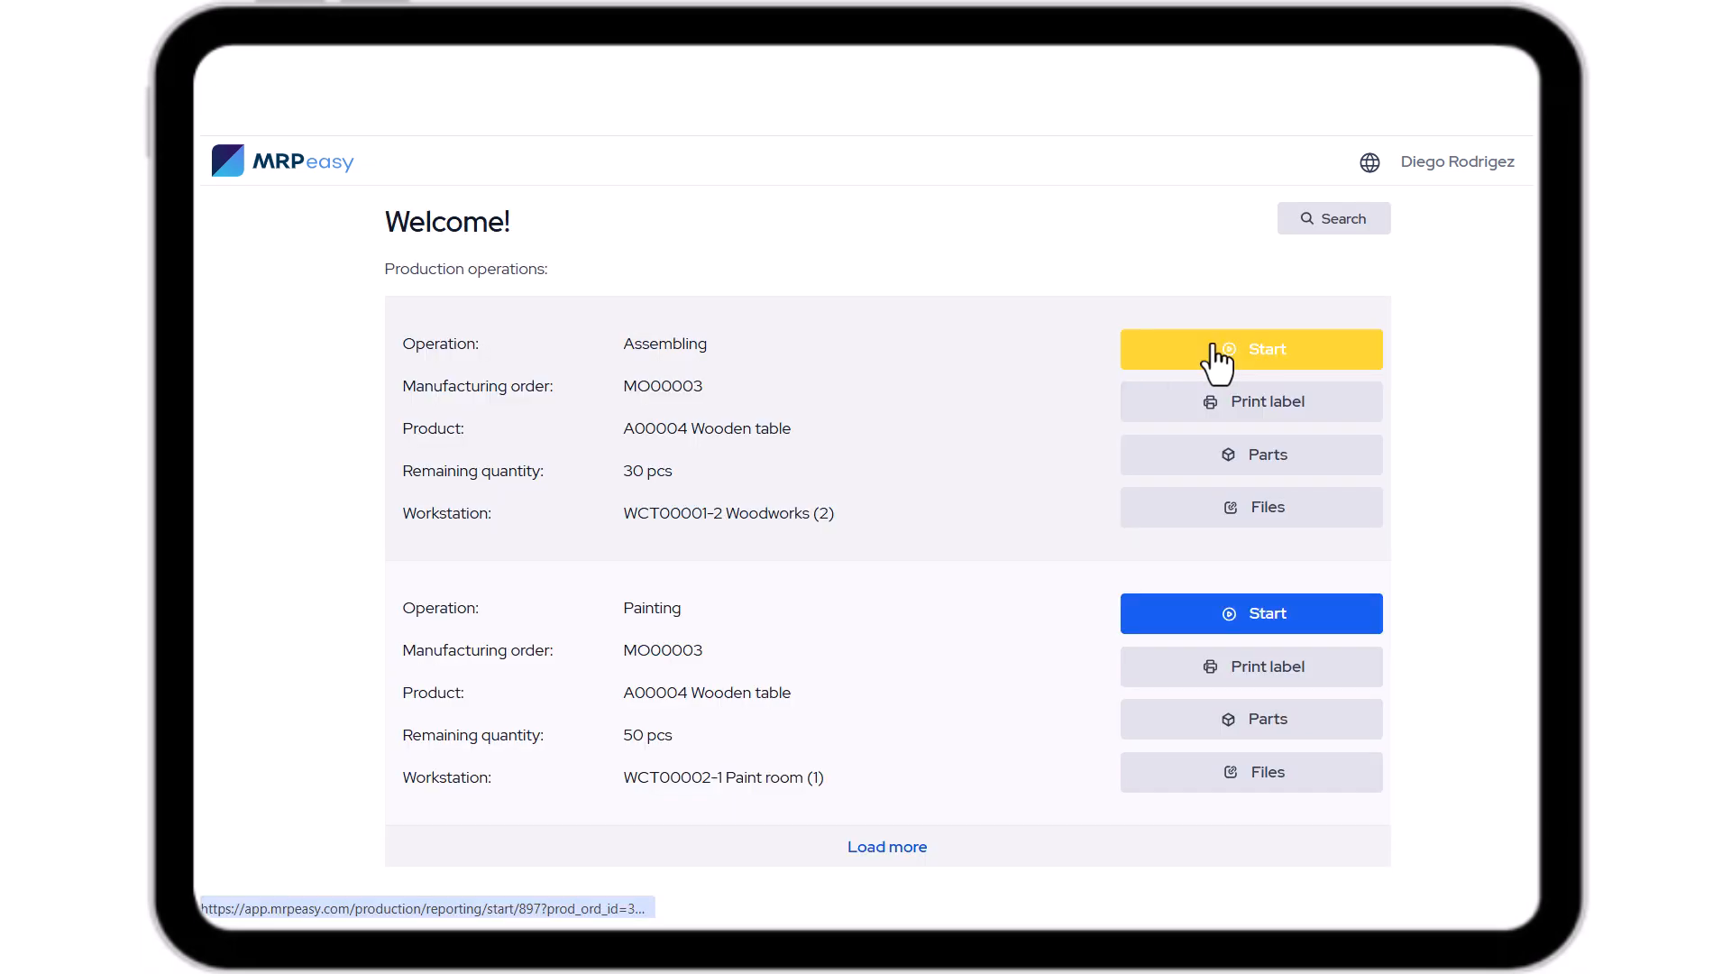
# Restart Assembling for MO00003 and finish it, confirming 30 pcs made.
pyautogui.click(1216, 353)
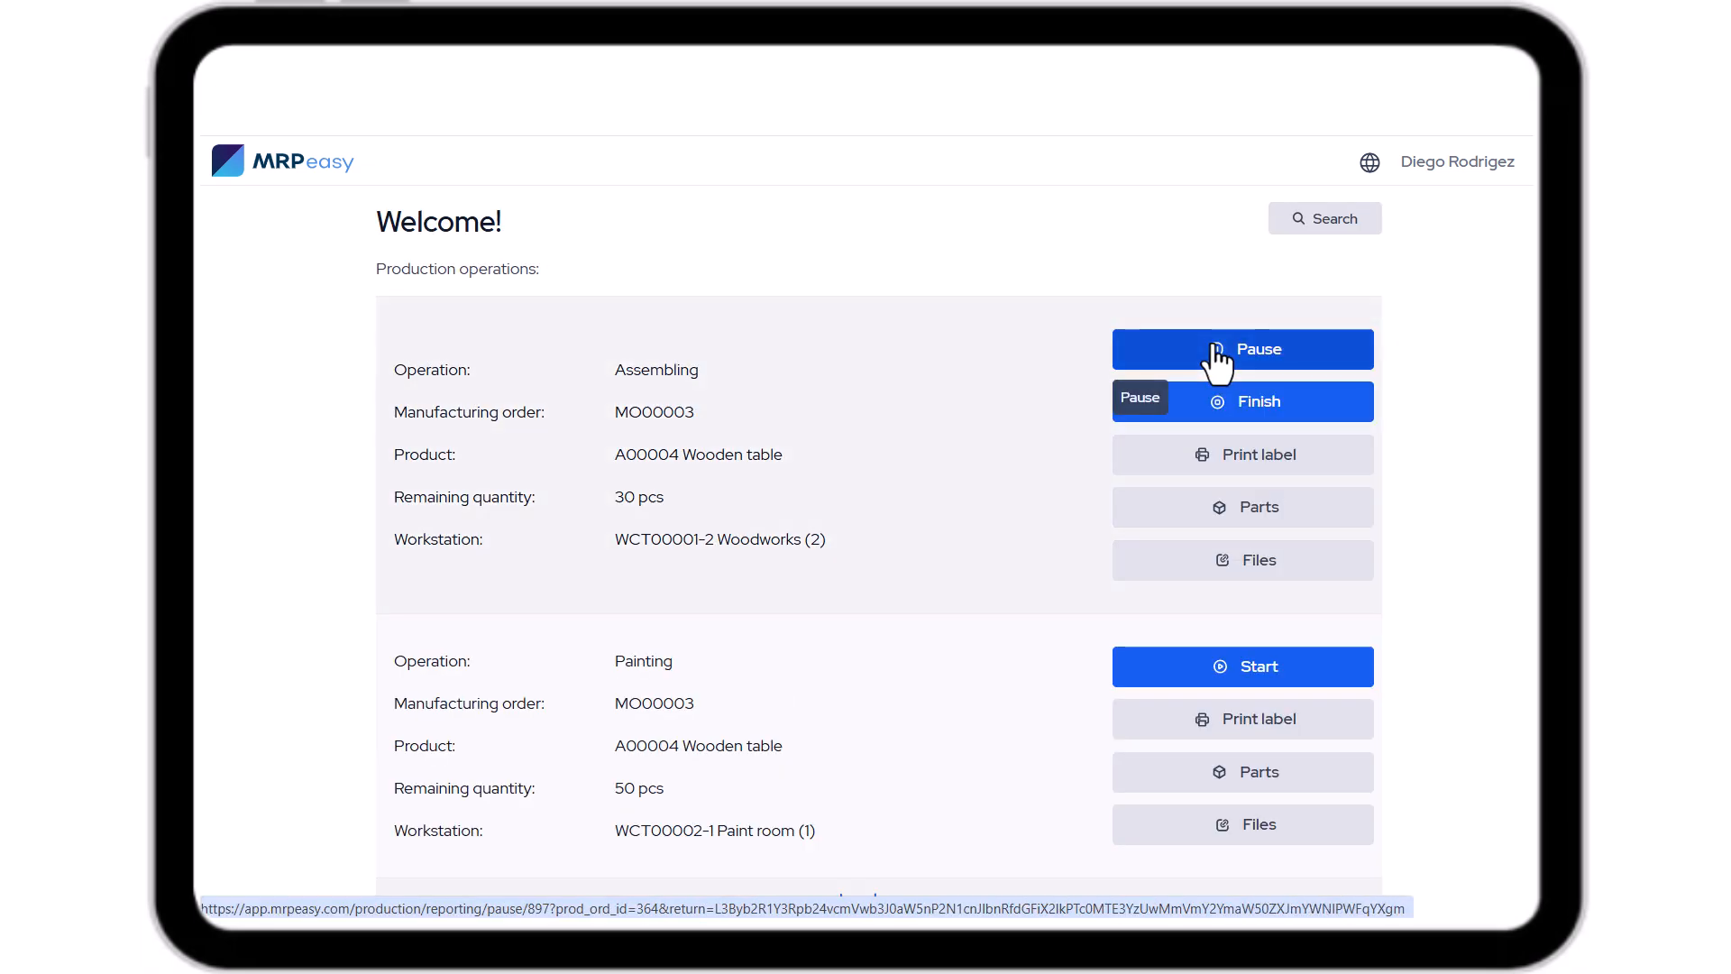
pyautogui.click(1233, 408)
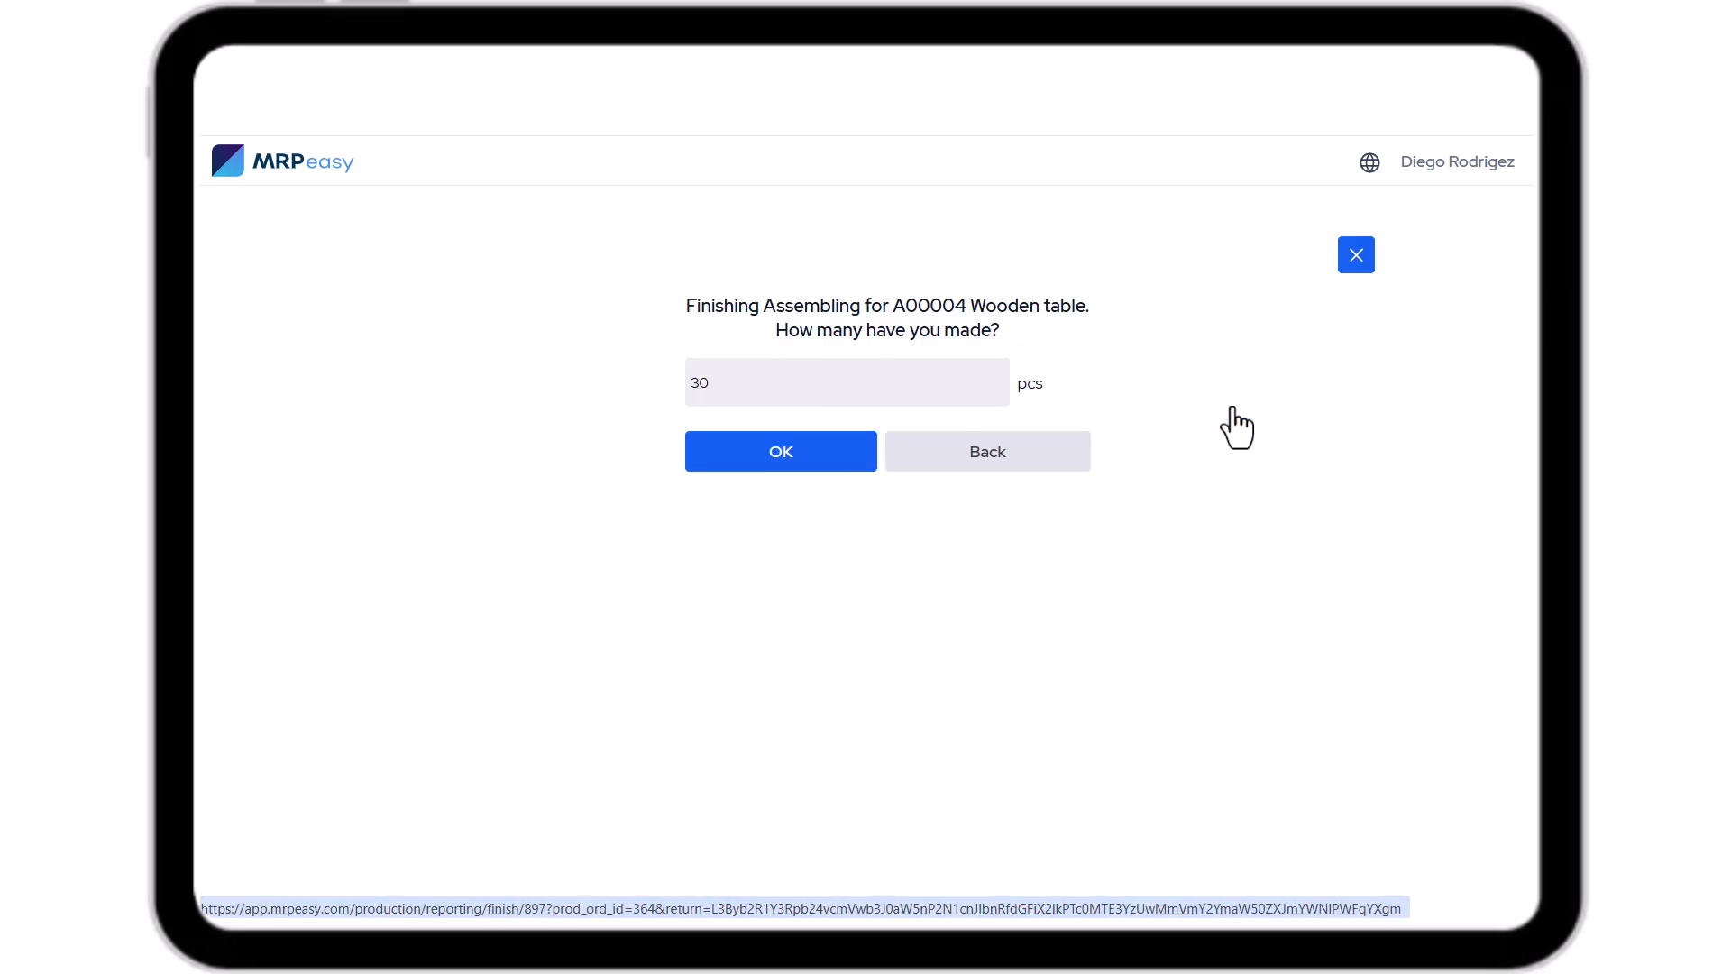
pyautogui.click(809, 451)
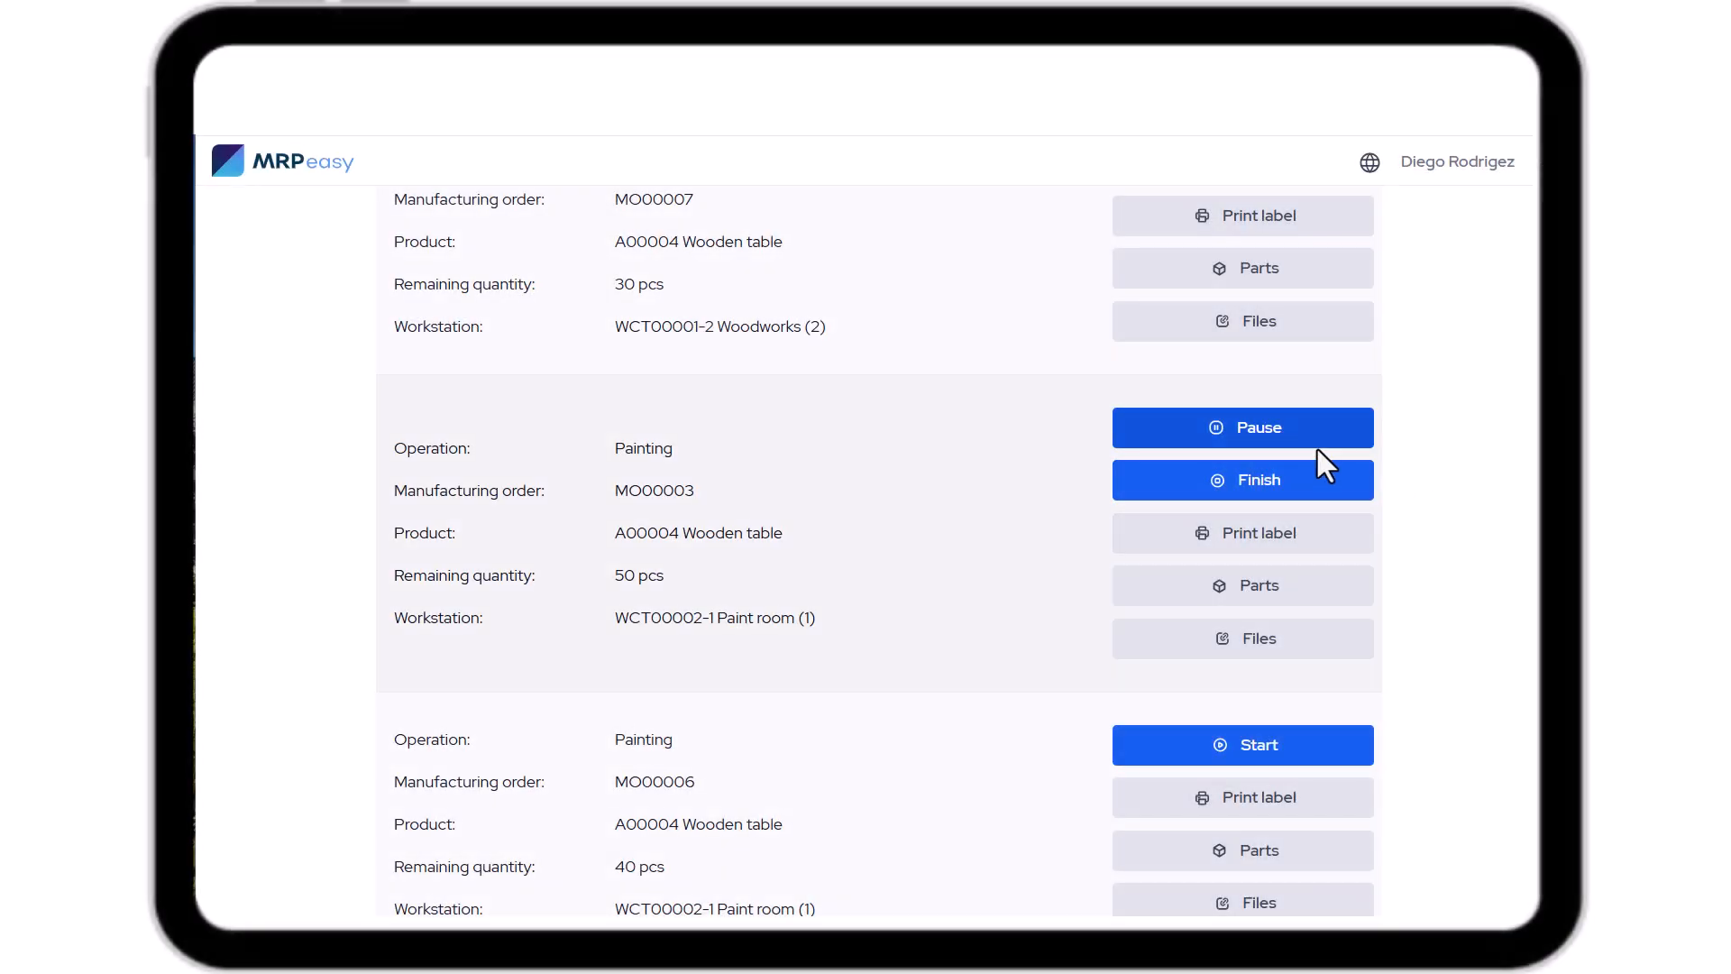
# Finish the running Painting operation for MO00003, confirming 50 pcs made.
pyautogui.click(1317, 496)
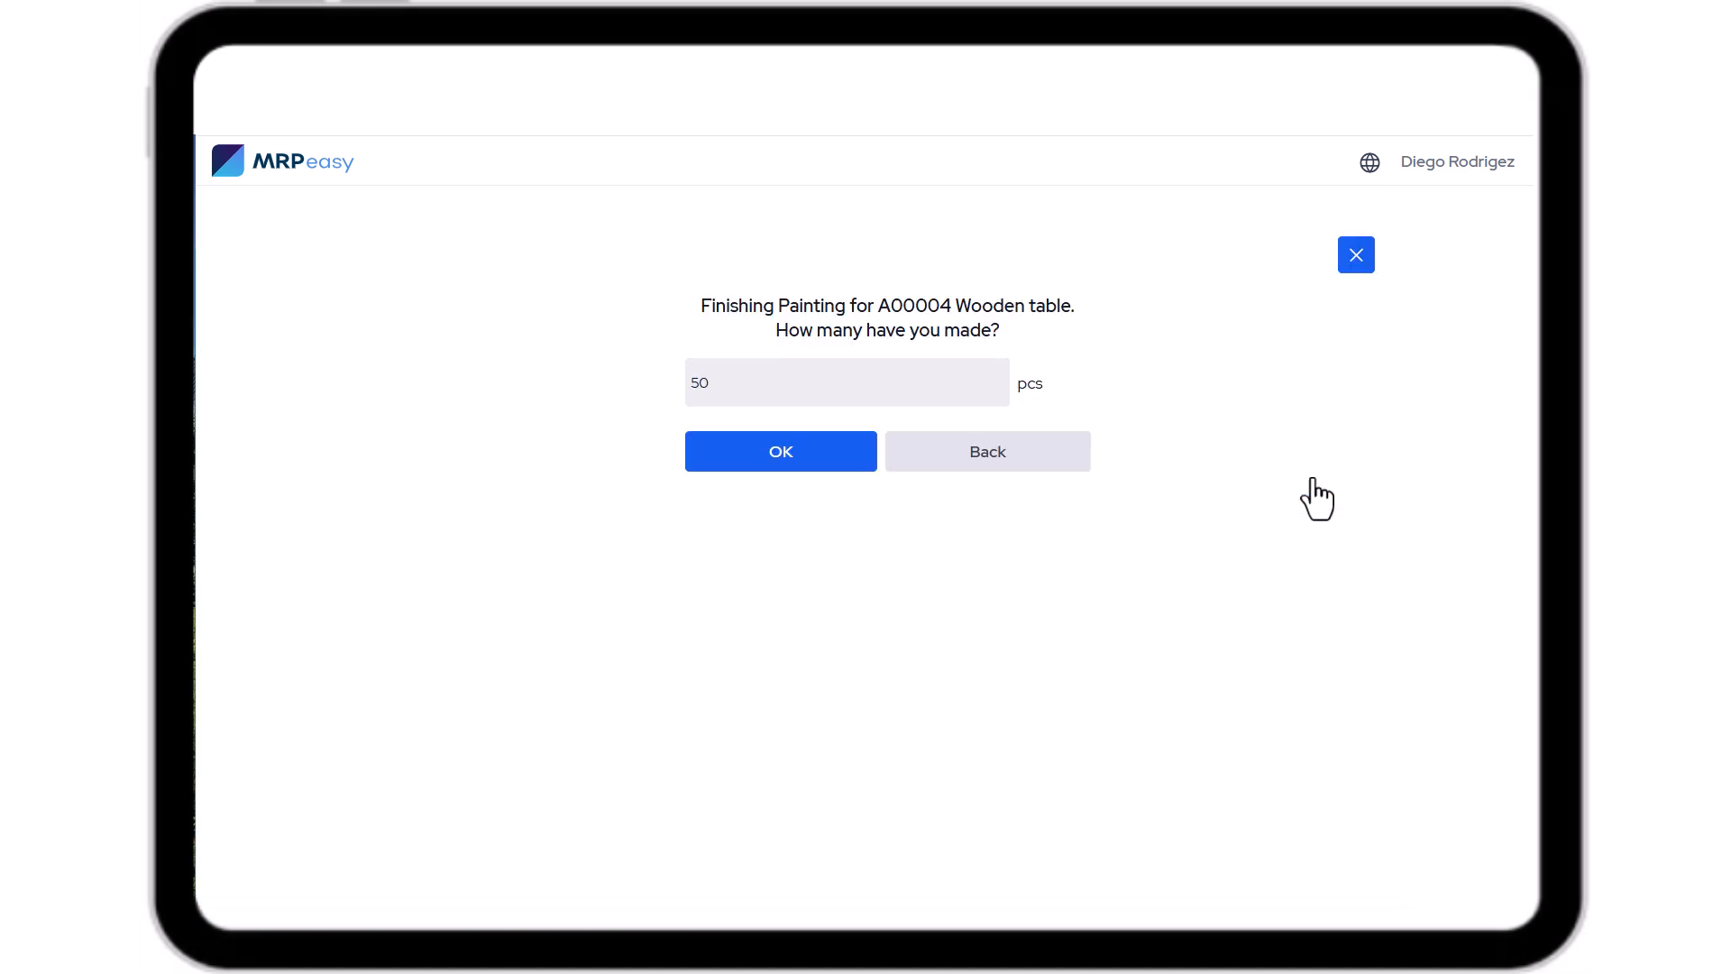
pyautogui.click(817, 468)
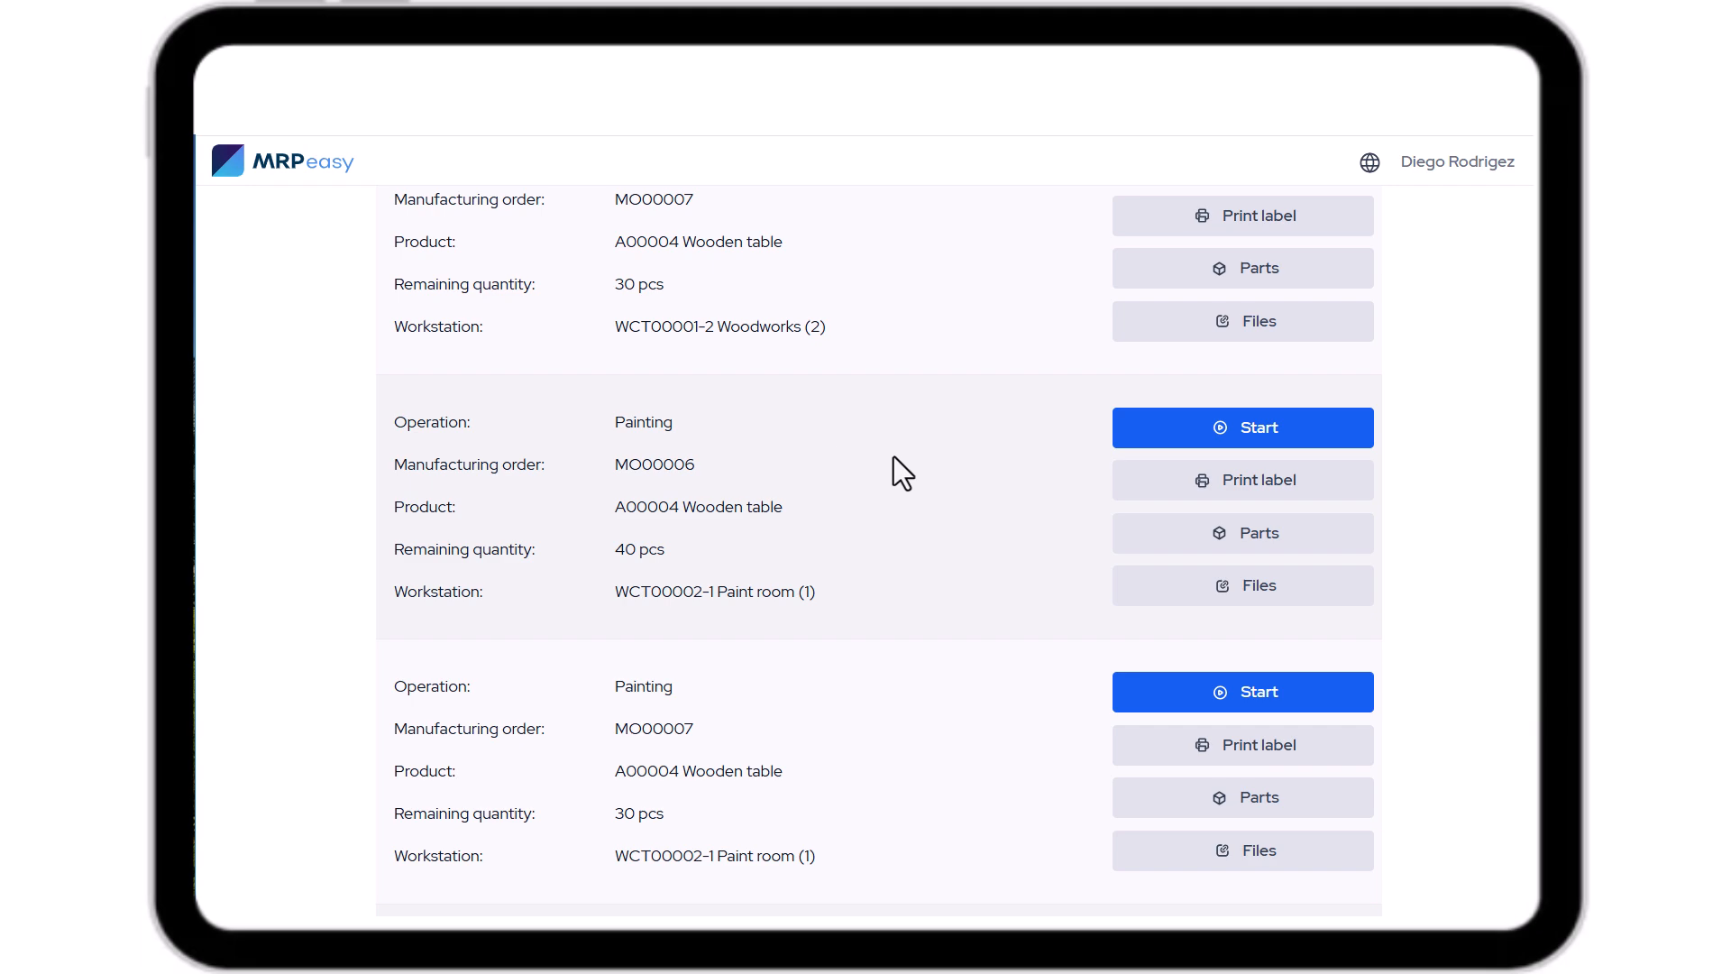
# Search the kiosk's production operations by manufacturing order 7, then cancel the search.
pyautogui.scroll(5, 894, 457)
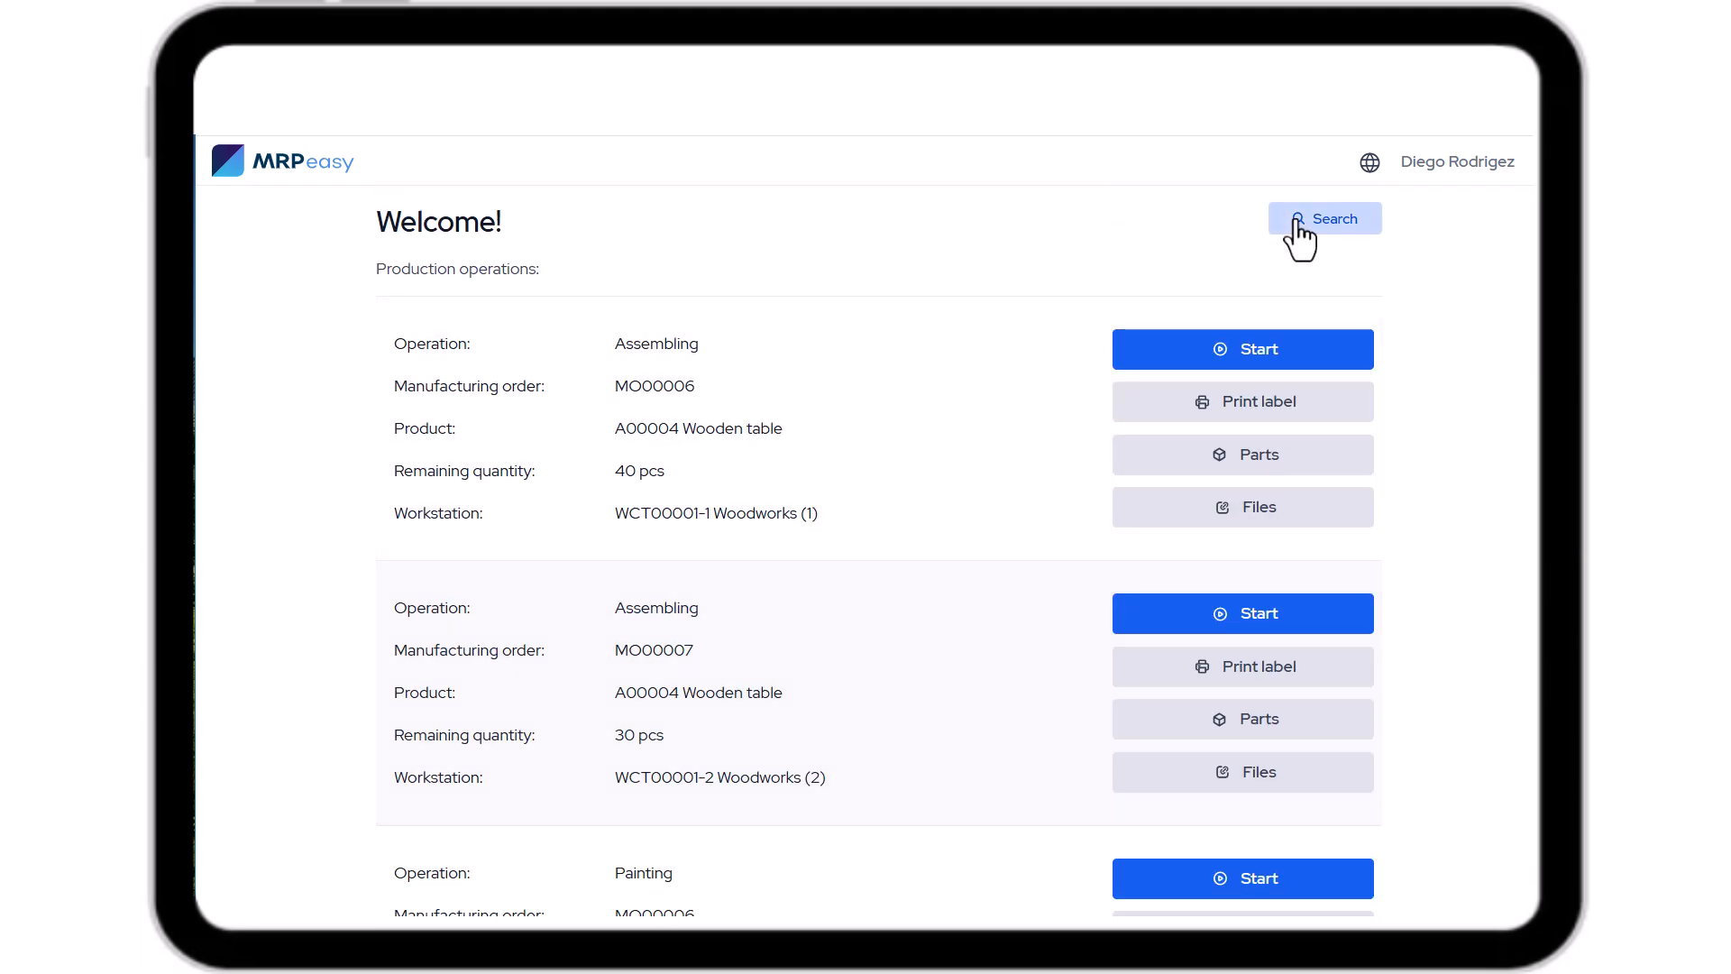
pyautogui.click(1298, 221)
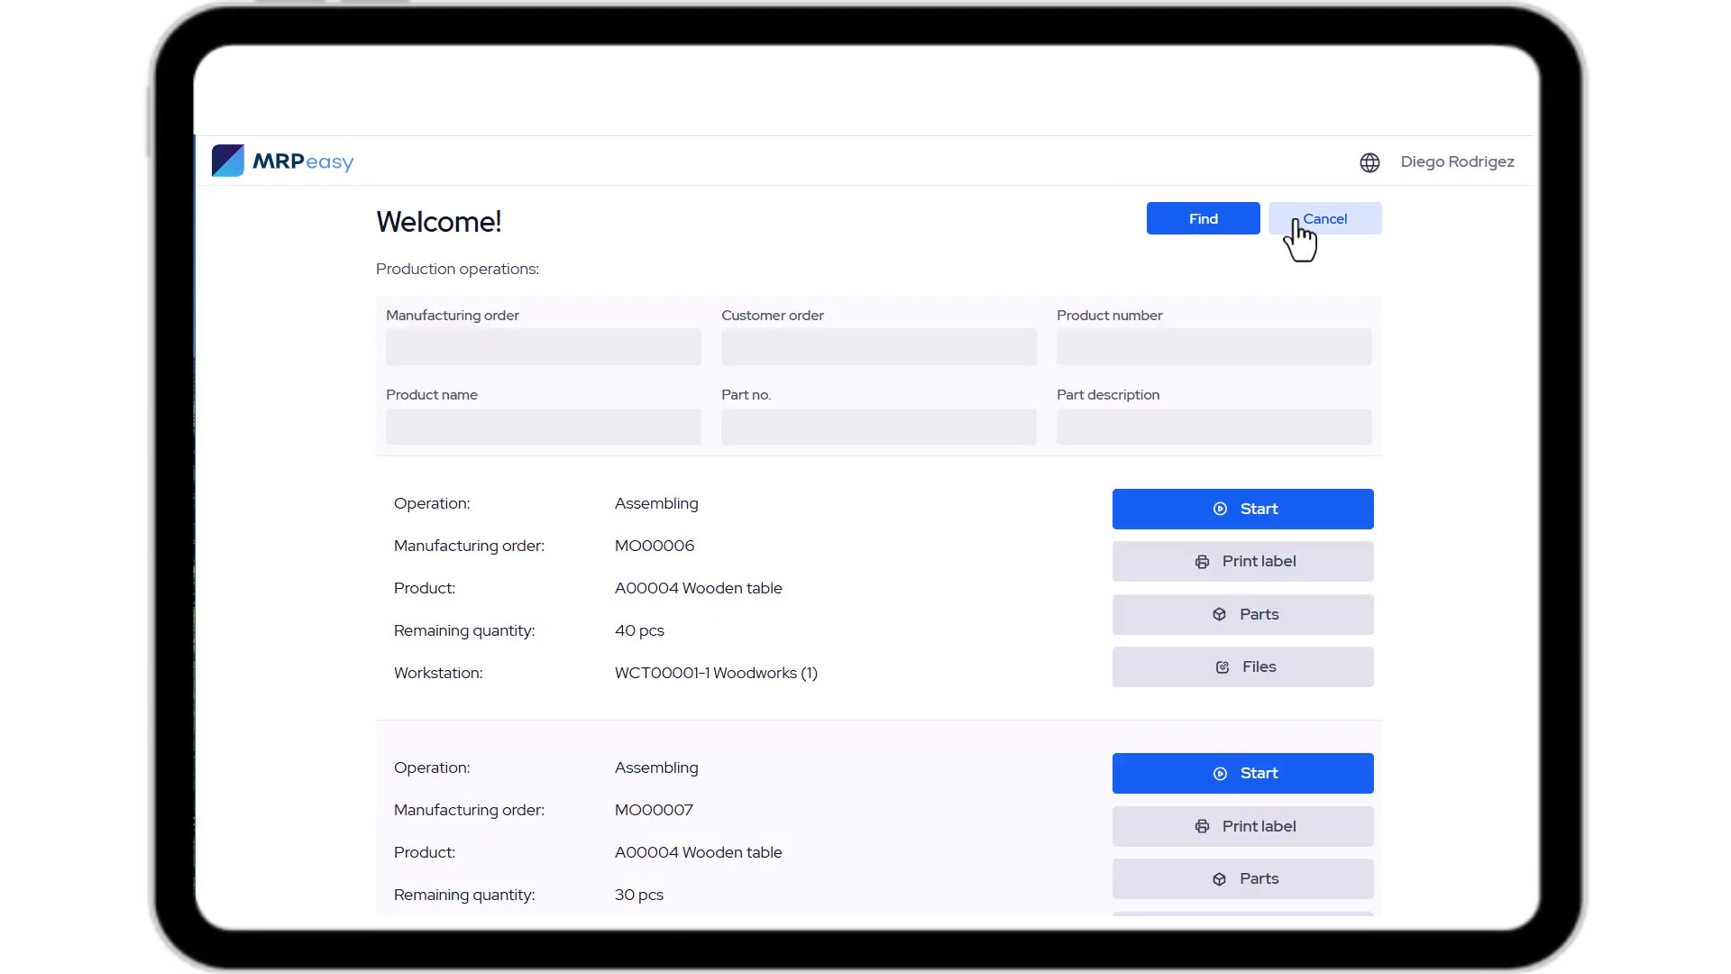
pyautogui.click(580, 337)
pyautogui.write('7')
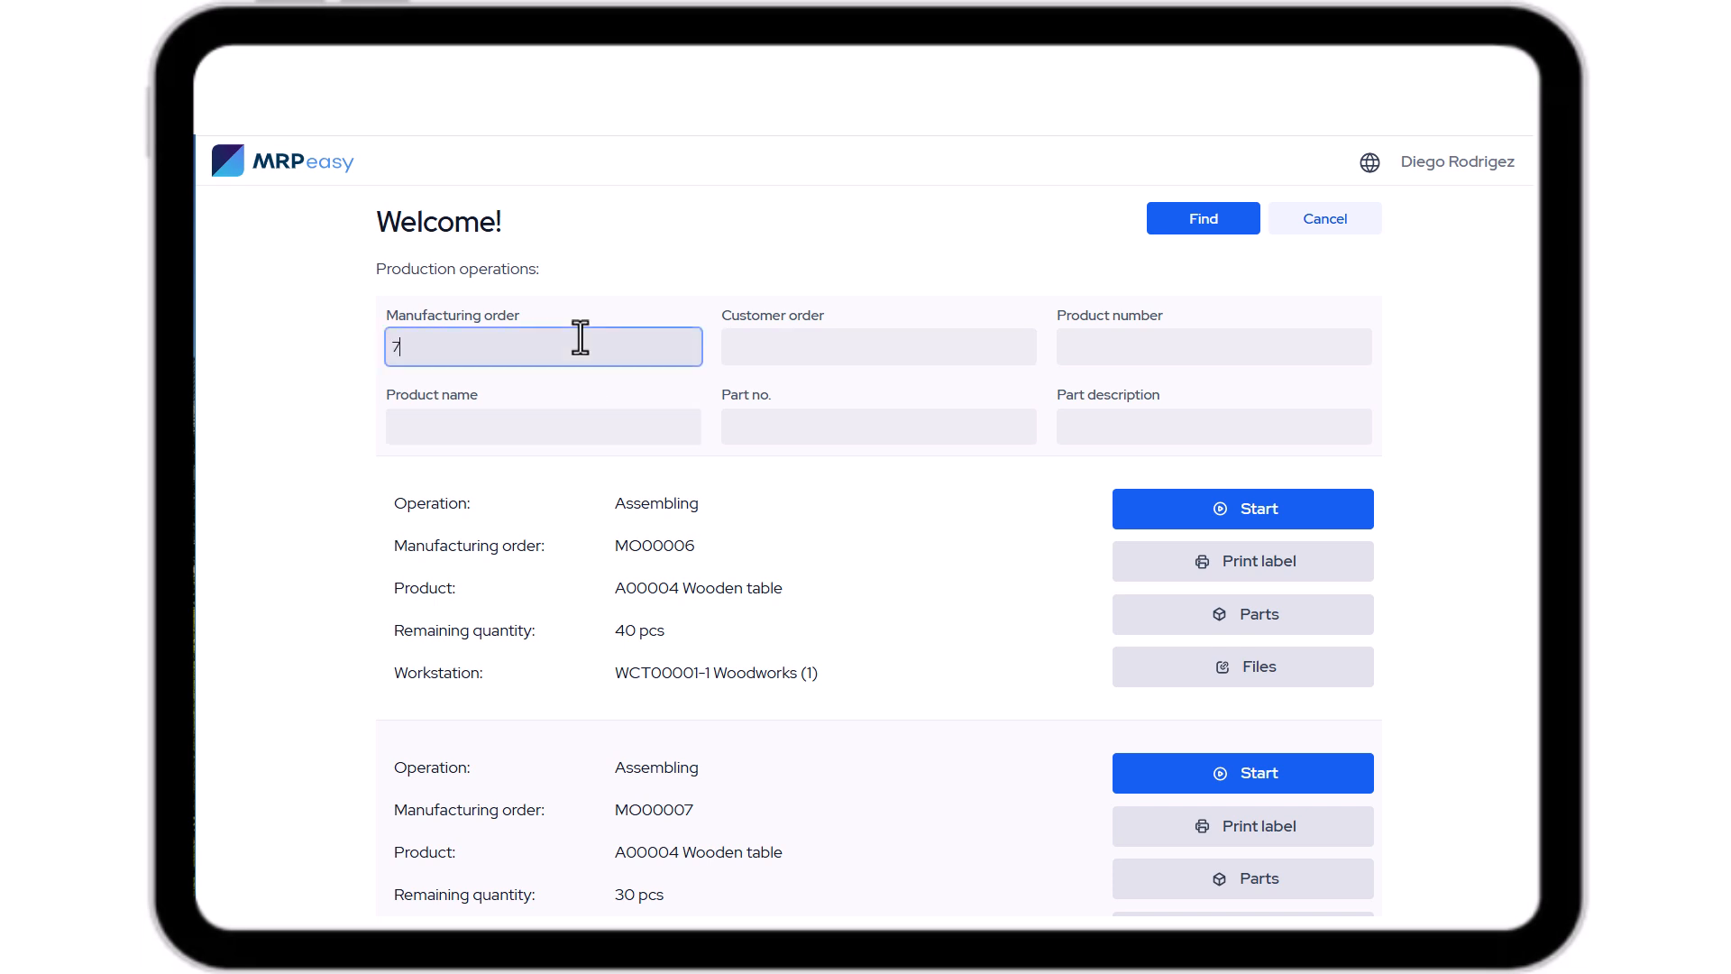
pyautogui.click(1244, 227)
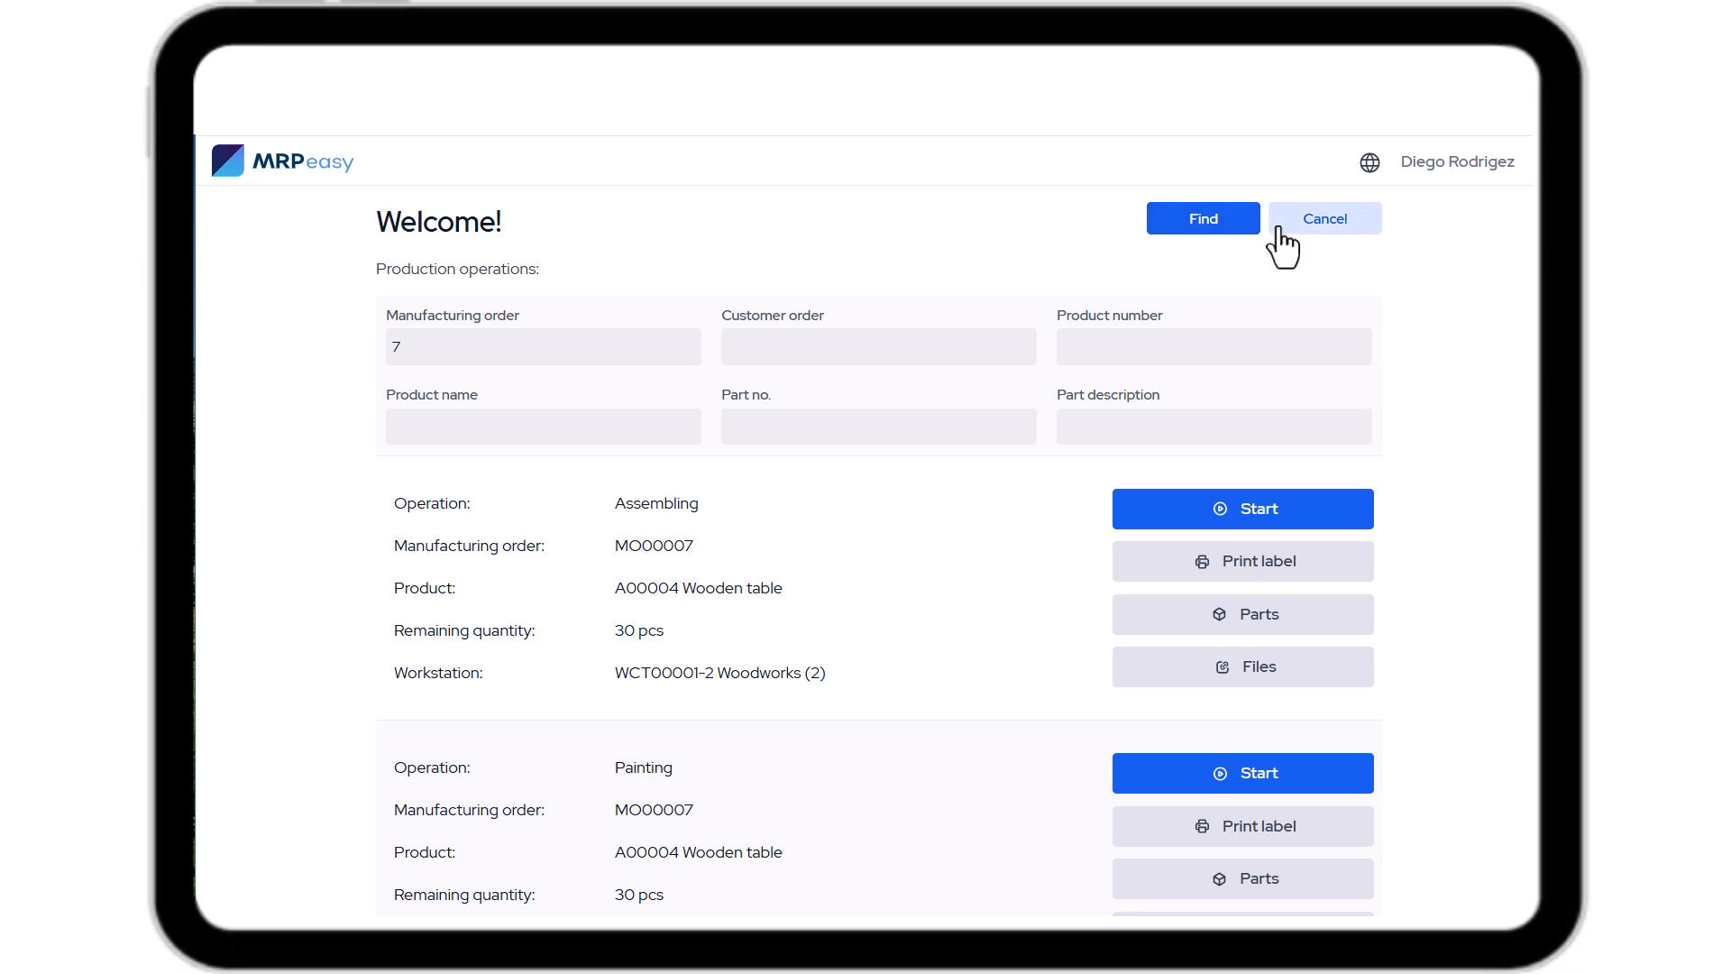
pyautogui.click(1280, 232)
# Open the files for MO00006's Assembling operation and view the table drawing, then close it.
pyautogui.click(1275, 516)
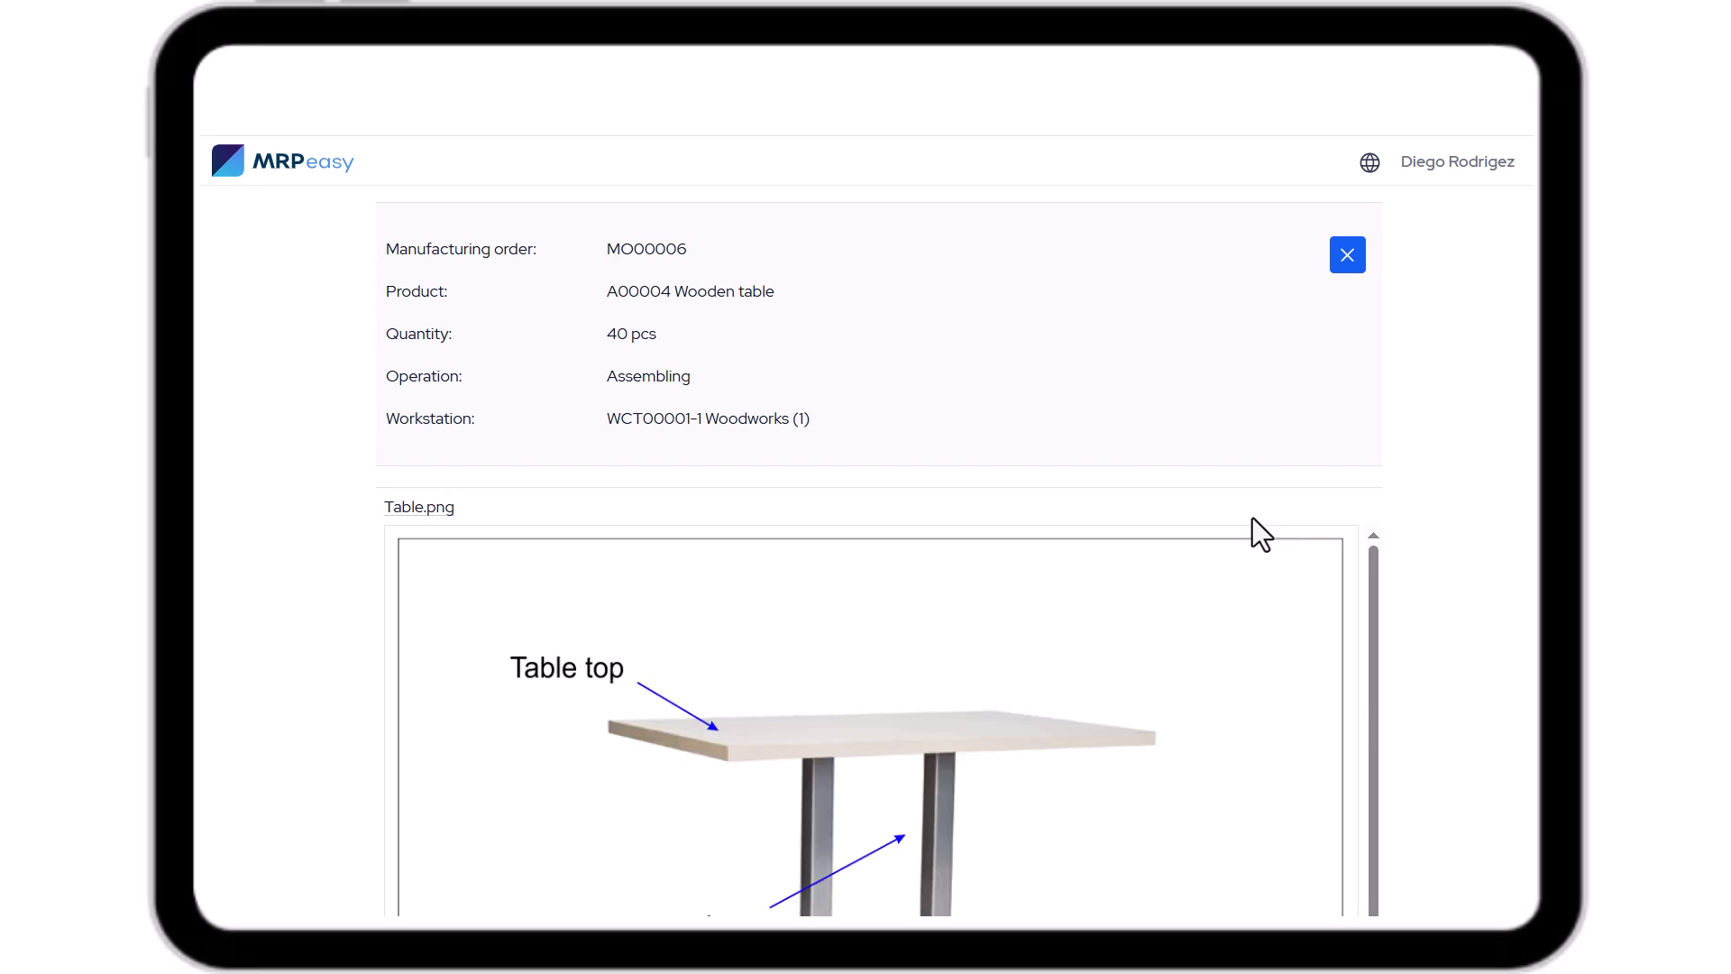
pyautogui.scroll(-3, 1251, 519)
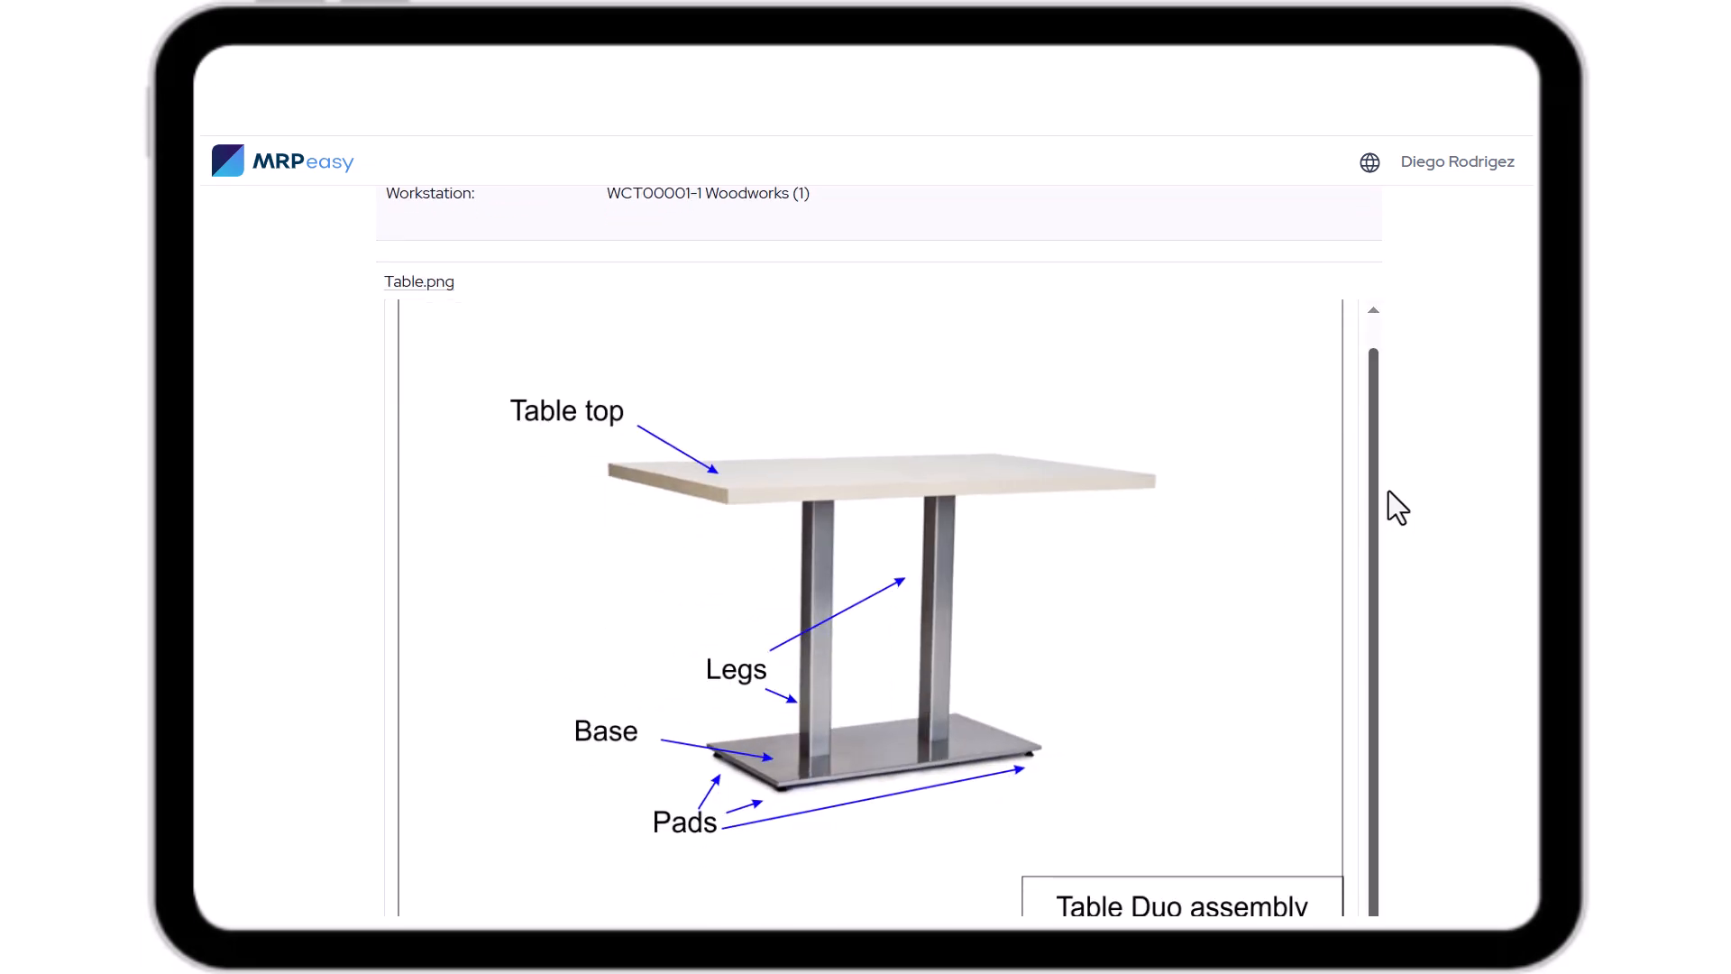
pyautogui.scroll(-1, 1371, 510)
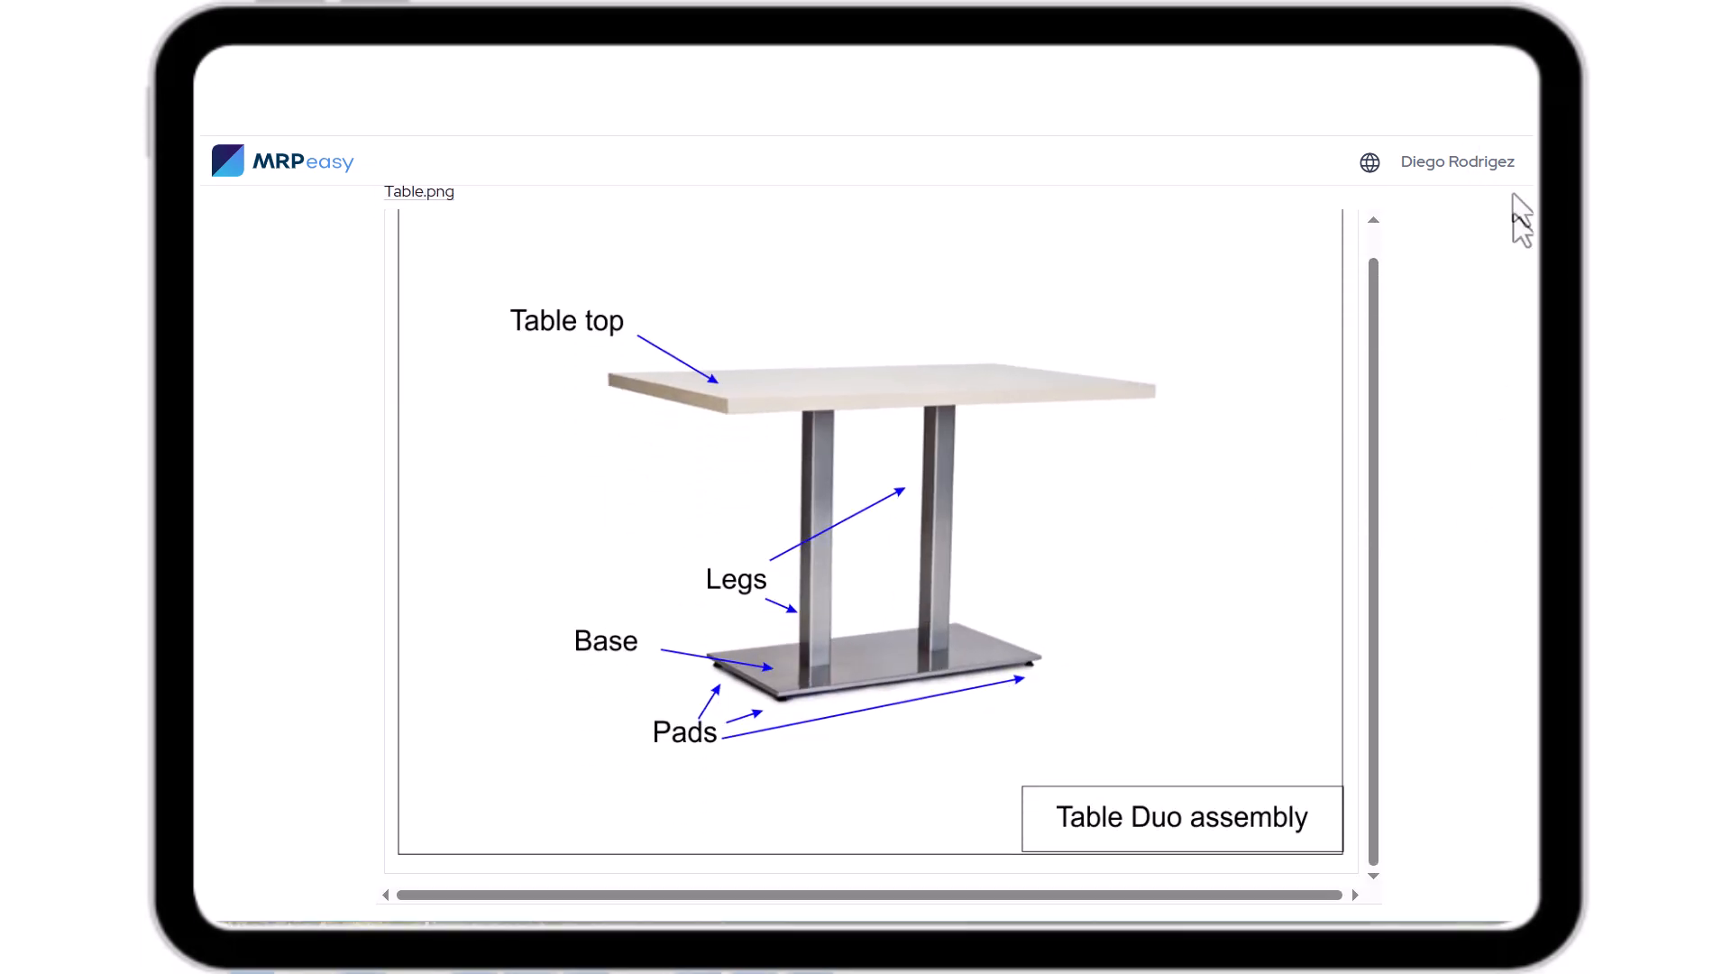
pyautogui.click(1530, 184)
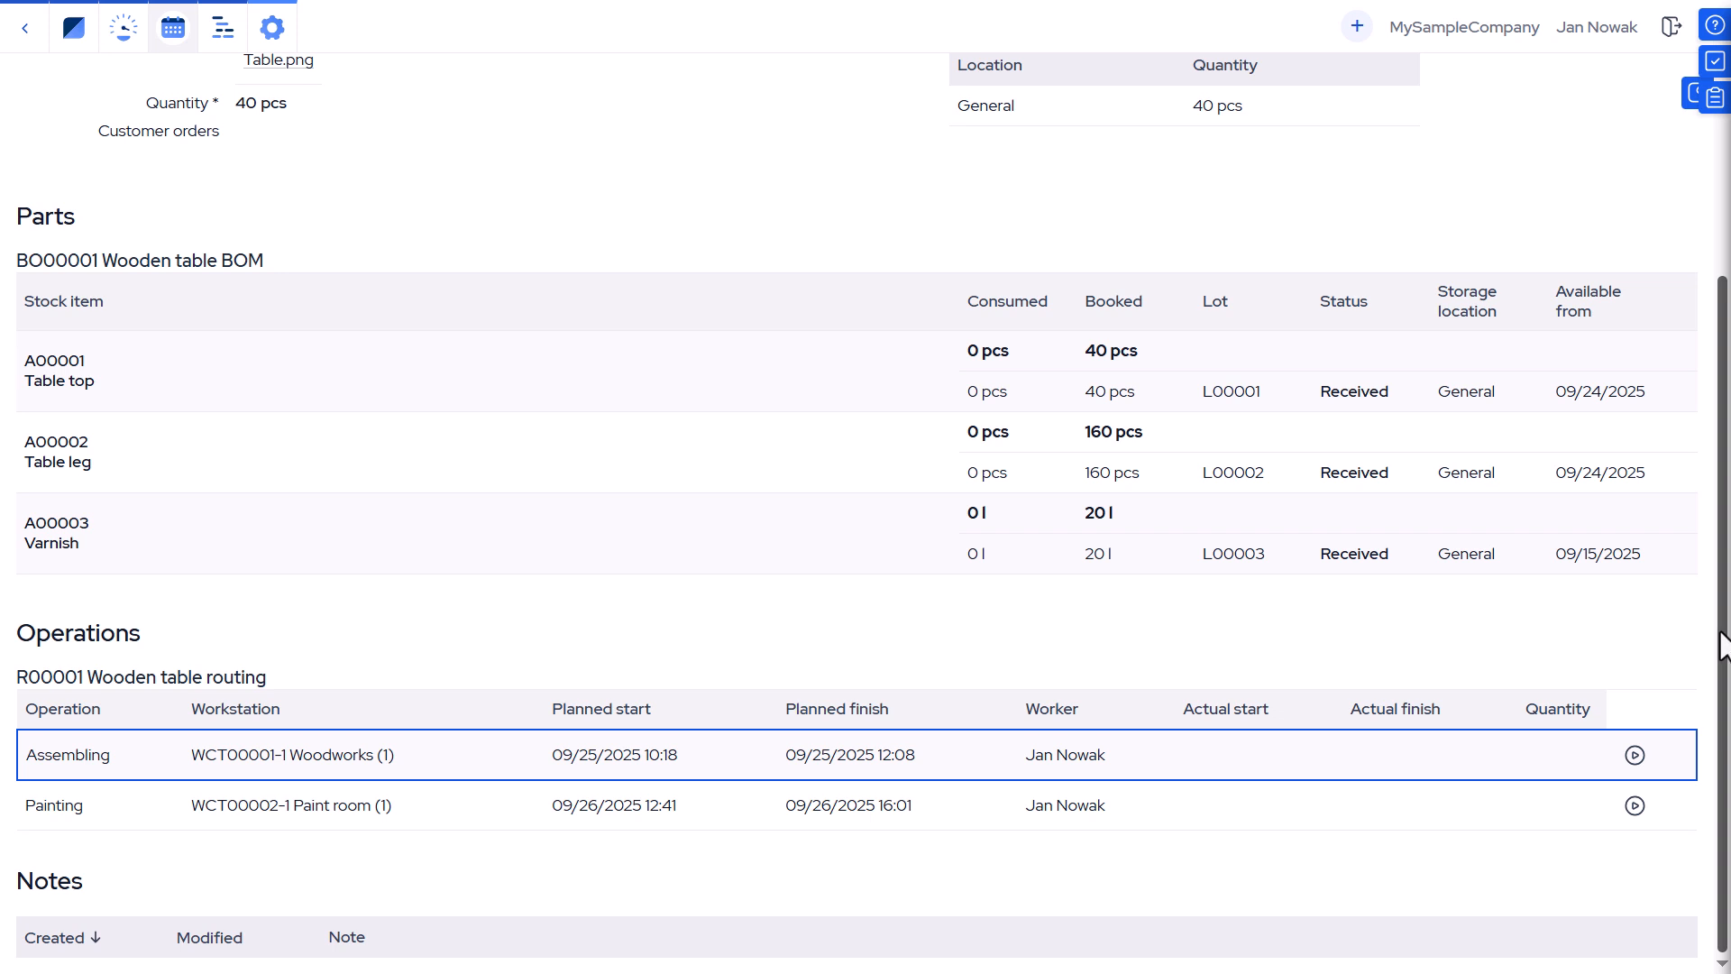
# Start and finish the Painting operation on manufacturing order MO00009, saving 40 pcs made.
pyautogui.scroll(3, 1704, 592)
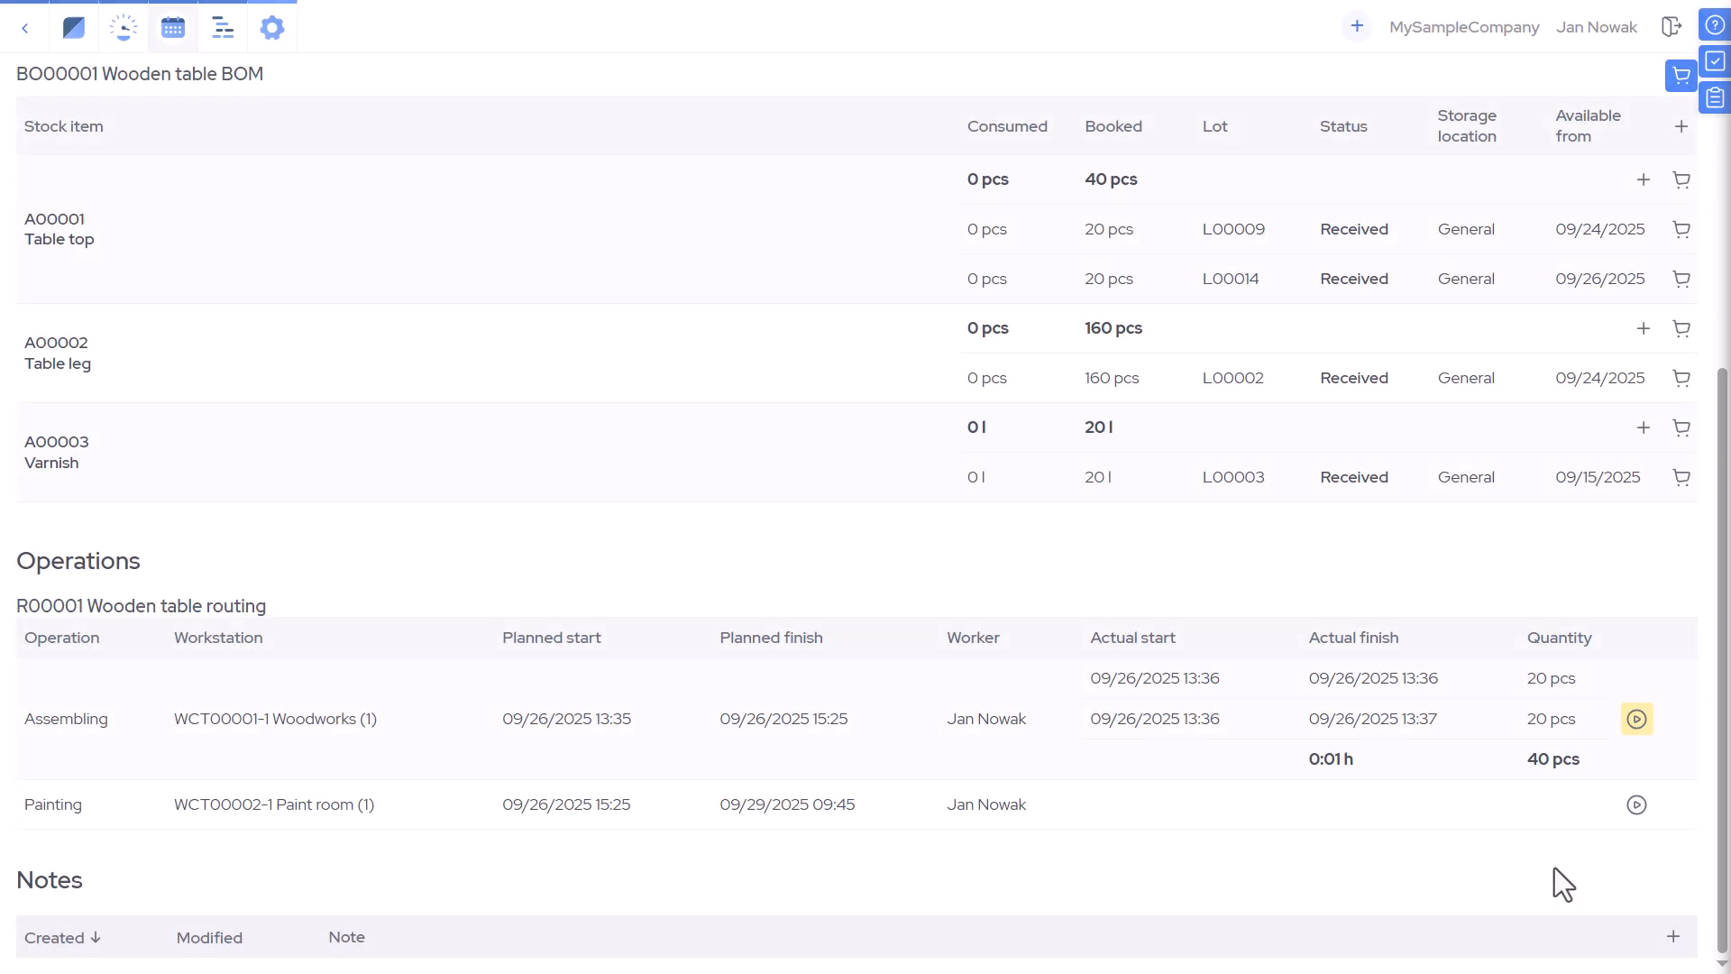
pyautogui.click(1646, 811)
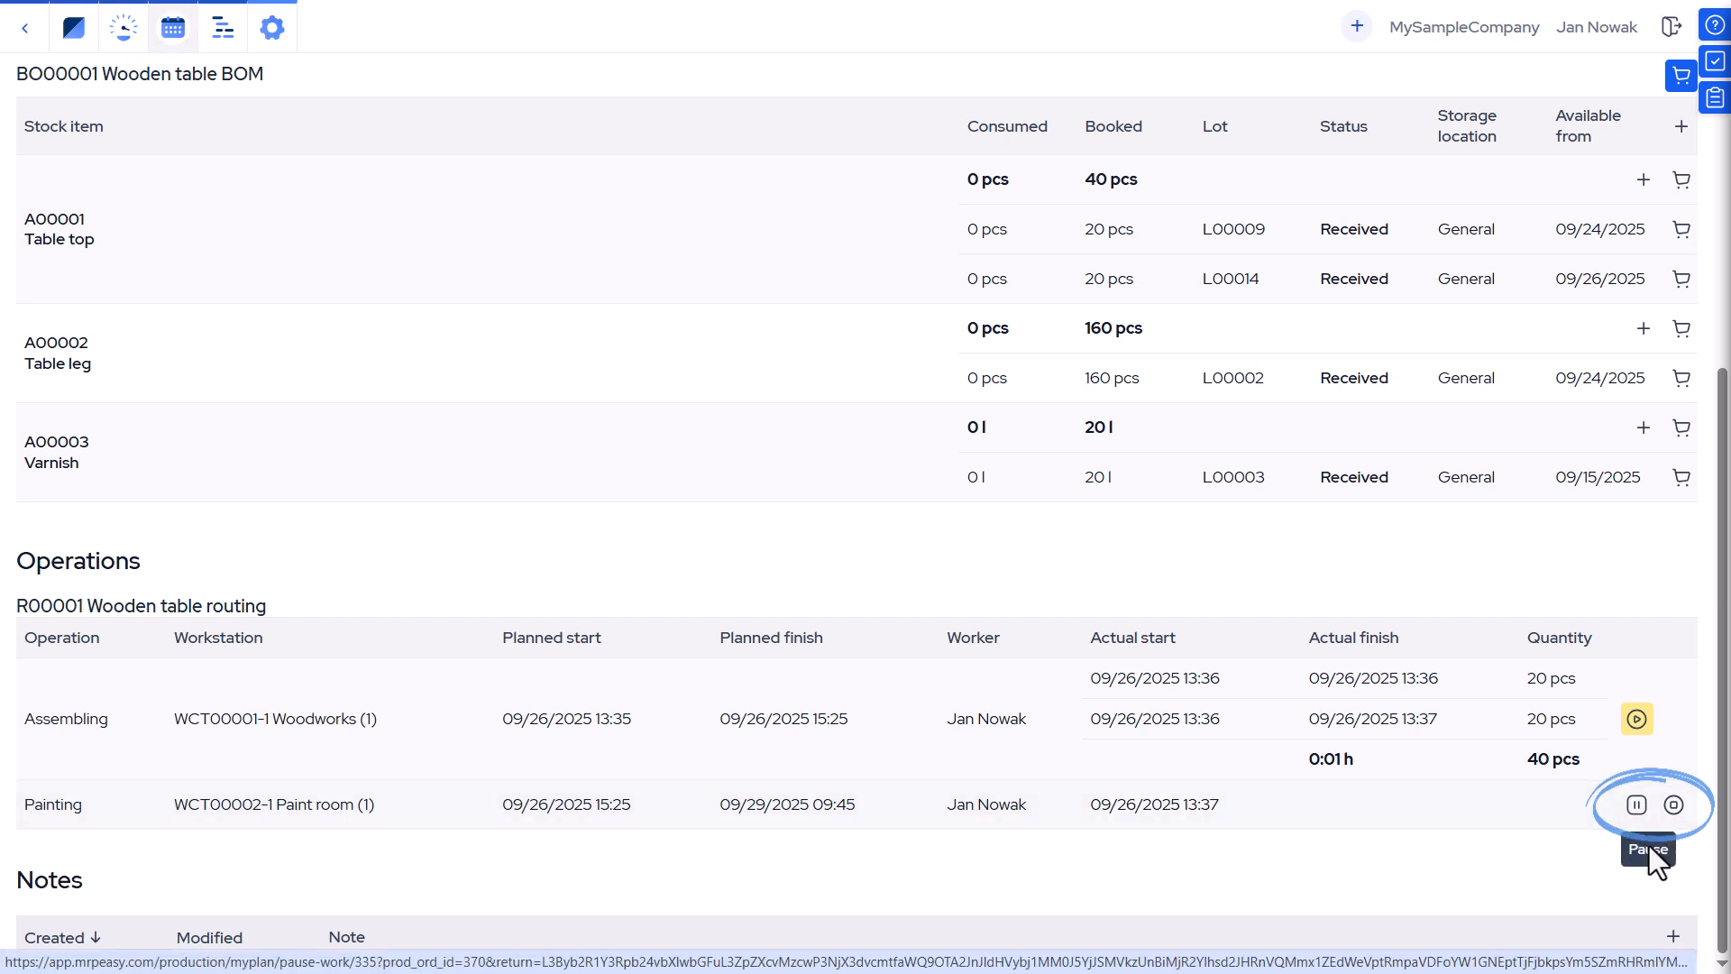
pyautogui.click(1673, 807)
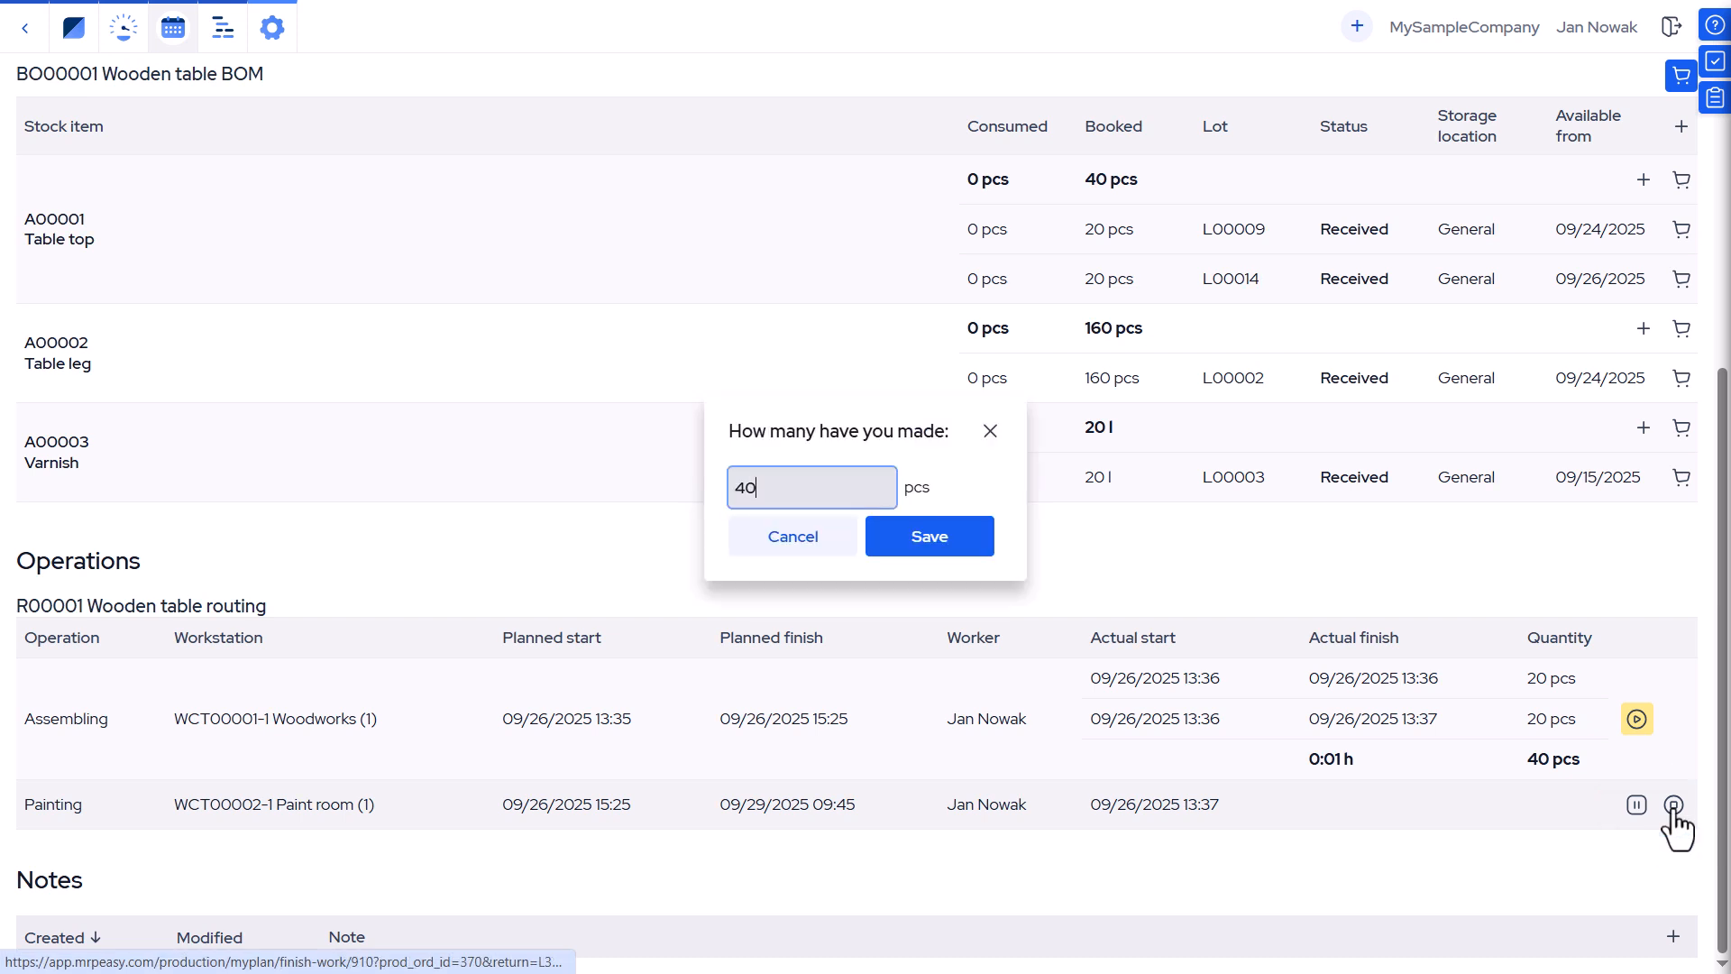
pyautogui.click(890, 541)
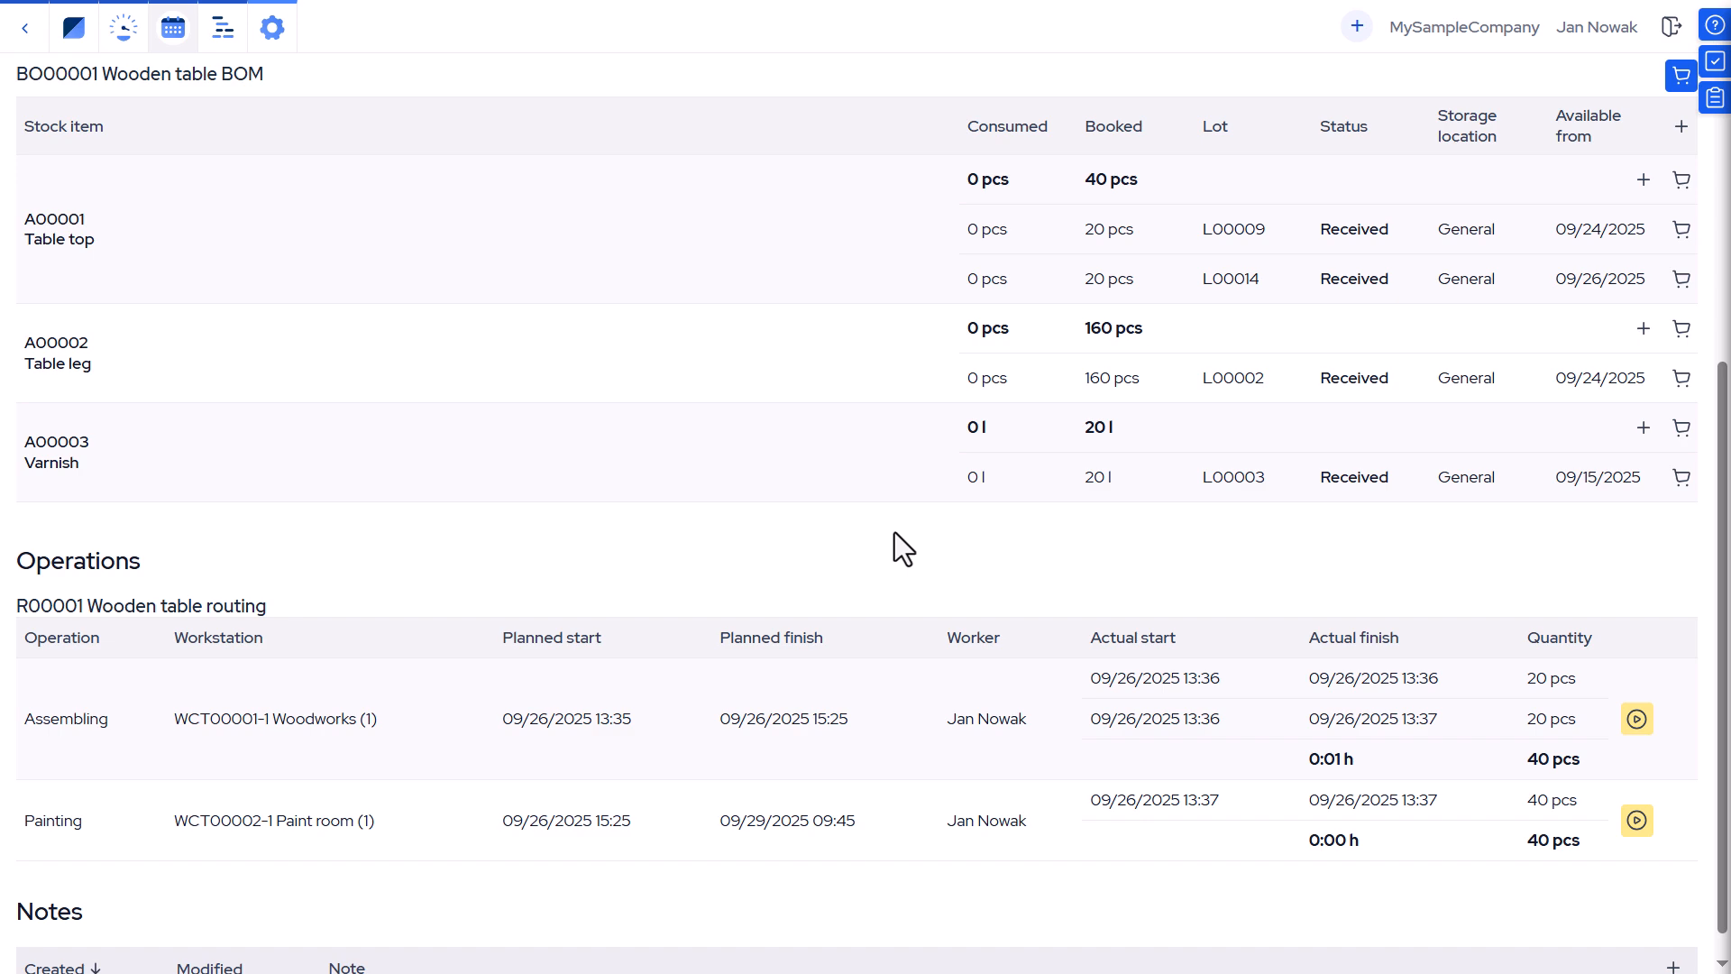
# Consume the BOM parts for 40 pcs of A00004 Wooden table on MO00009.
pyautogui.scroll(5, 893, 532)
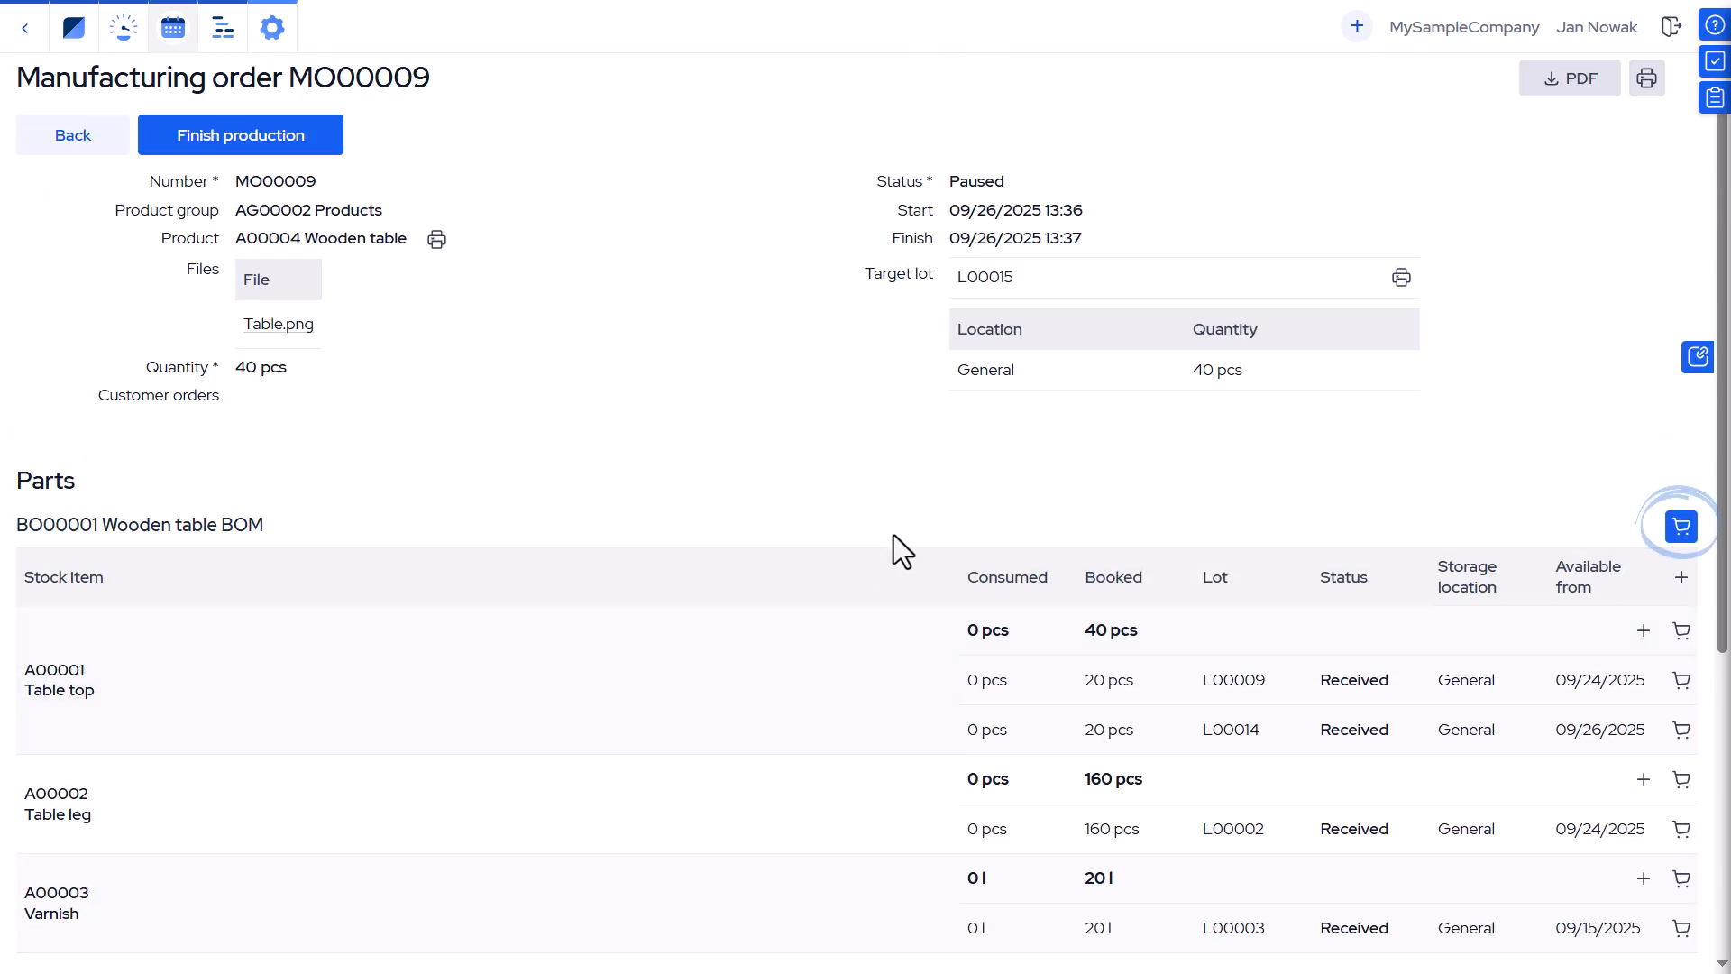
pyautogui.click(1677, 539)
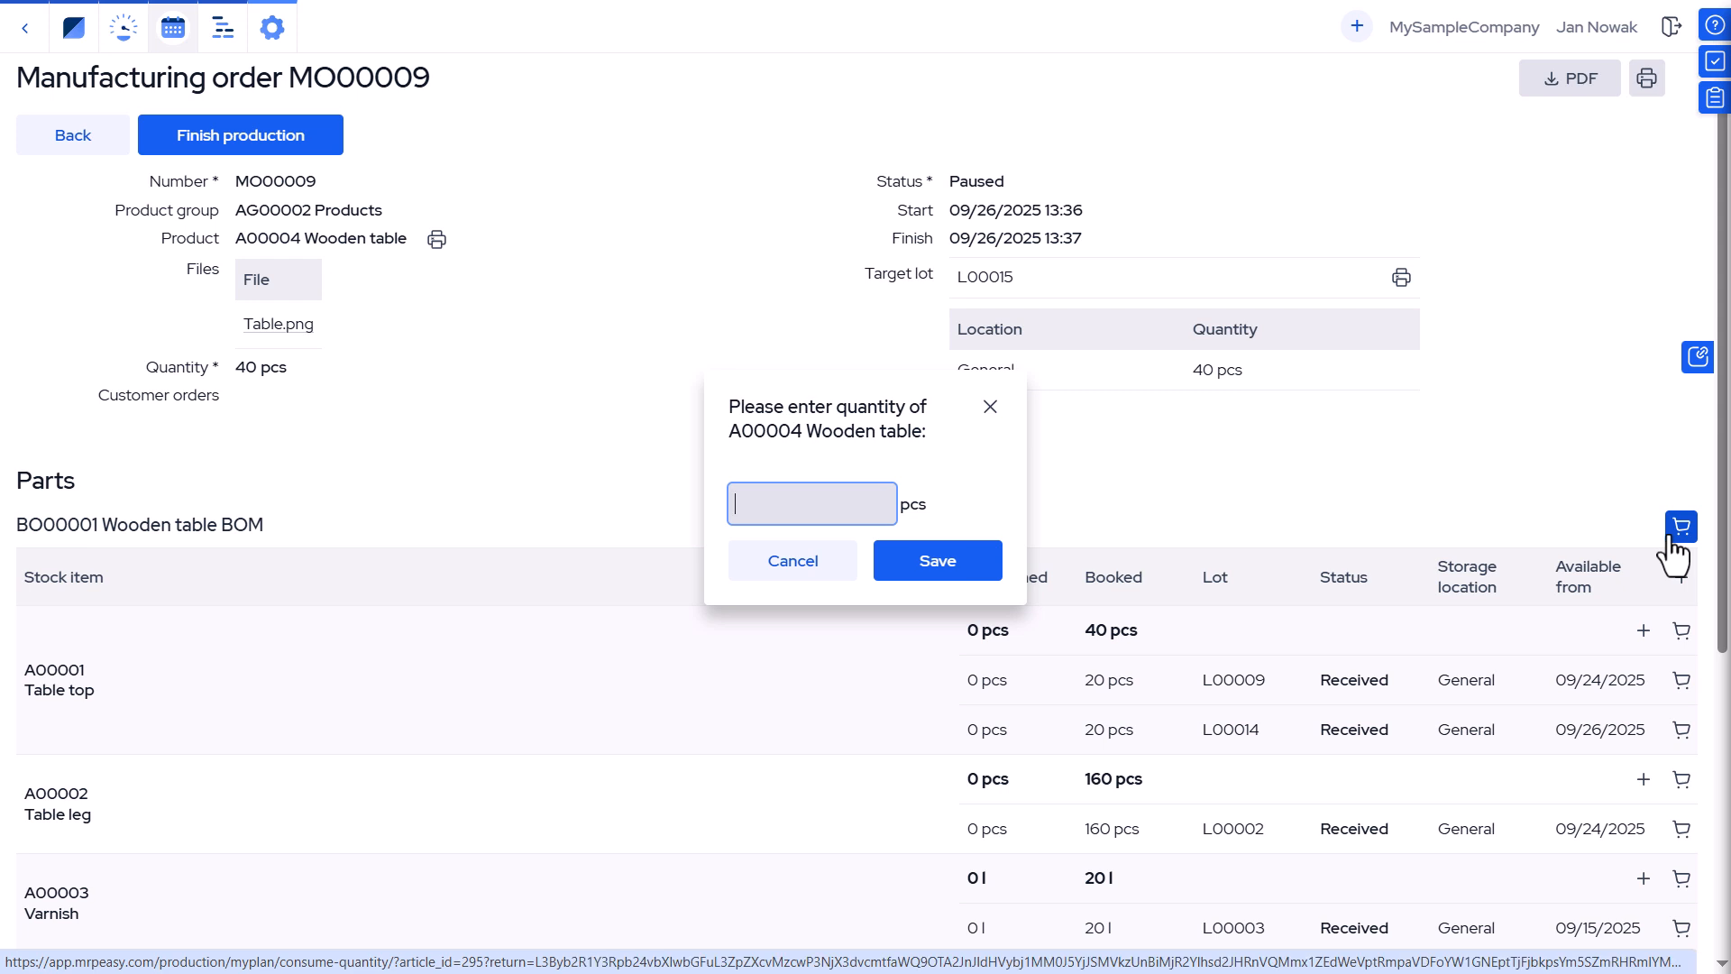
pyautogui.write('40')
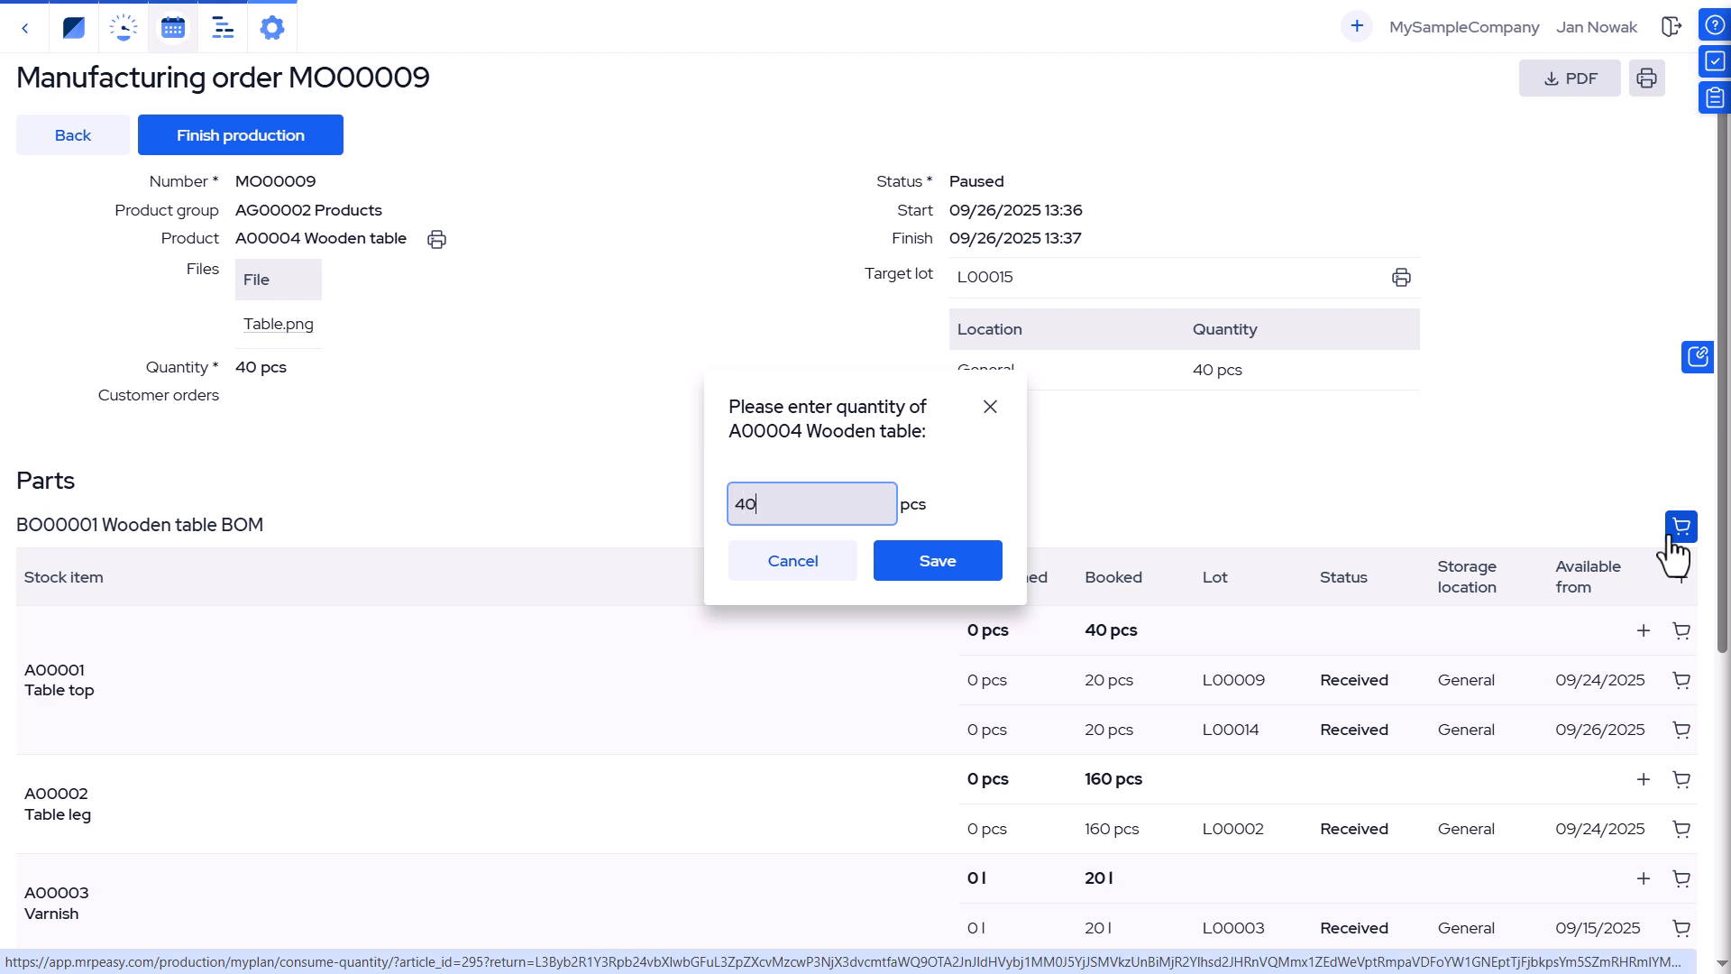
pyautogui.click(976, 552)
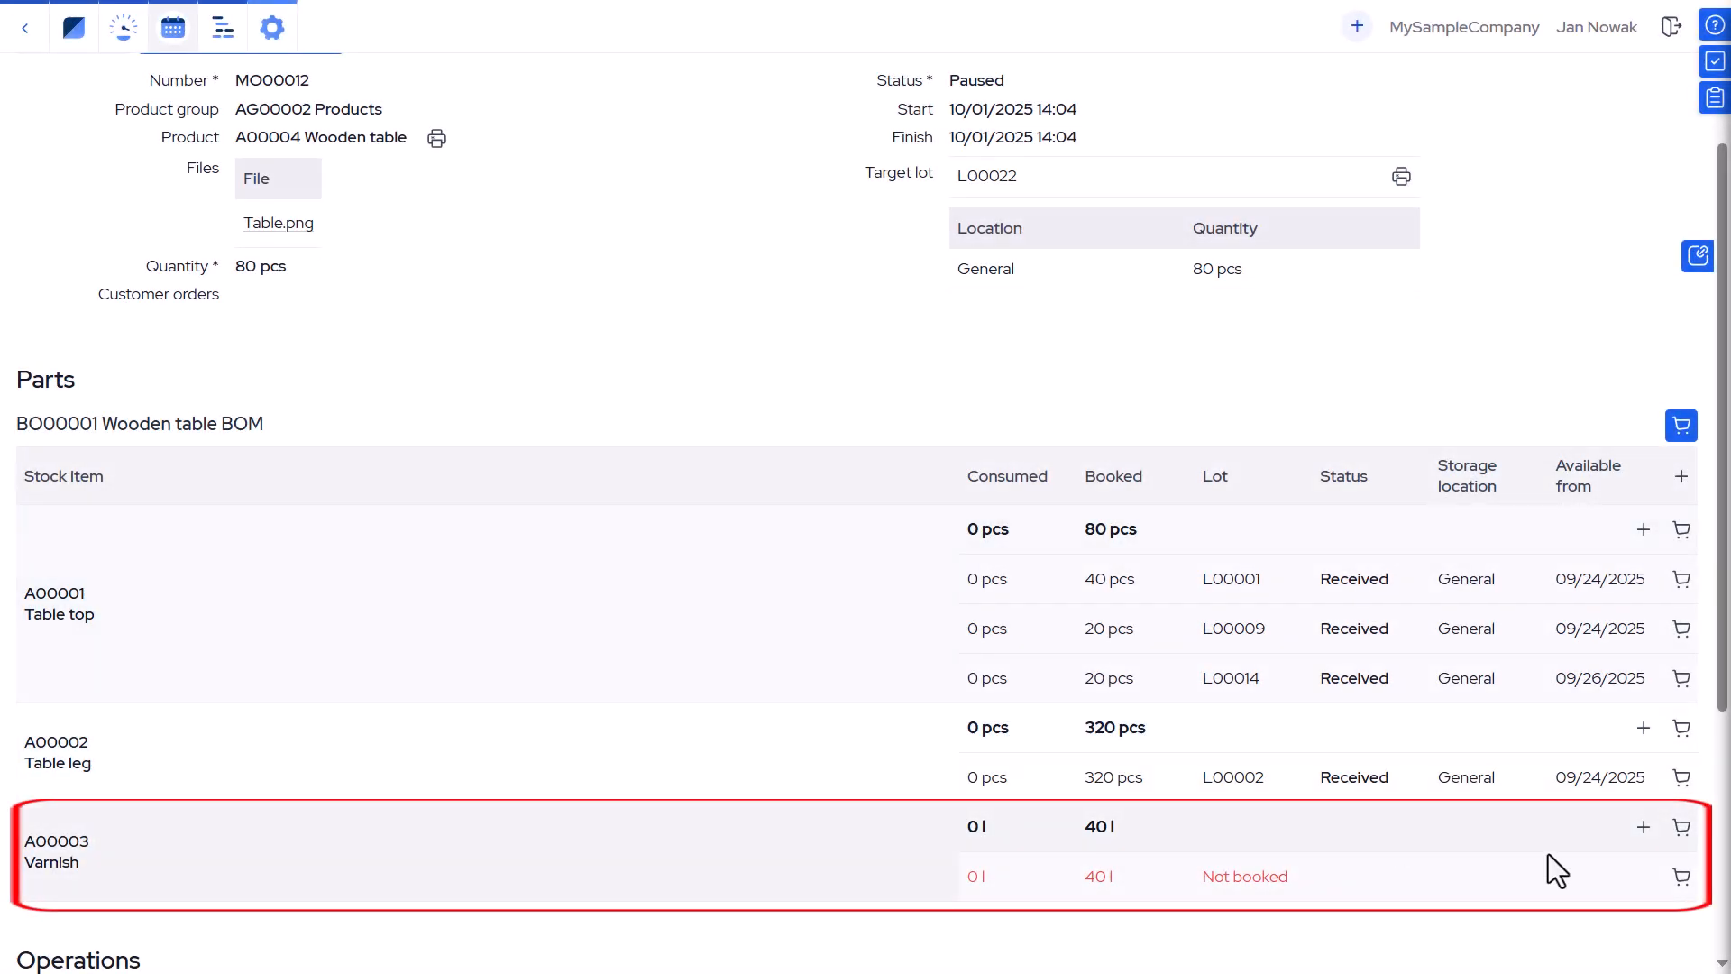
# Consume the BOM parts for 80 pcs of A00004 Wooden table on MO00012.
pyautogui.click(1681, 426)
pyautogui.write('80')
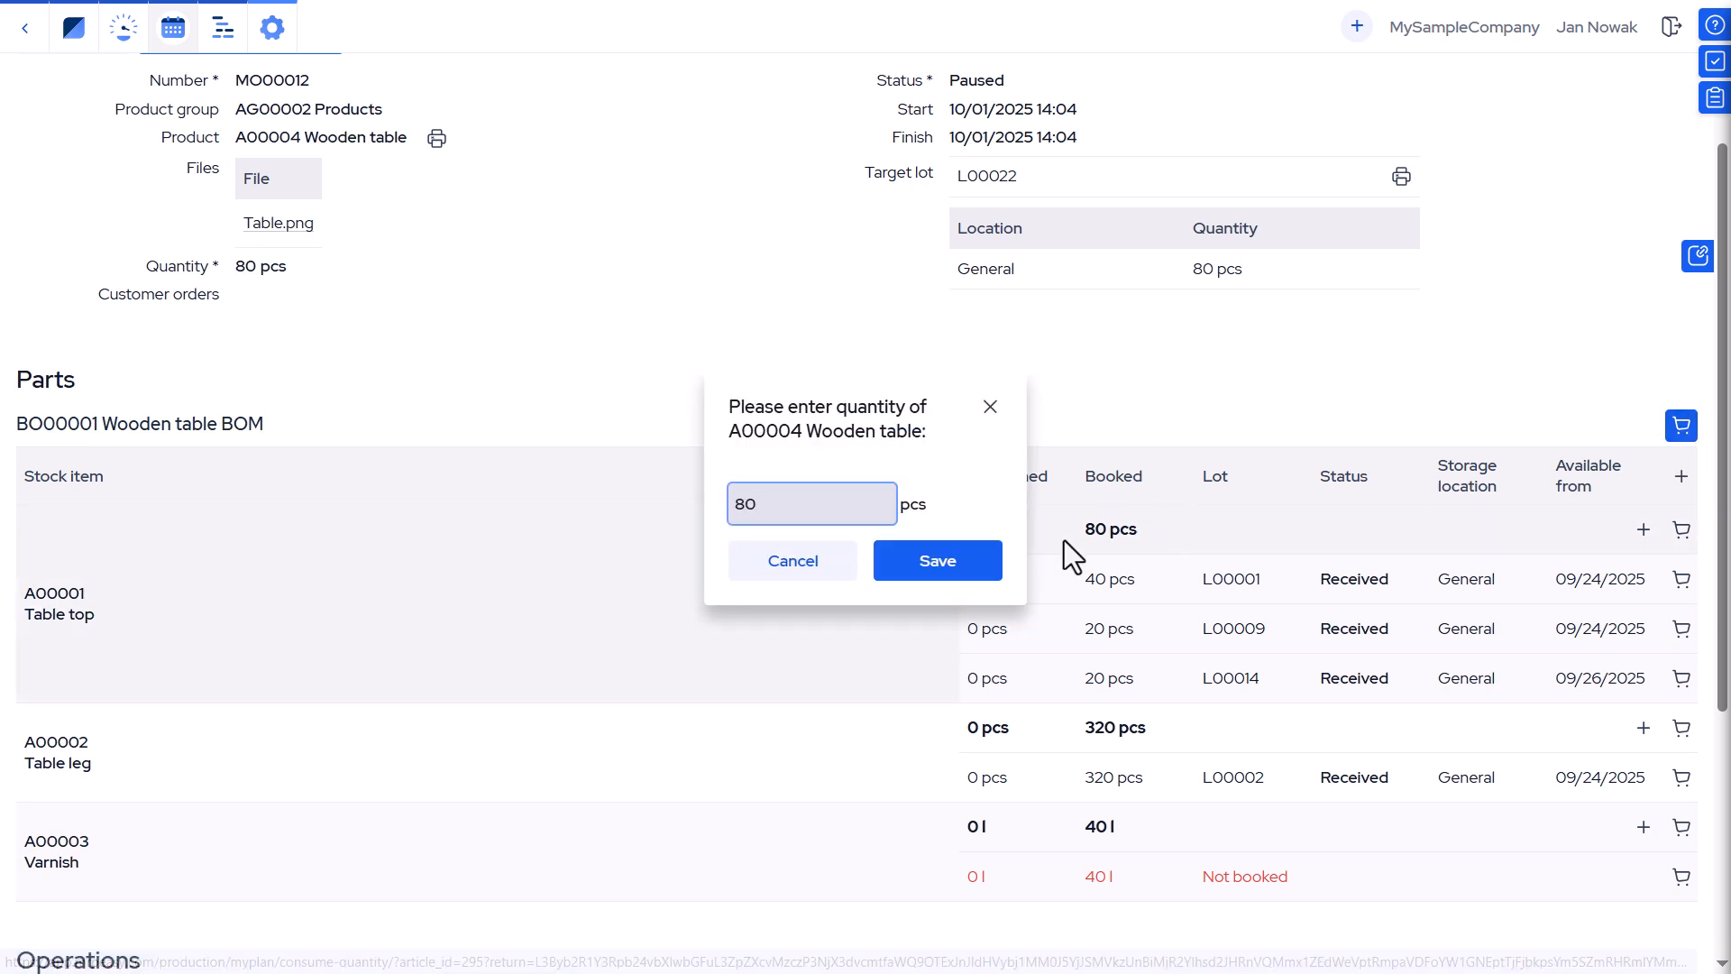
pyautogui.click(961, 574)
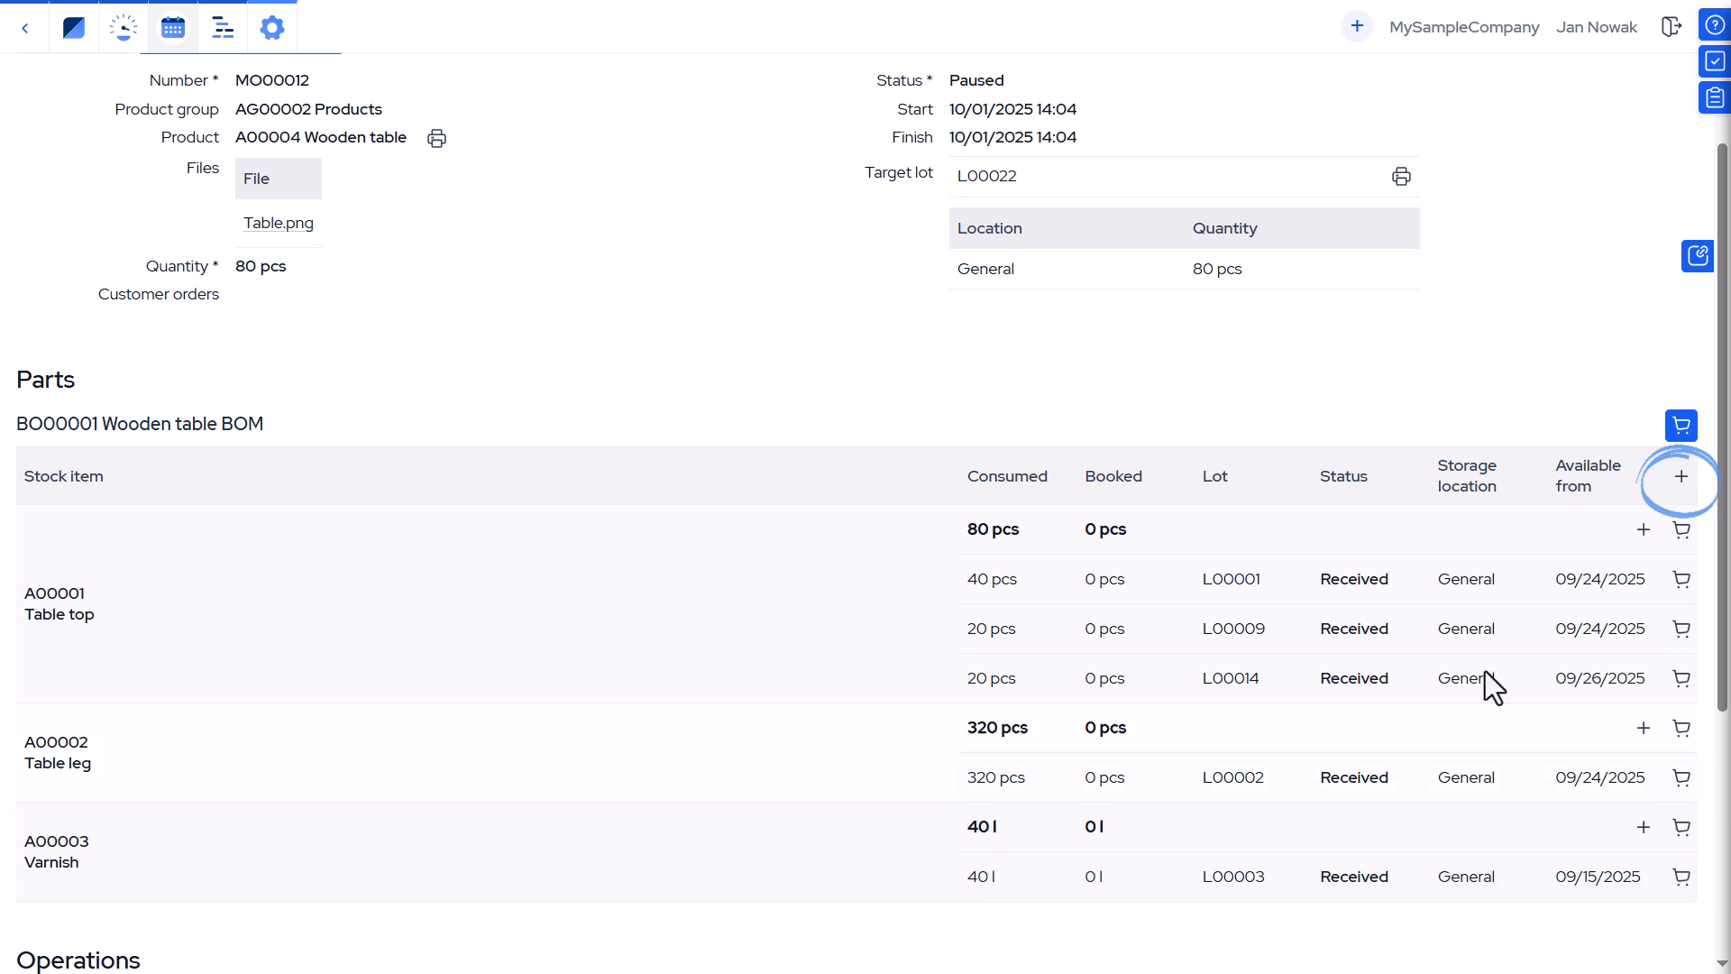
# Book 5 l of A00007 Varnish RED from lot L00019 as an extra part on manufacturing order MO00012.
pyautogui.click(1676, 481)
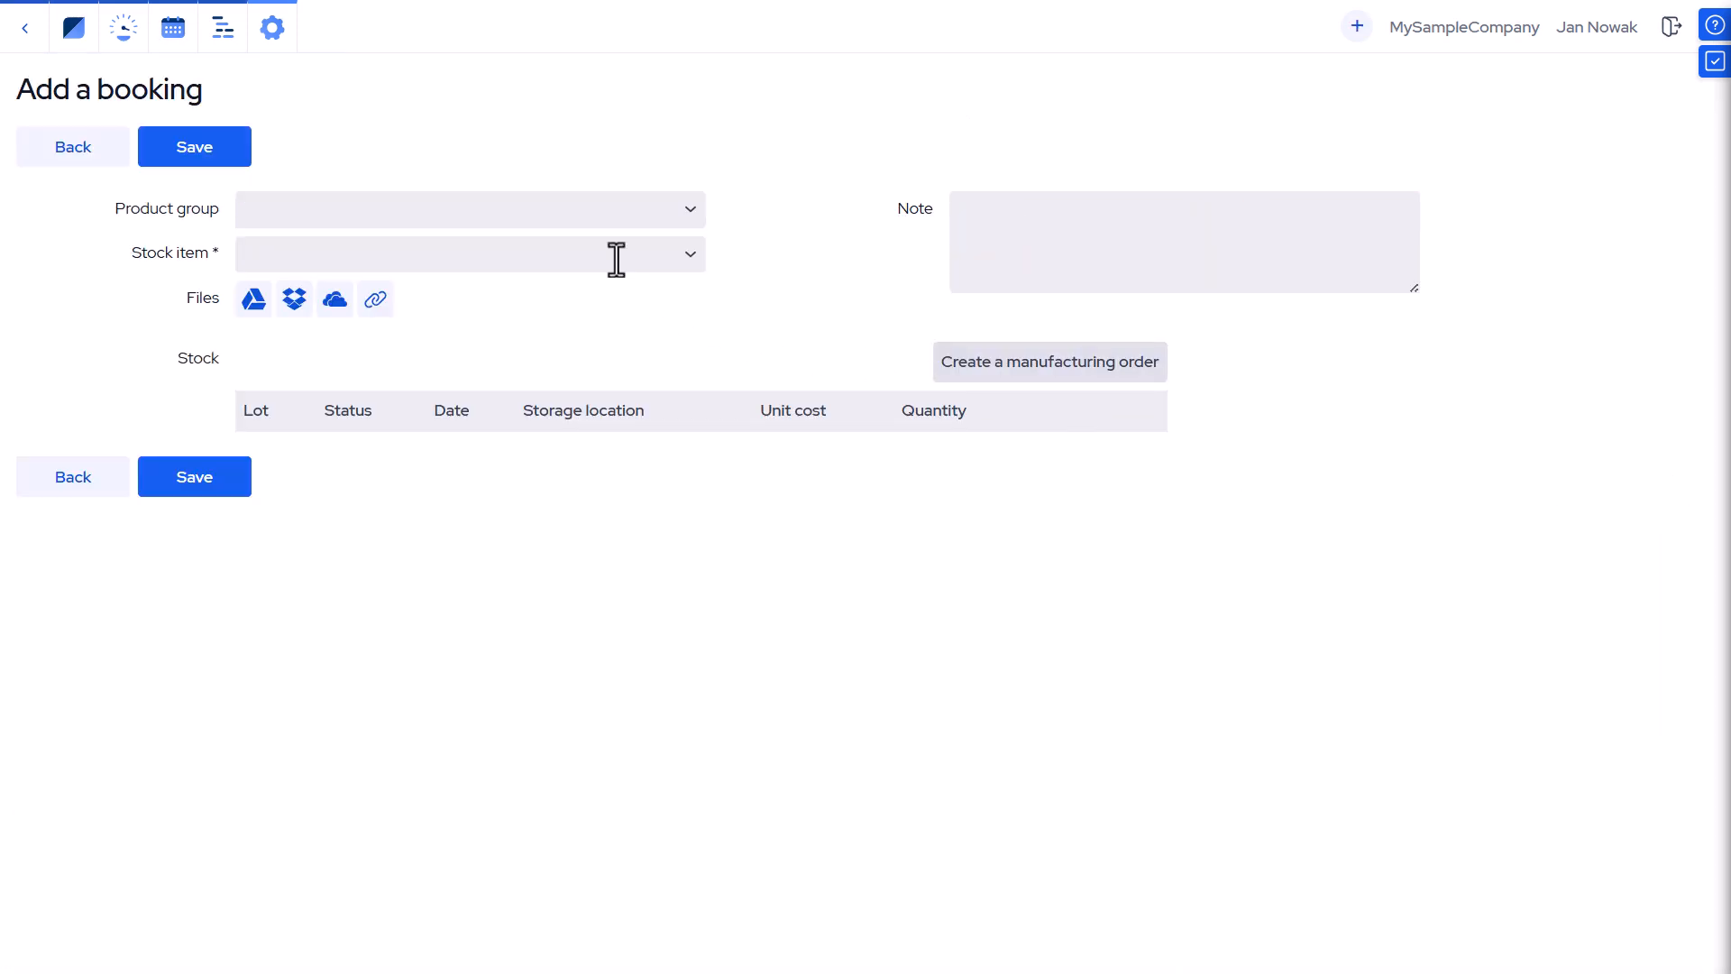
pyautogui.click(688, 261)
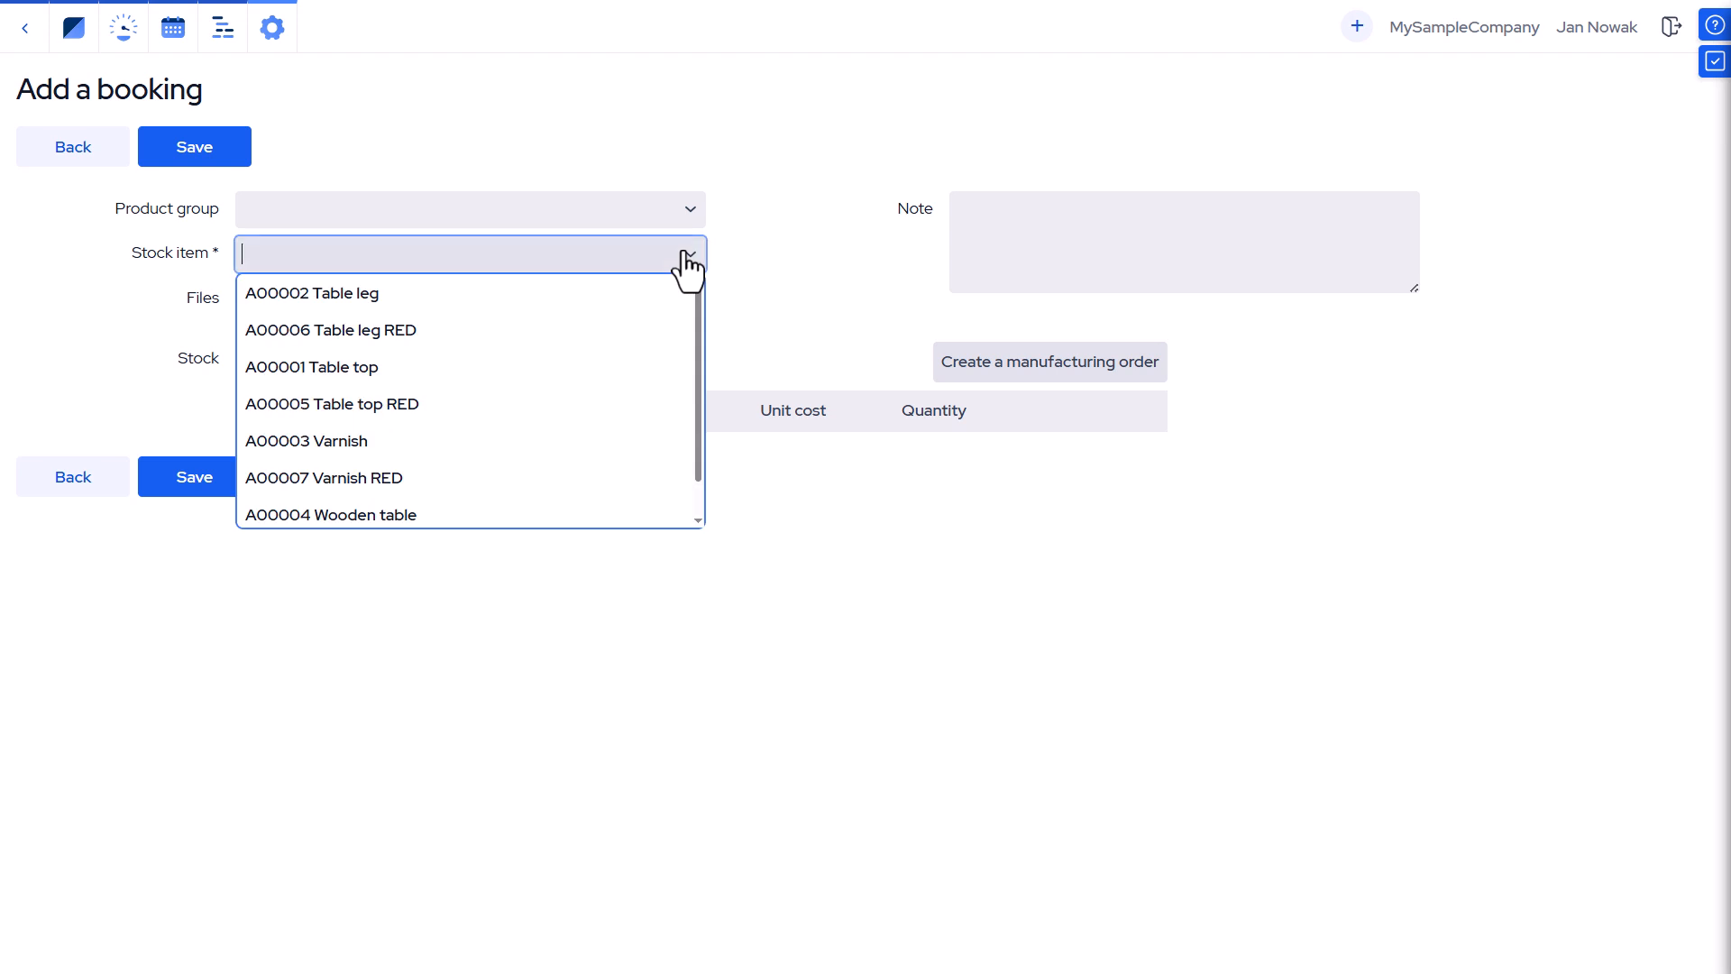
pyautogui.click(540, 480)
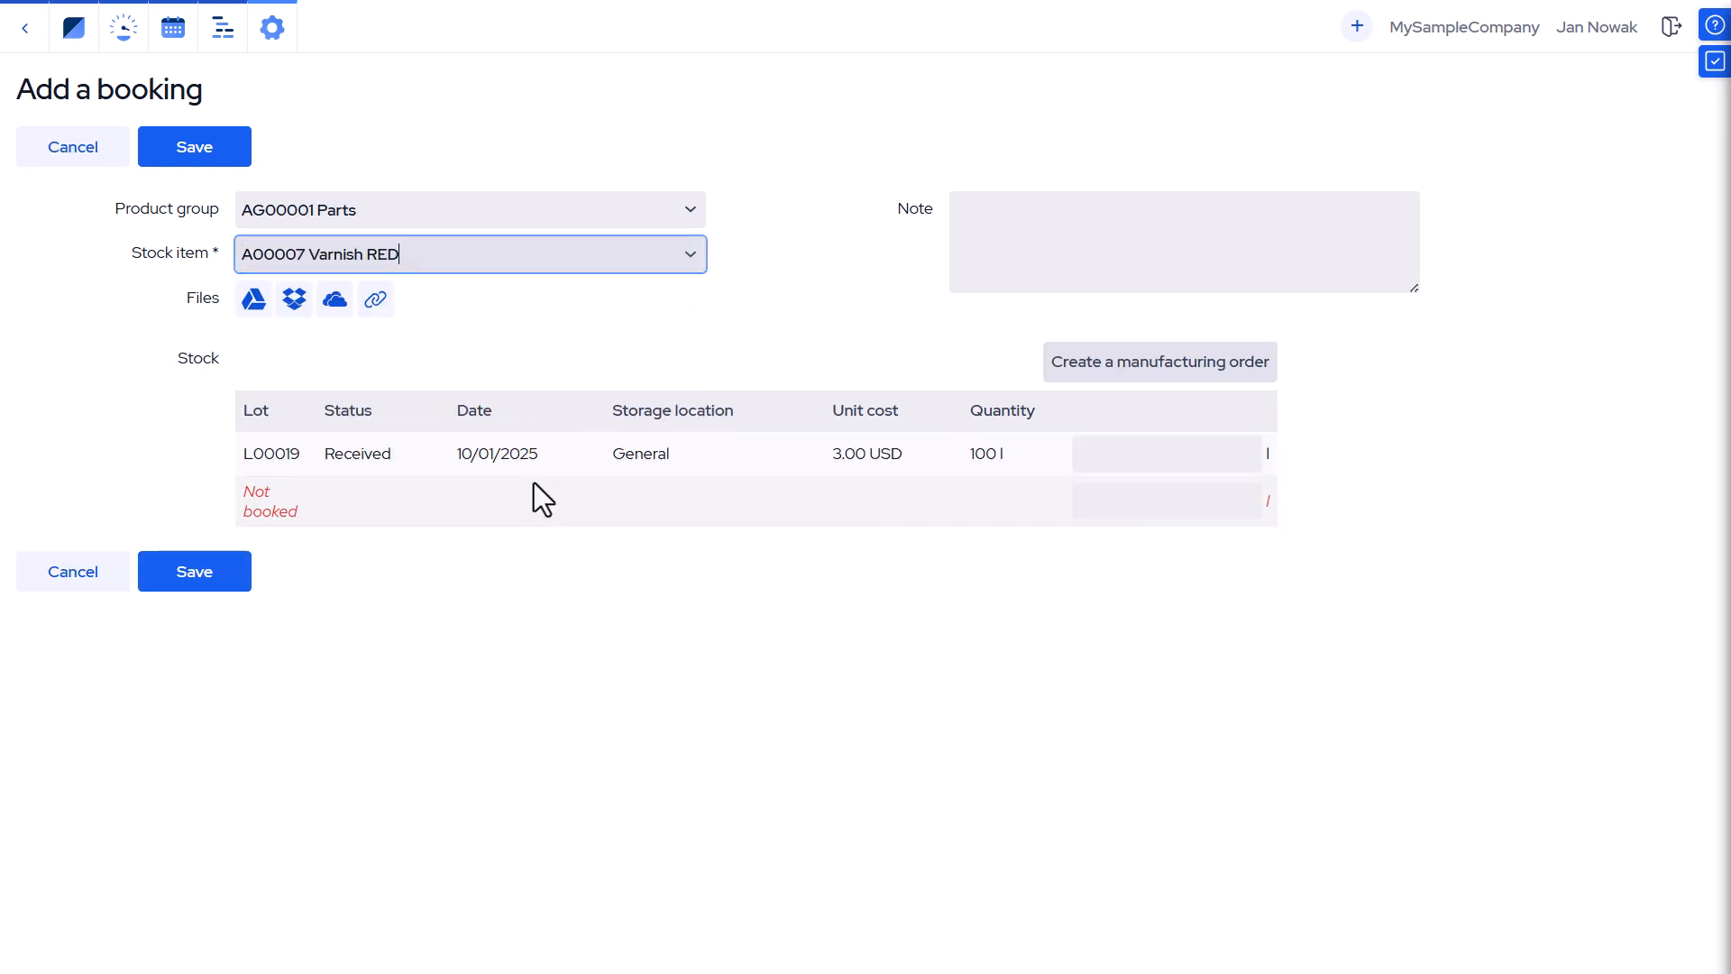
pyautogui.click(1104, 459)
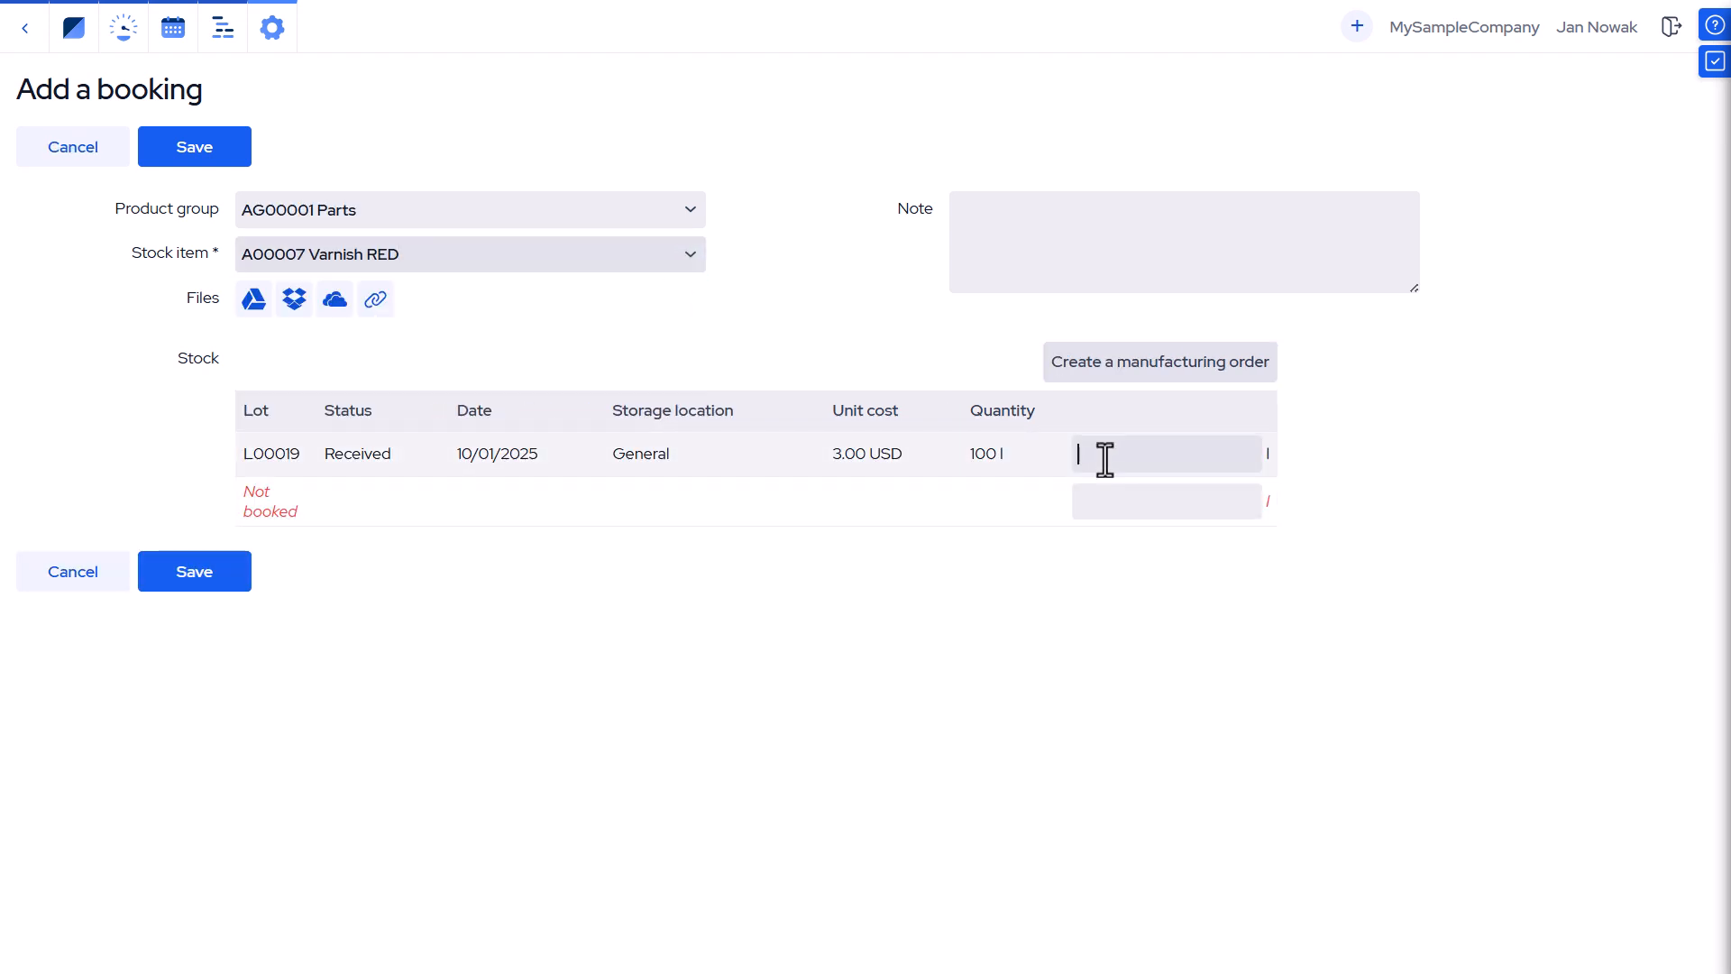
pyautogui.write('5')
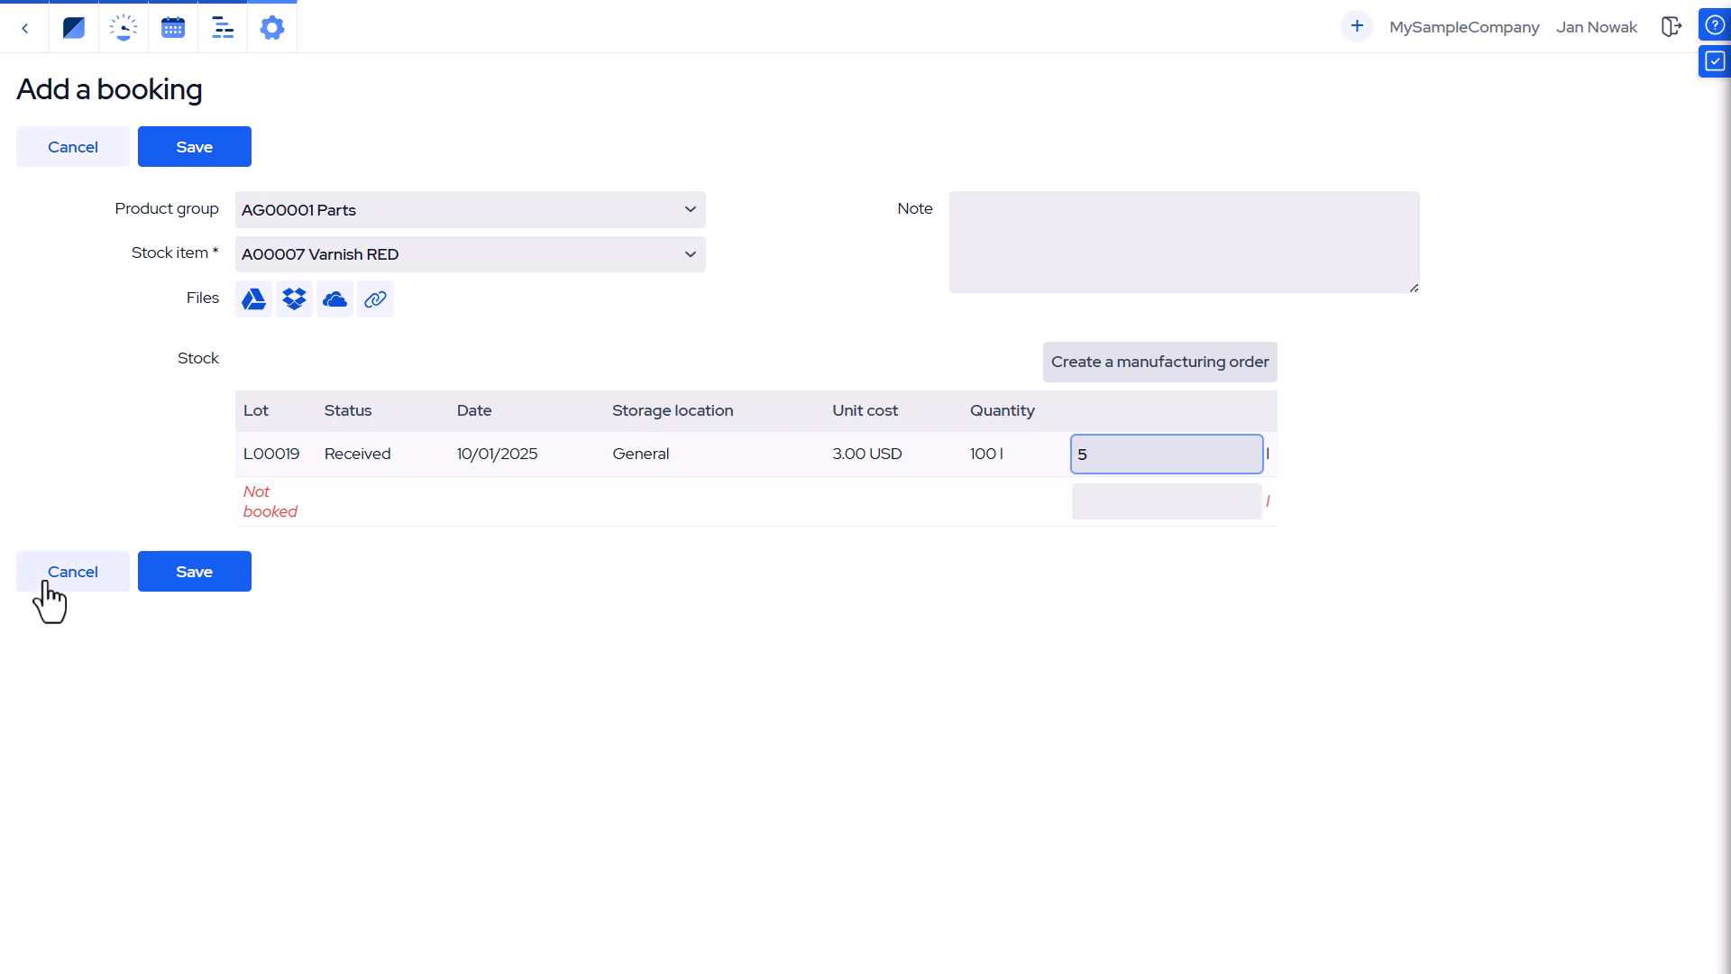
pyautogui.click(201, 582)
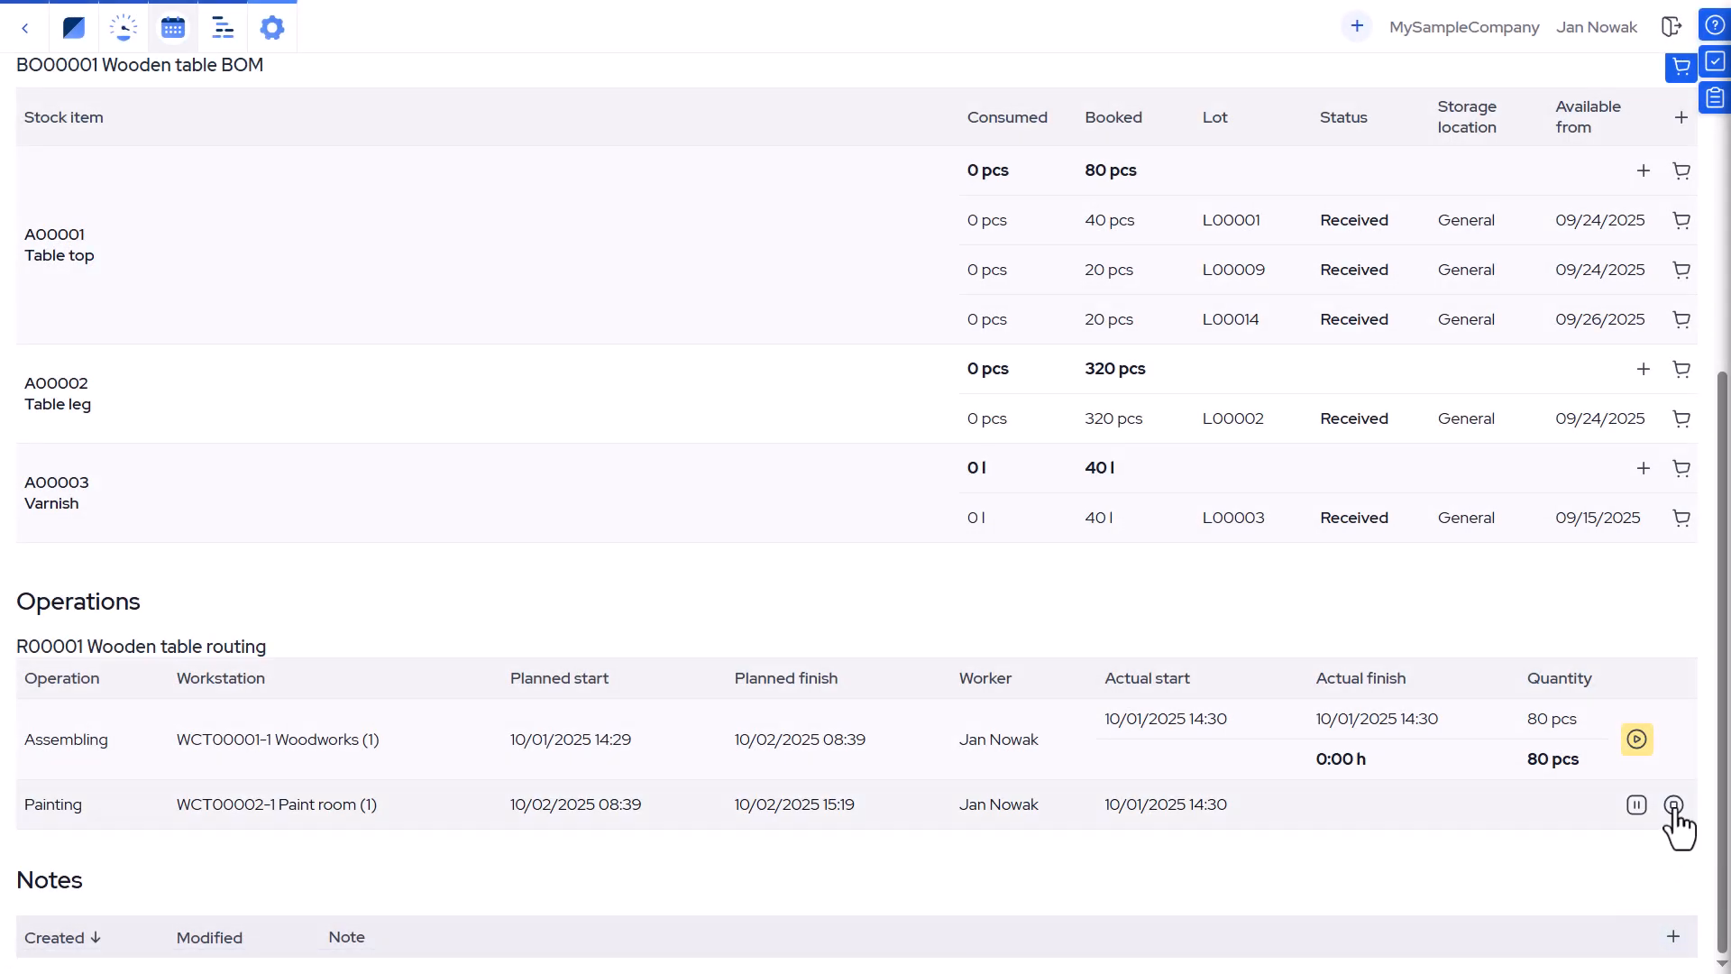
# Finish the Painting operation reporting 78 pcs made, and update the manufacturing order quantity to 78.
pyautogui.click(1673, 805)
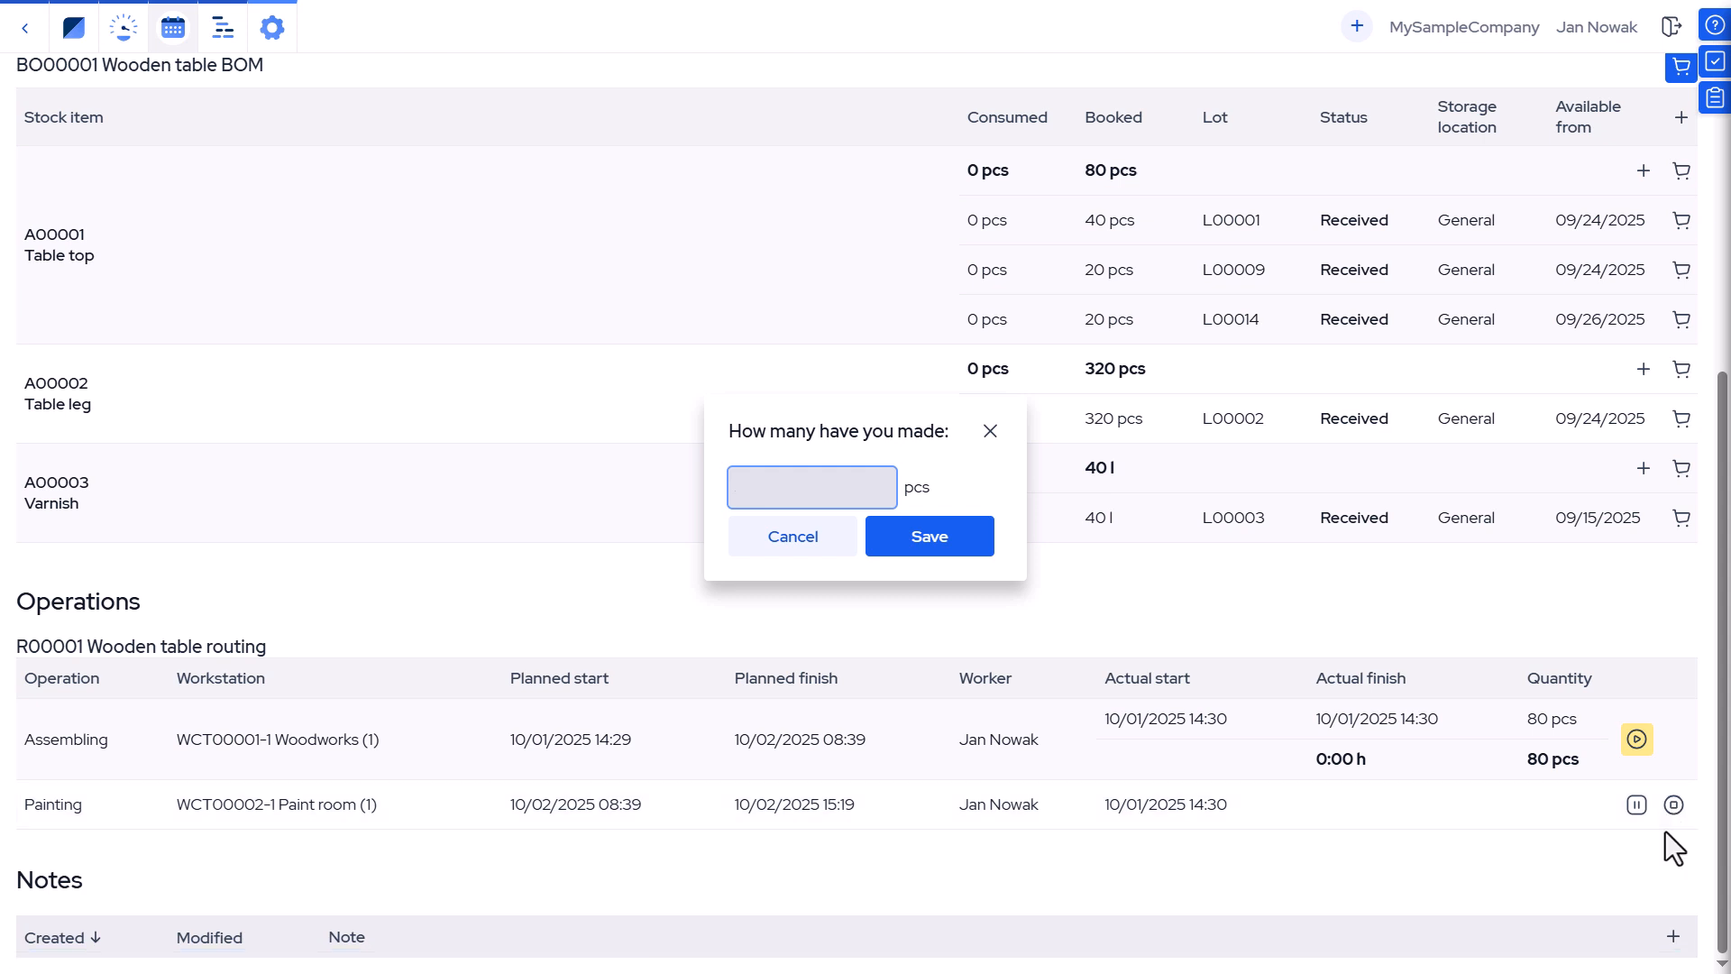
pyautogui.write('78')
pyautogui.click(986, 550)
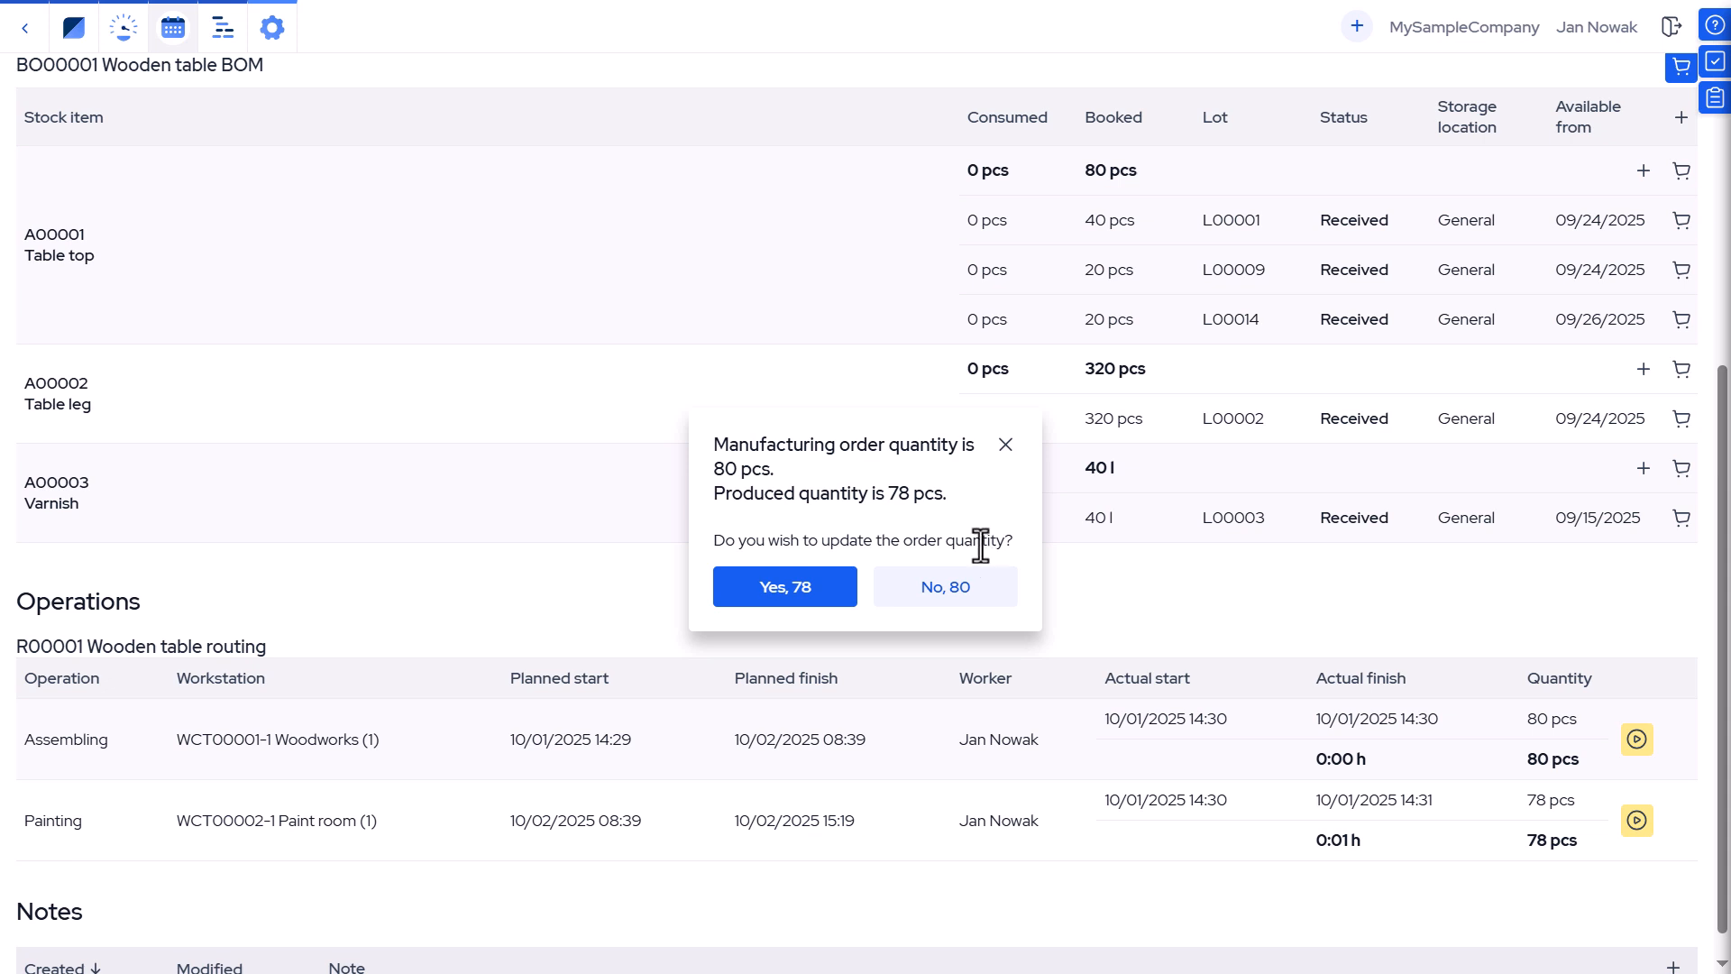
pyautogui.click(824, 602)
pyautogui.click(824, 603)
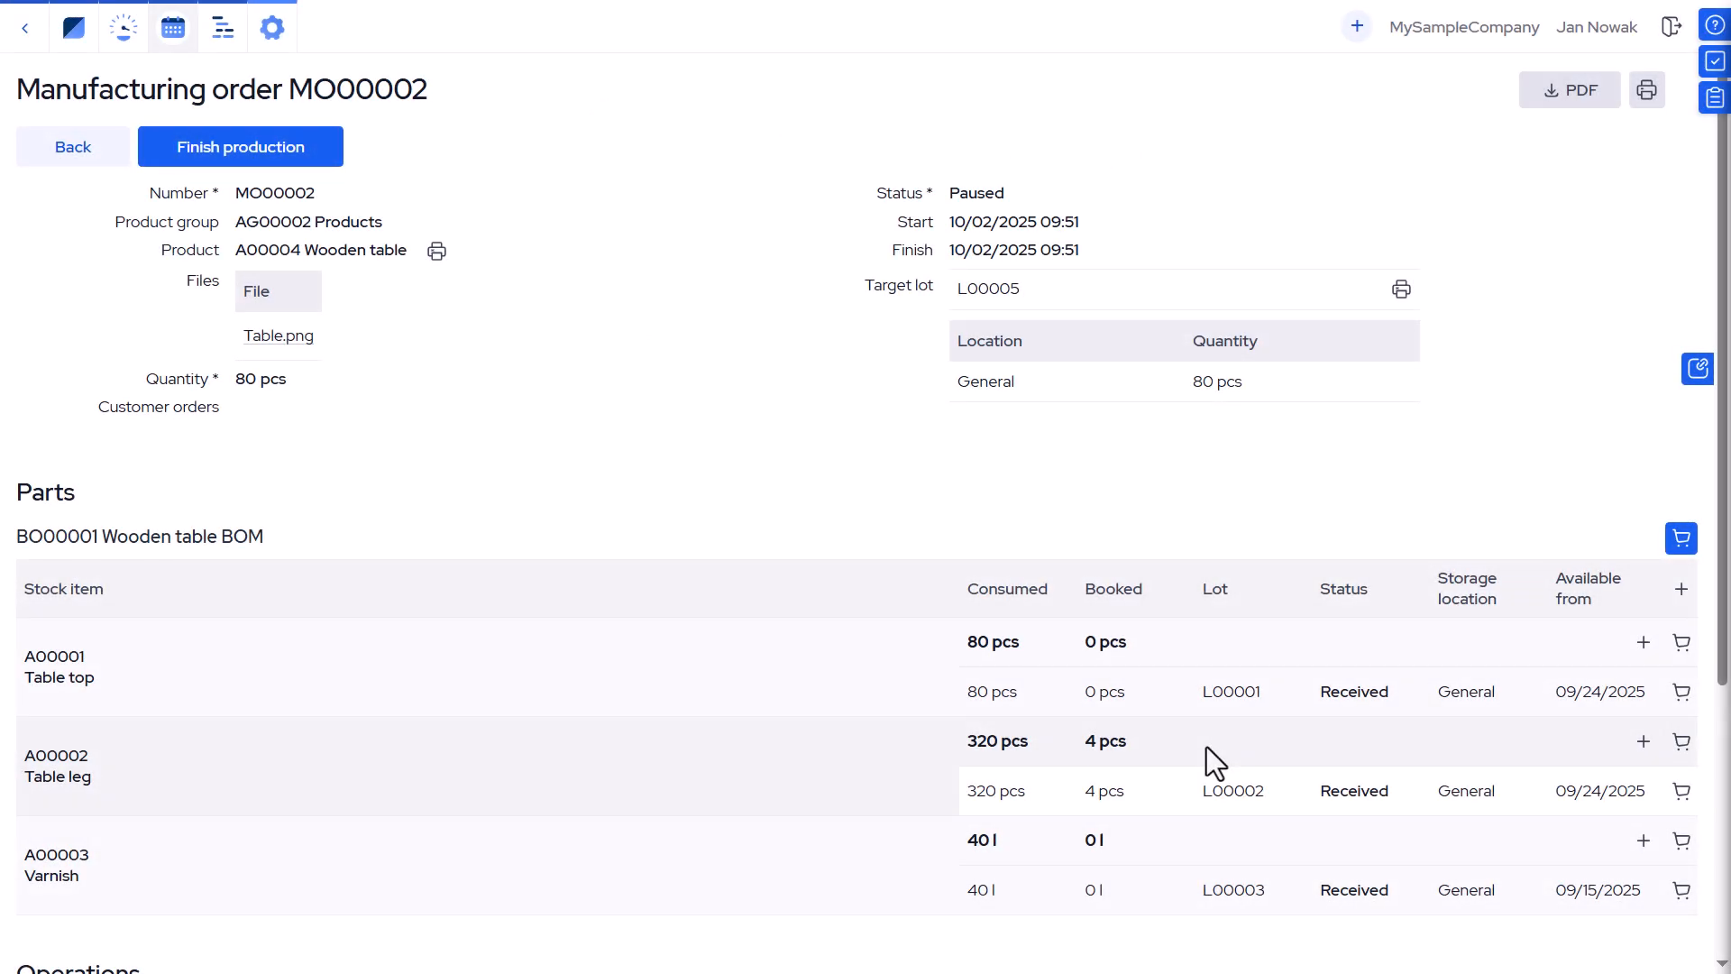
# Finish production of manufacturing order MO00002, releasing the unused booked materials back to stock.
pyautogui.click(315, 144)
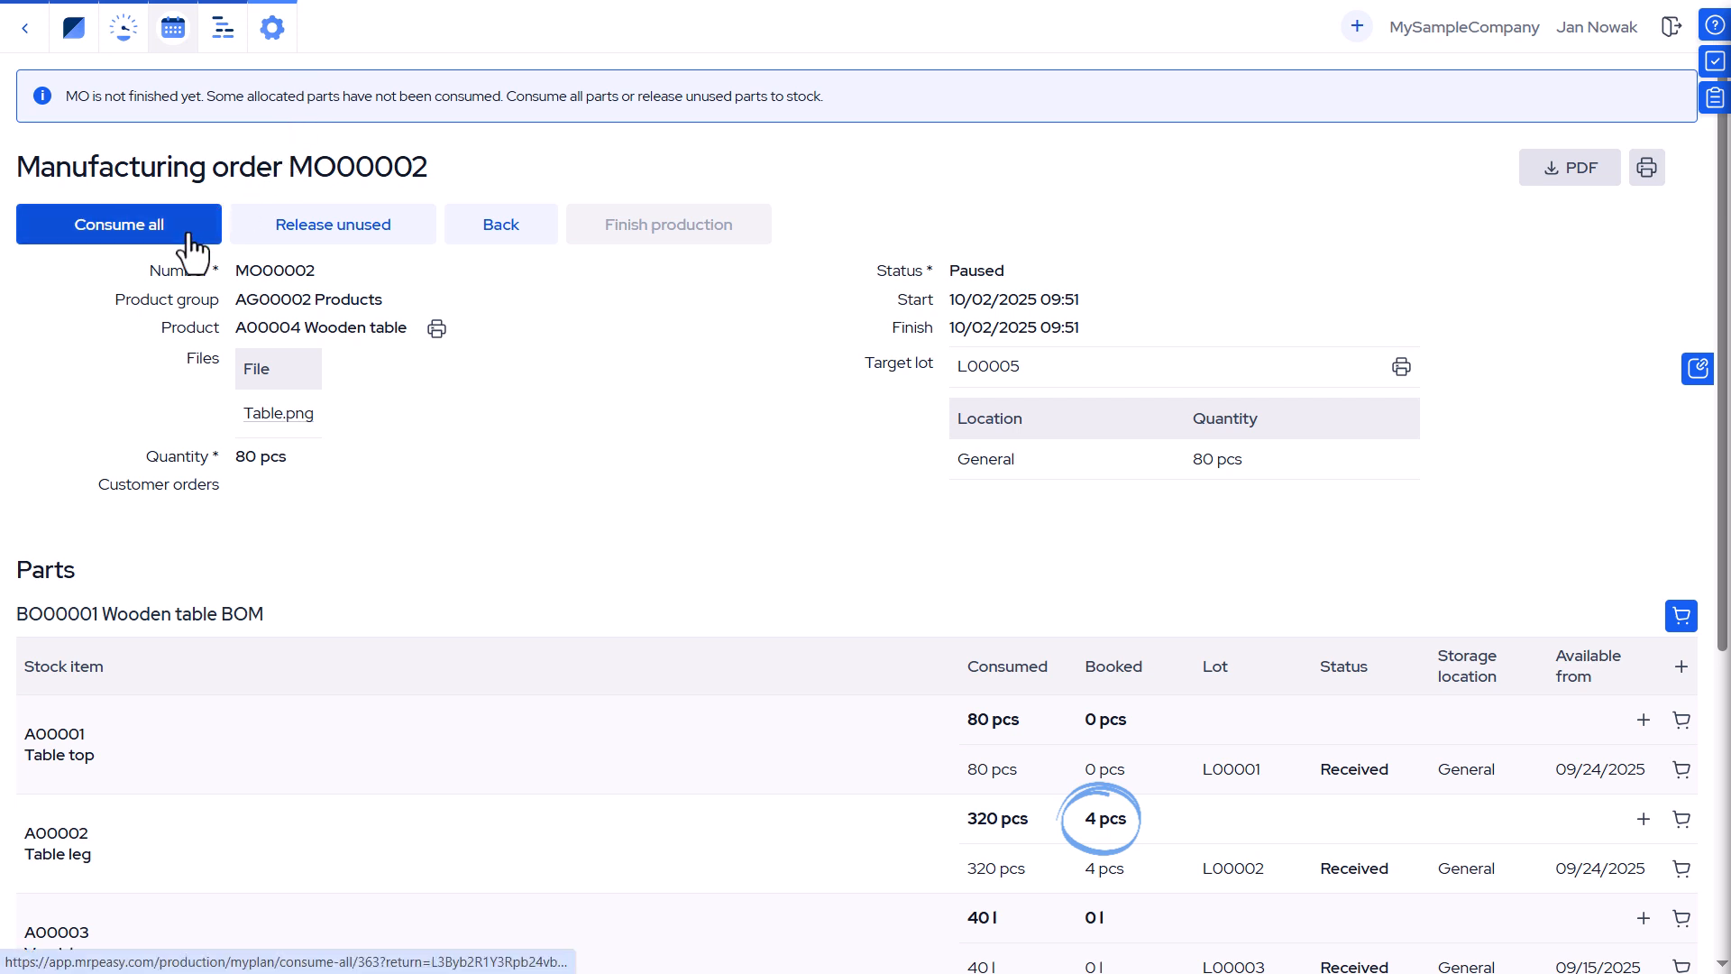
pyautogui.click(282, 240)
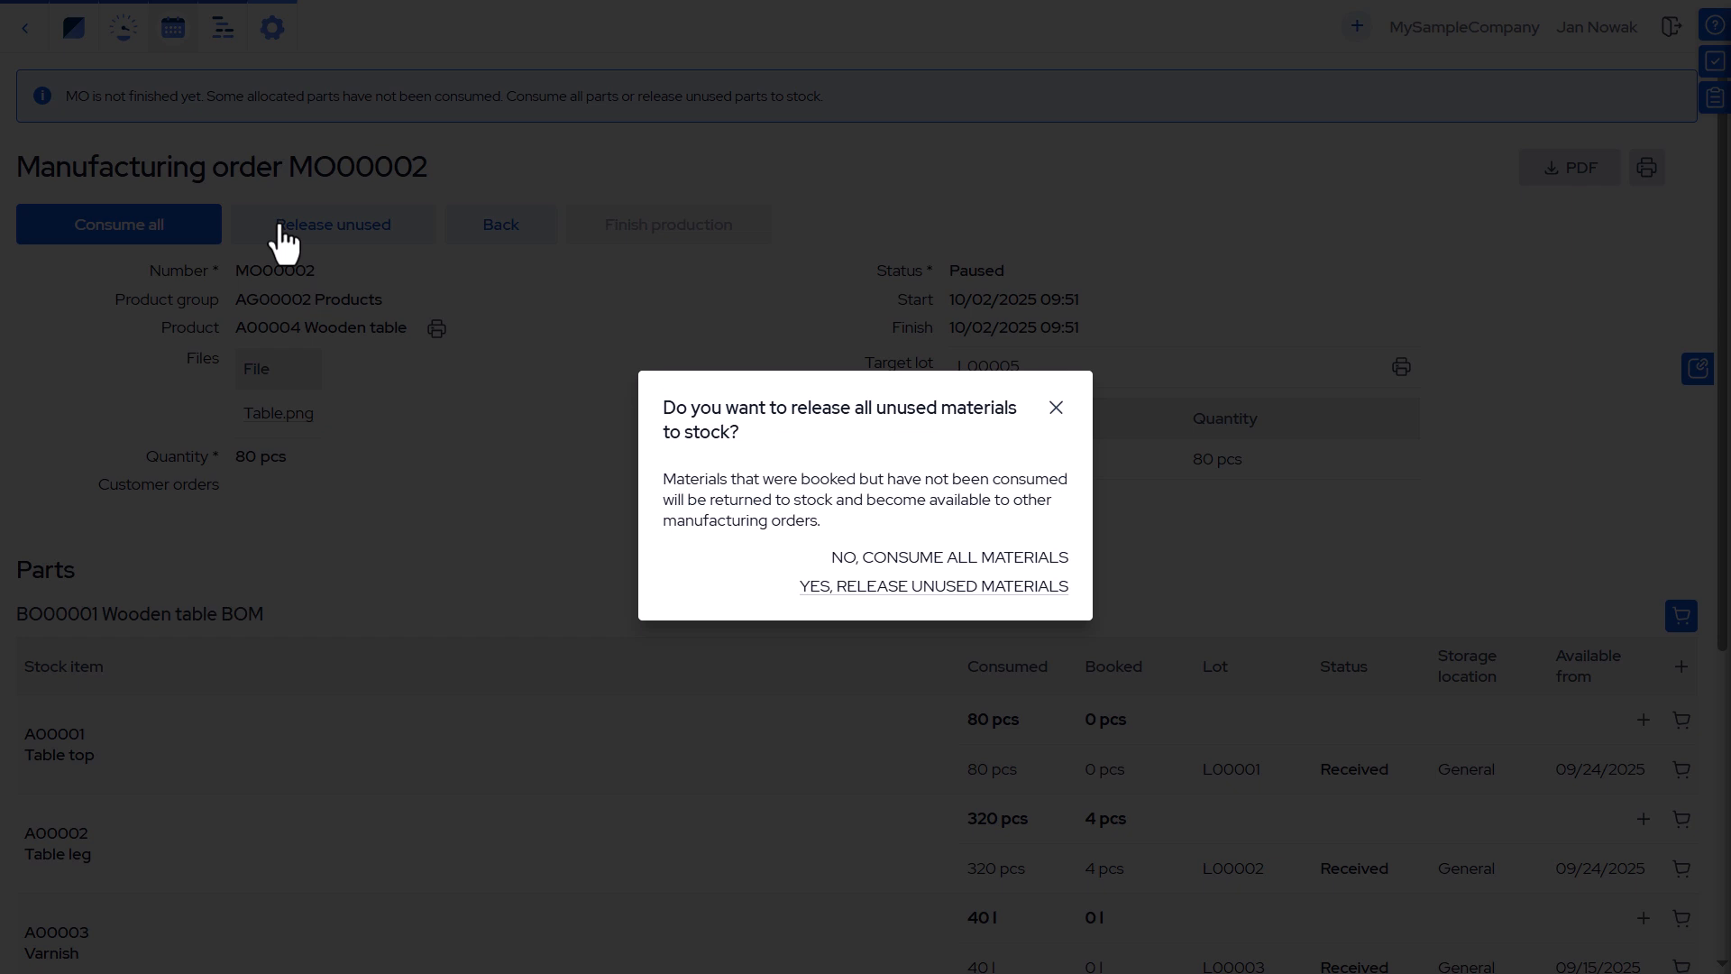
pyautogui.click(841, 595)
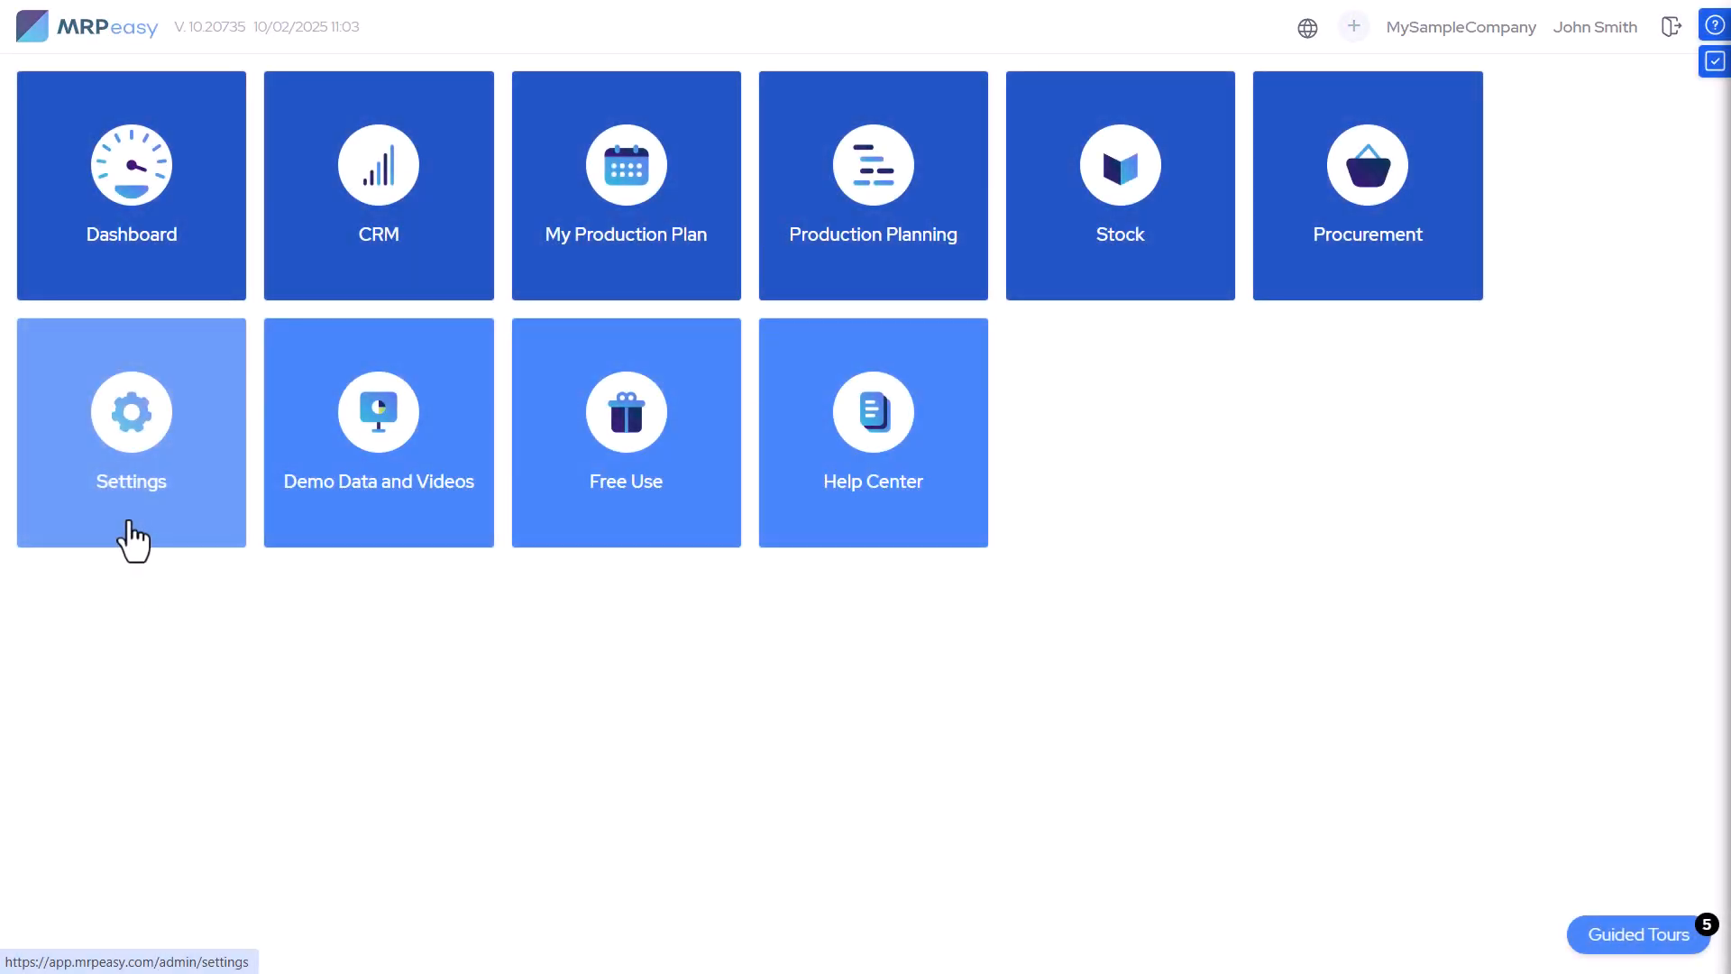
# Report 10 pcs made for the in-progress Painting operation on manufacturing order MO00015.
pyautogui.click(133, 541)
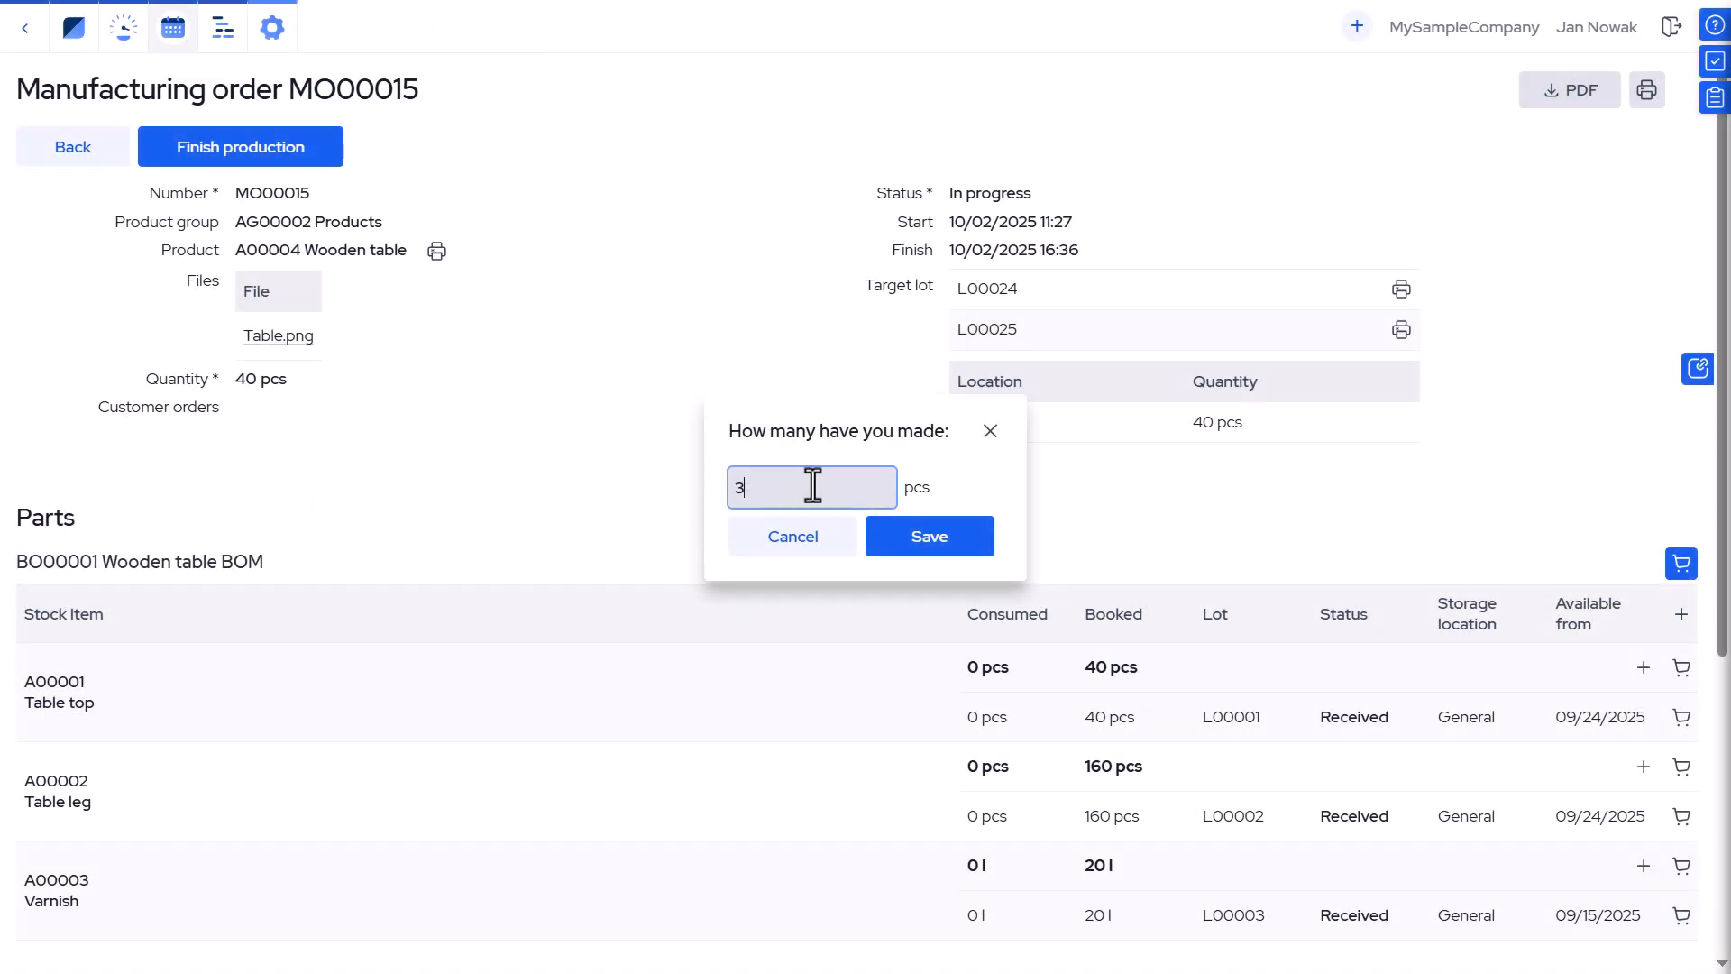
pyautogui.press('BackSpace')
pyautogui.write('10')
pyautogui.click(911, 536)
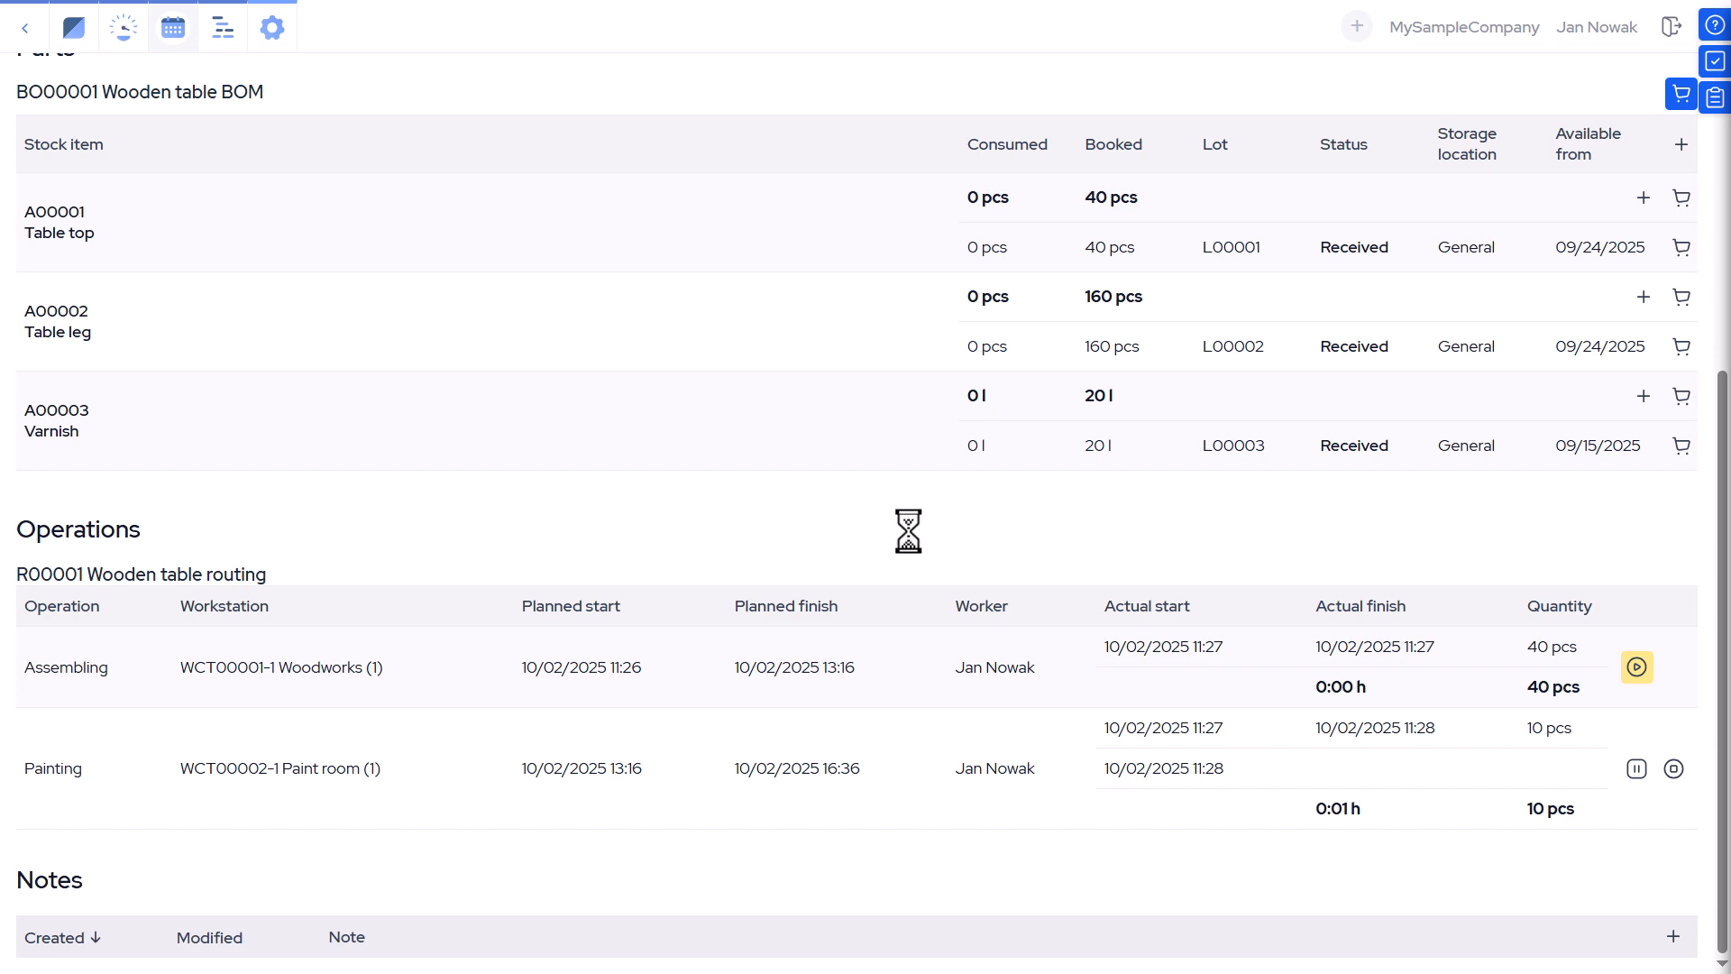
# Set MO partial completion to No in the software settings and save.
pyautogui.scroll(5, 949, 511)
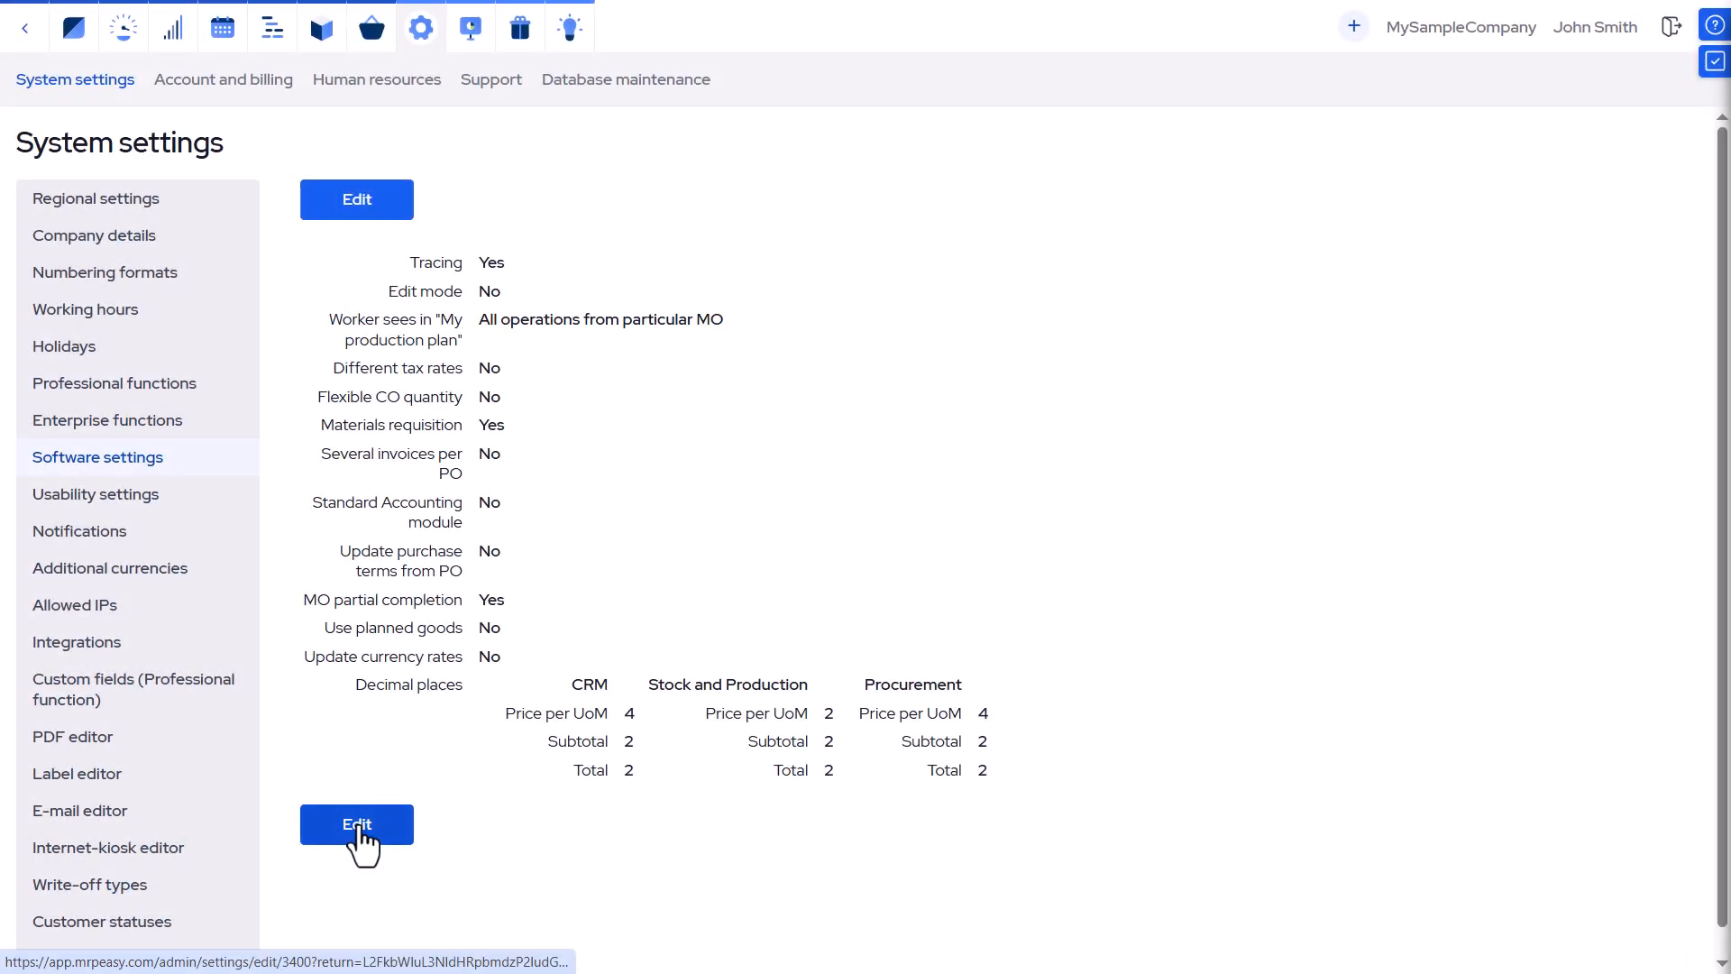
pyautogui.click(357, 826)
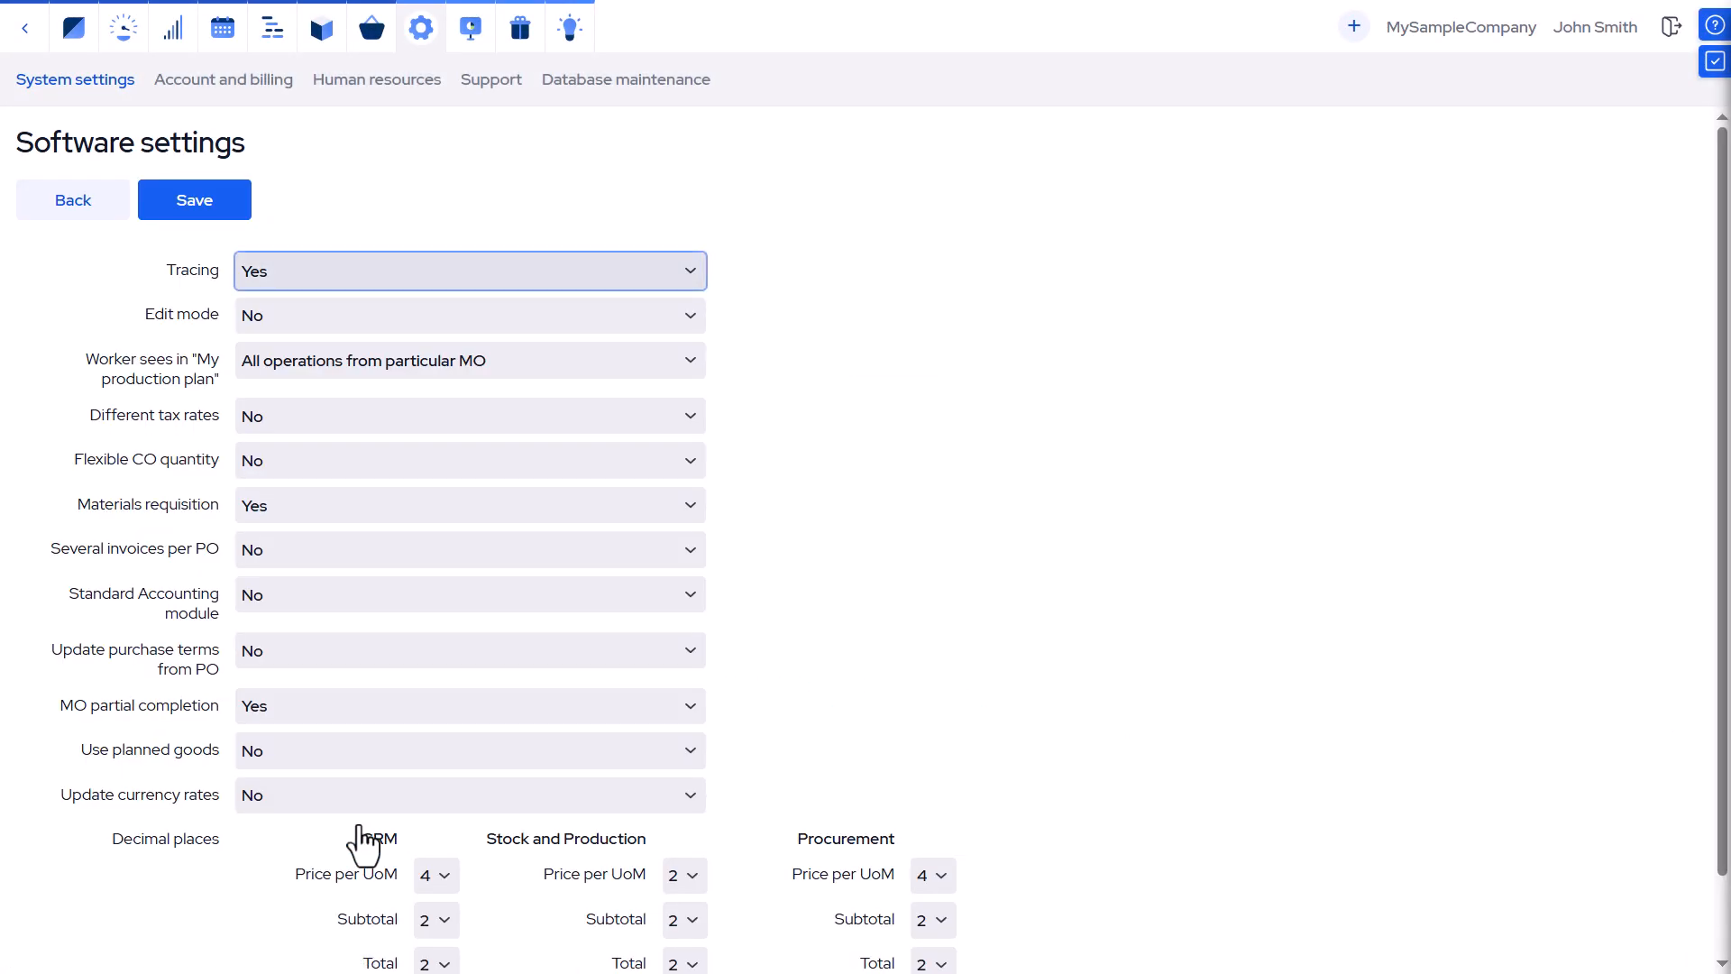
pyautogui.click(456, 698)
pyautogui.click(402, 780)
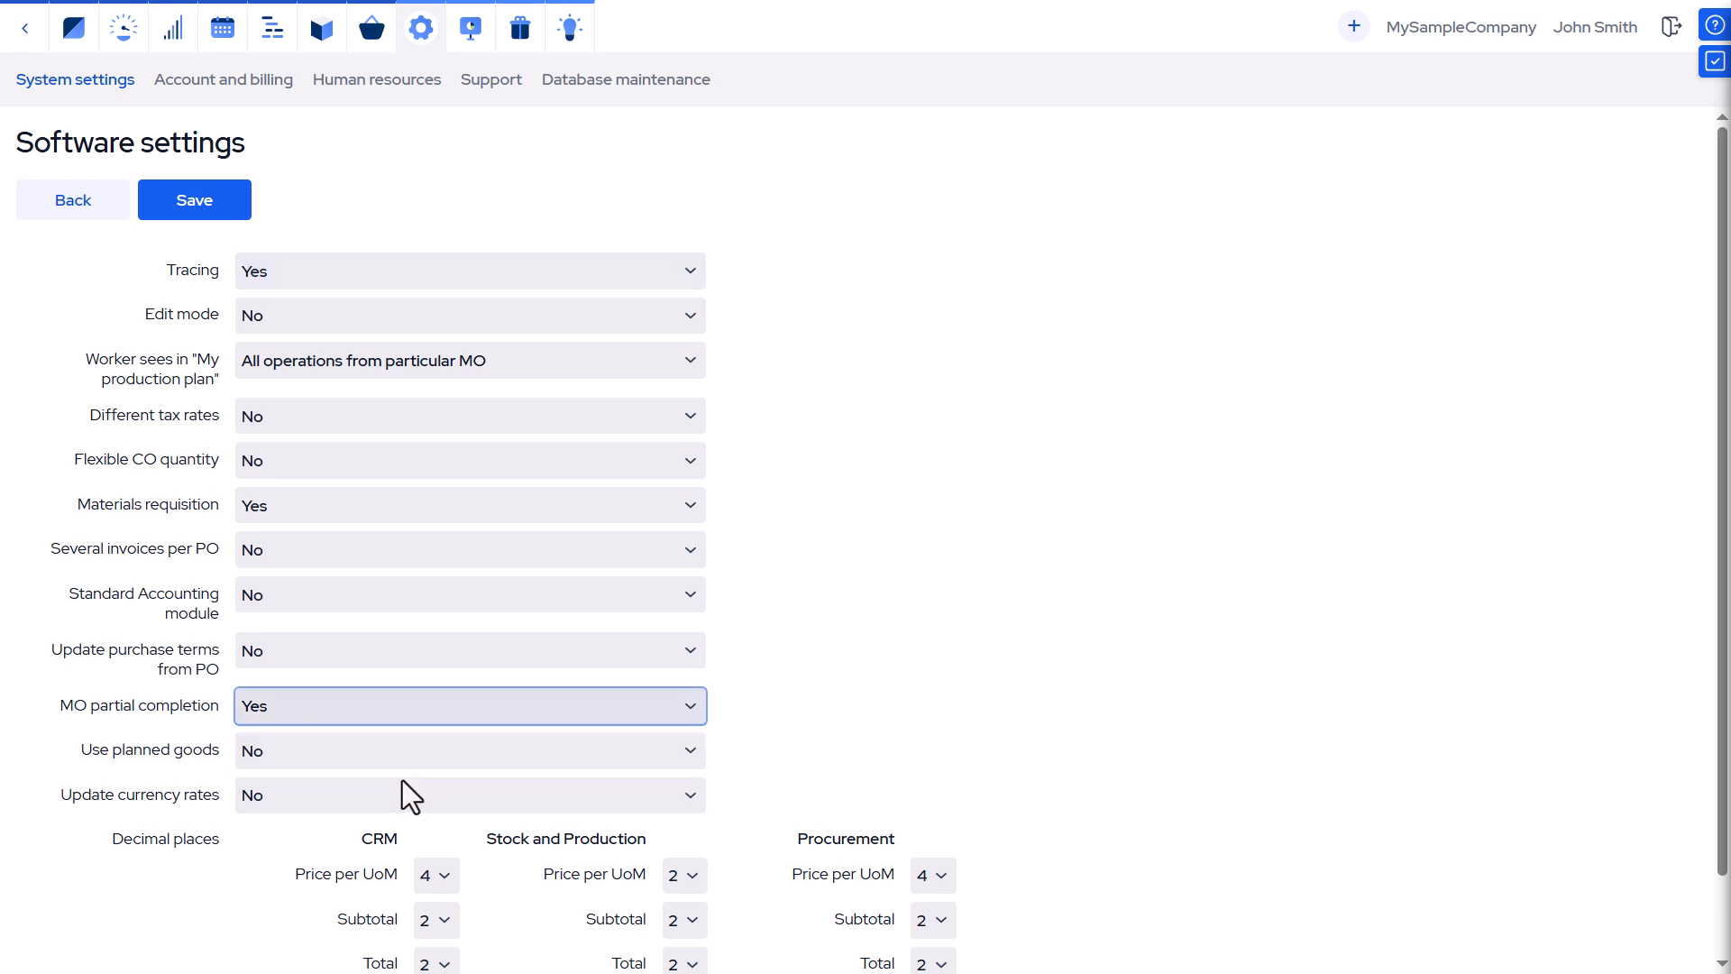
pyautogui.click(169, 217)
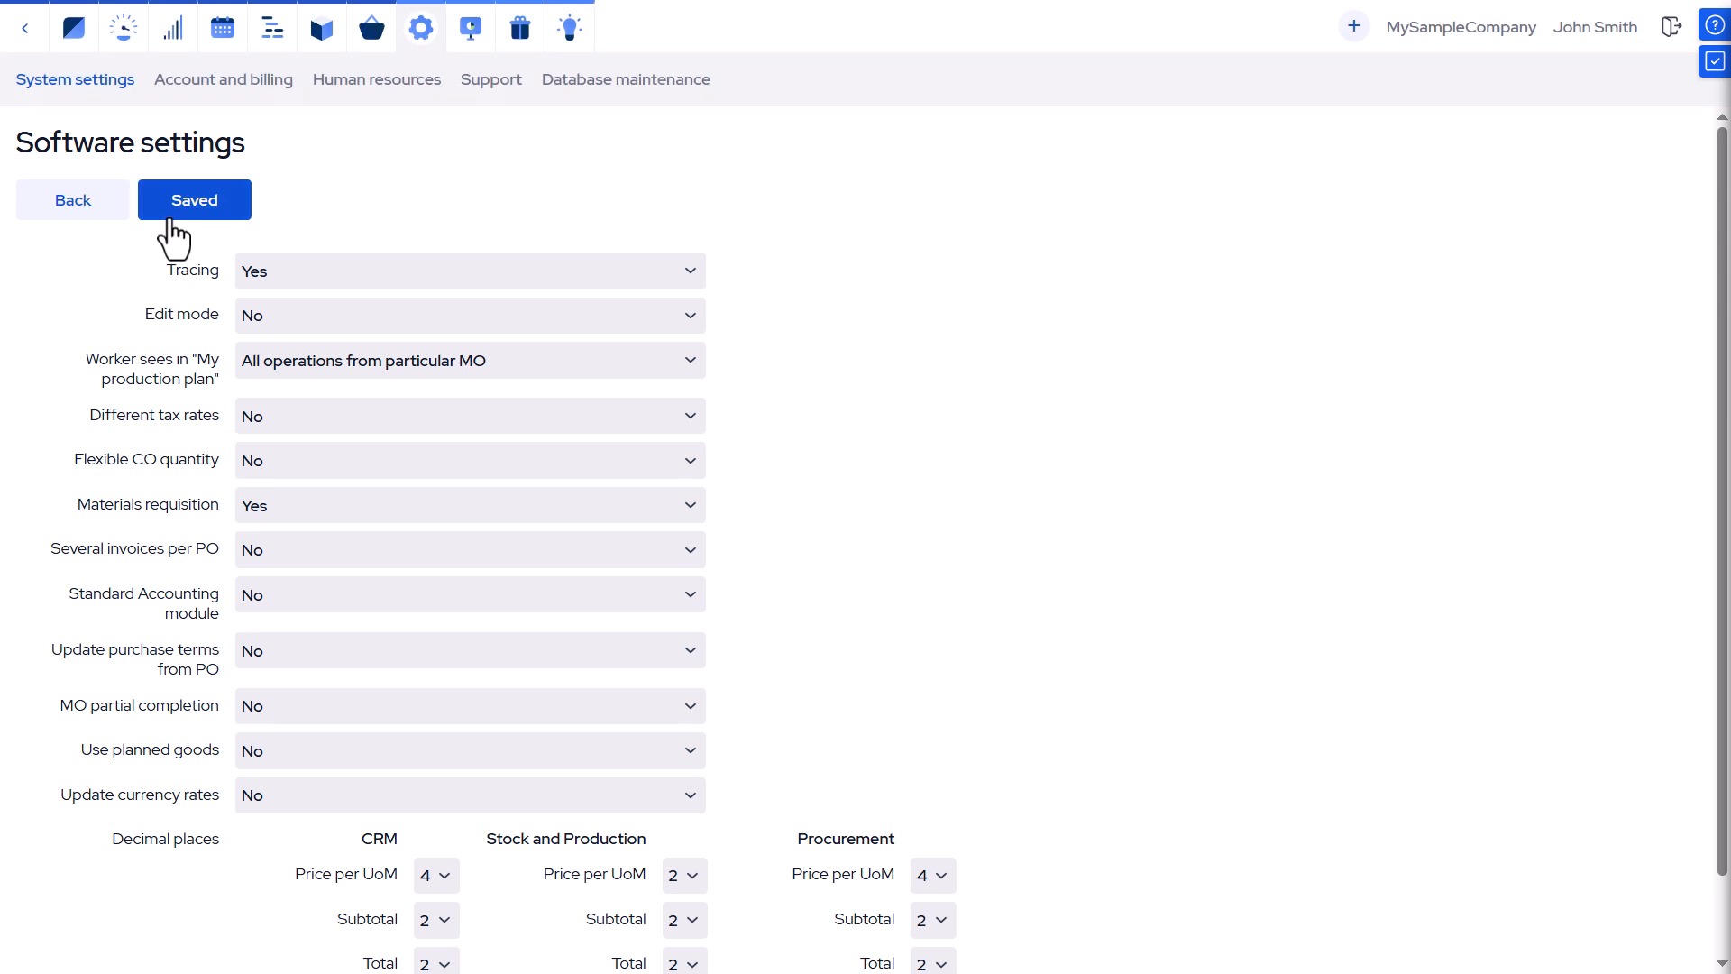
pyautogui.click(80, 209)
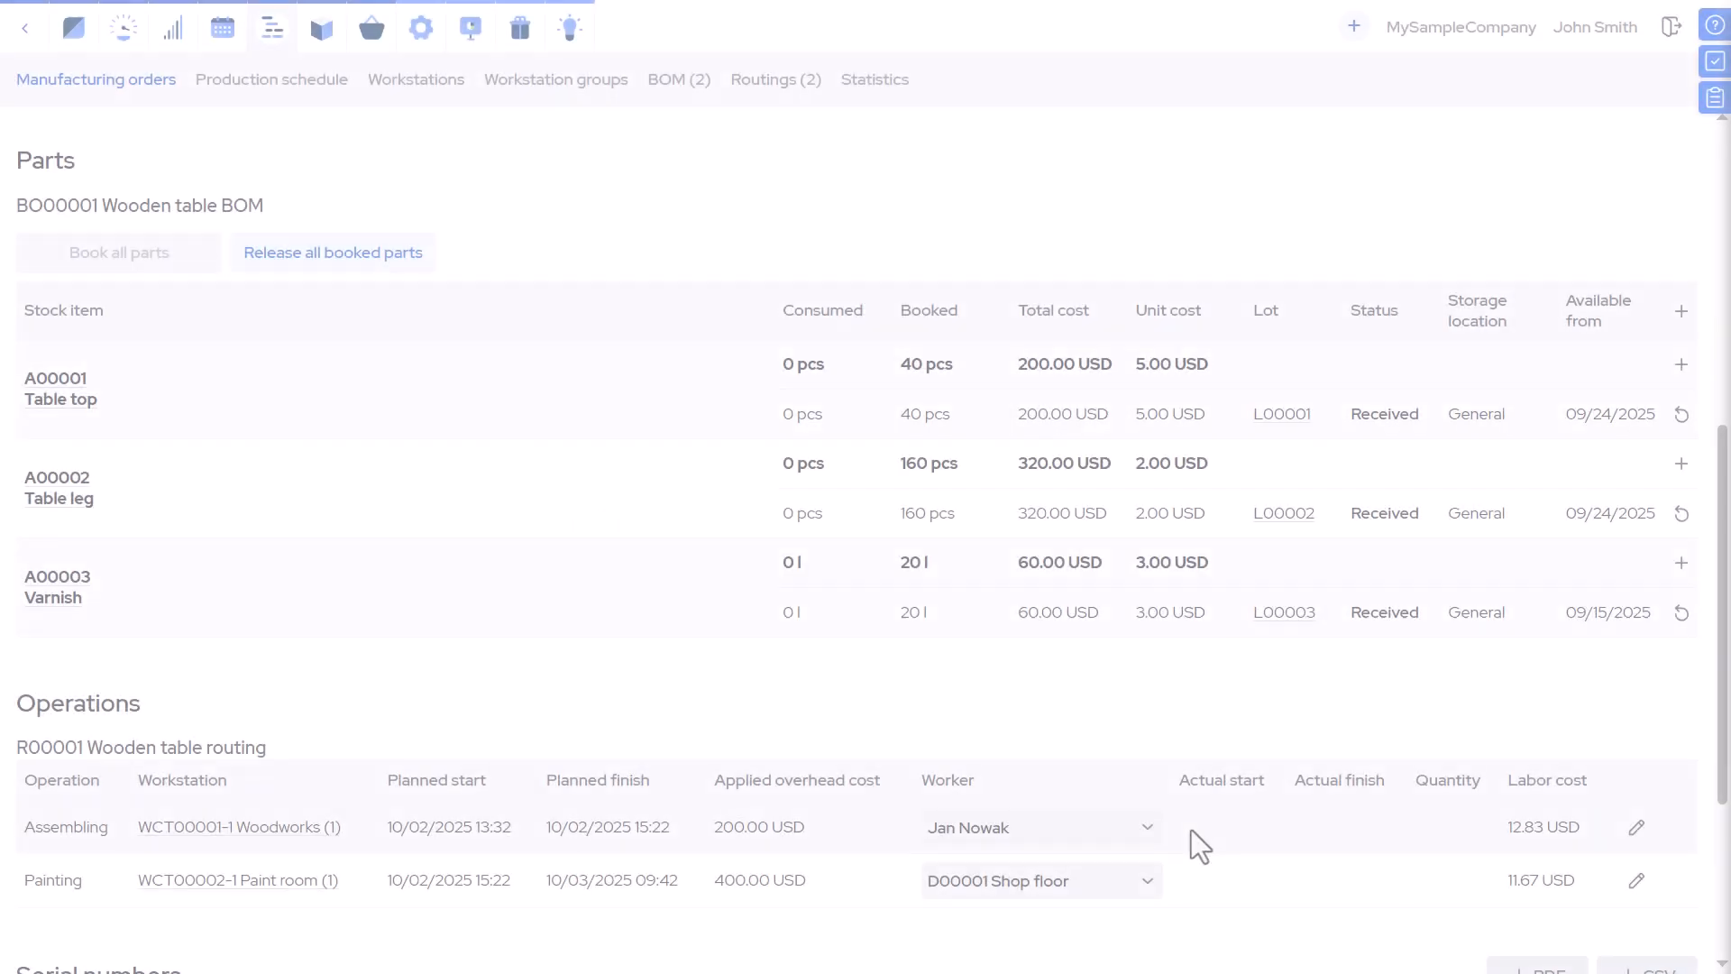
# Examine the worker choices for the Assembling operation and the Paint room workstation's default department/worker.
pyautogui.click(1136, 831)
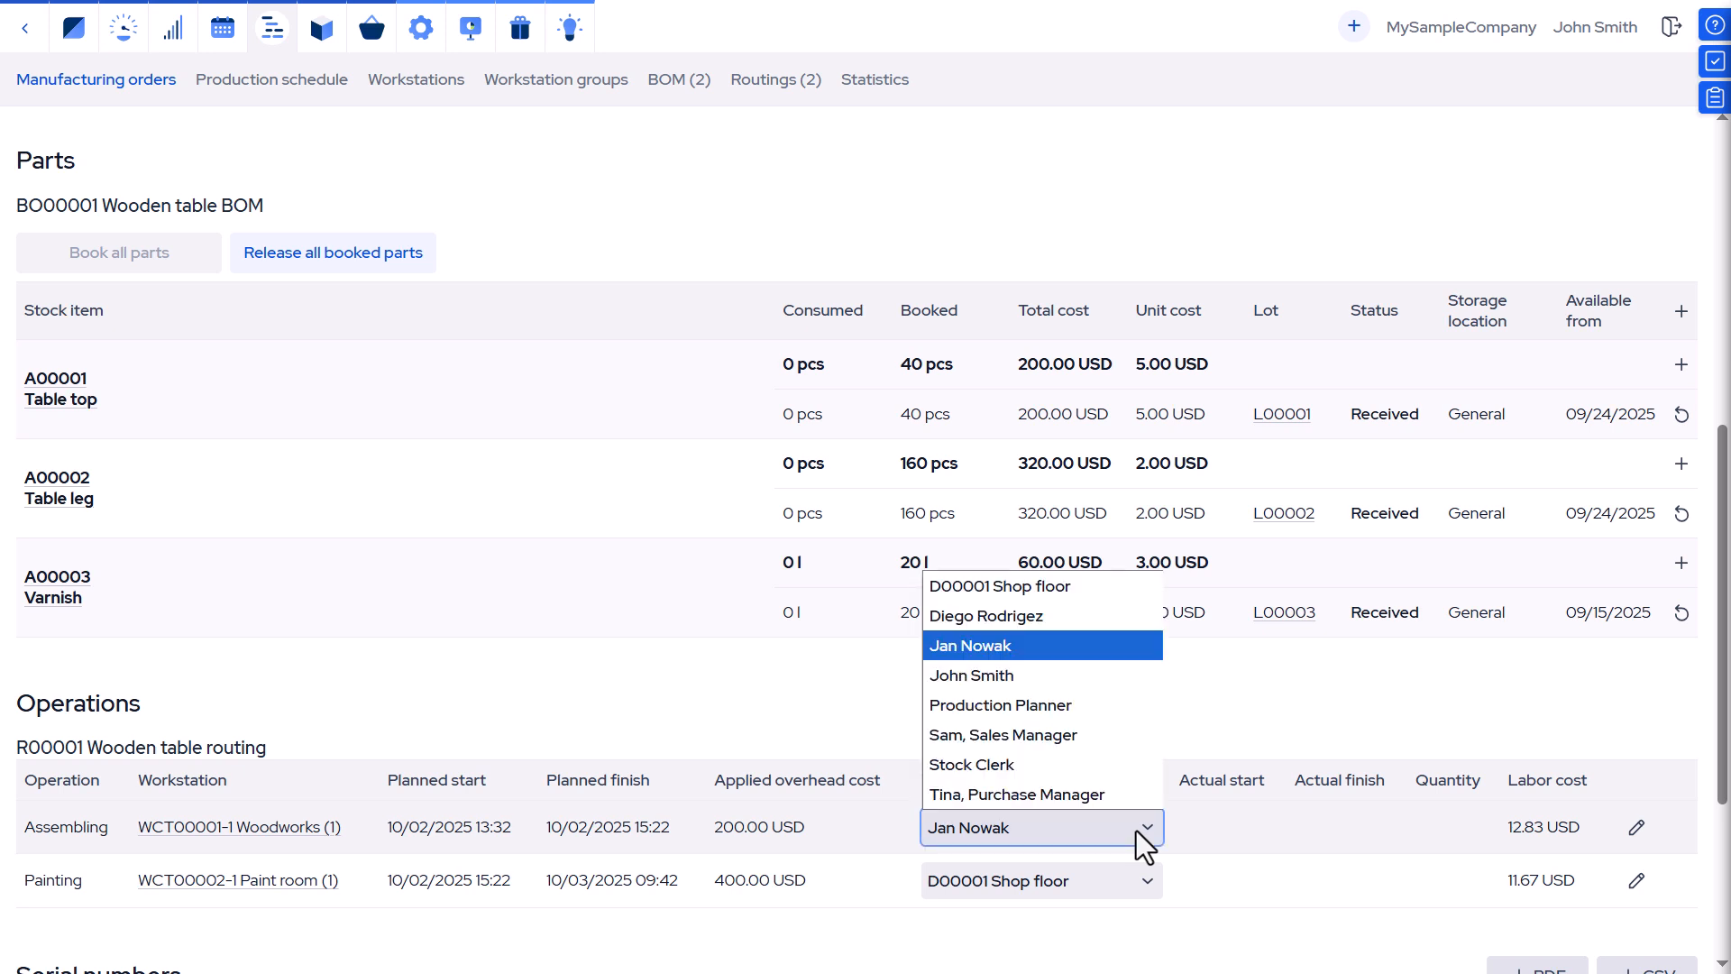
pyautogui.click(1136, 830)
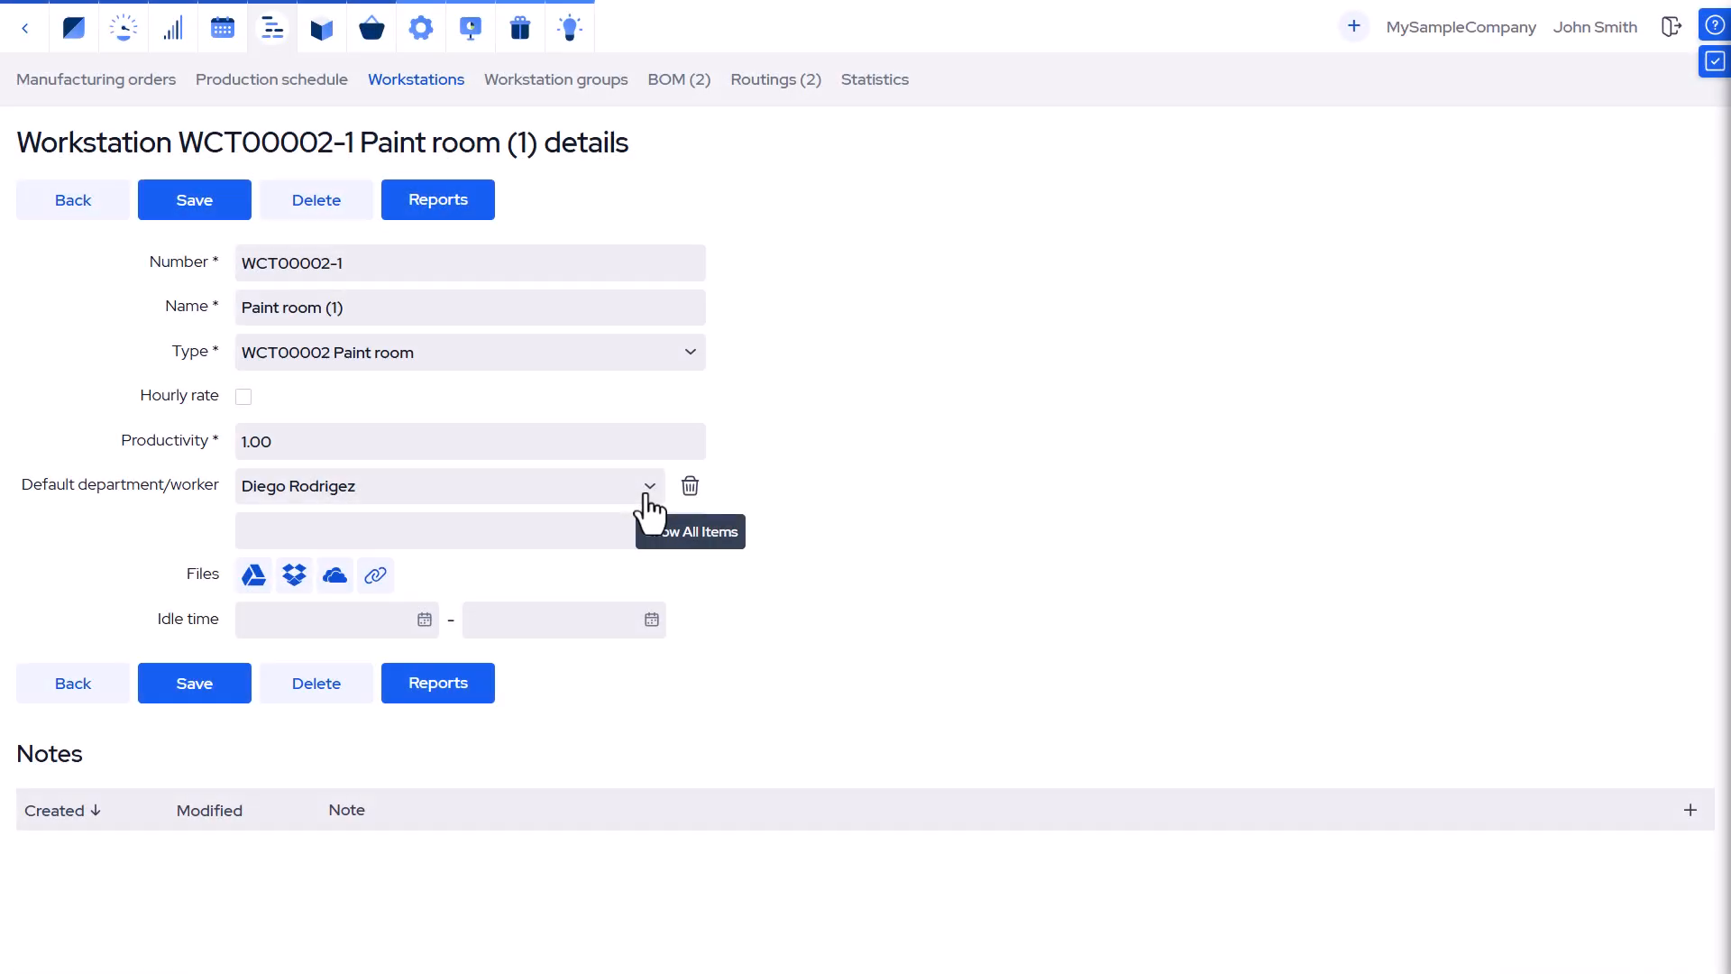
pyautogui.click(650, 488)
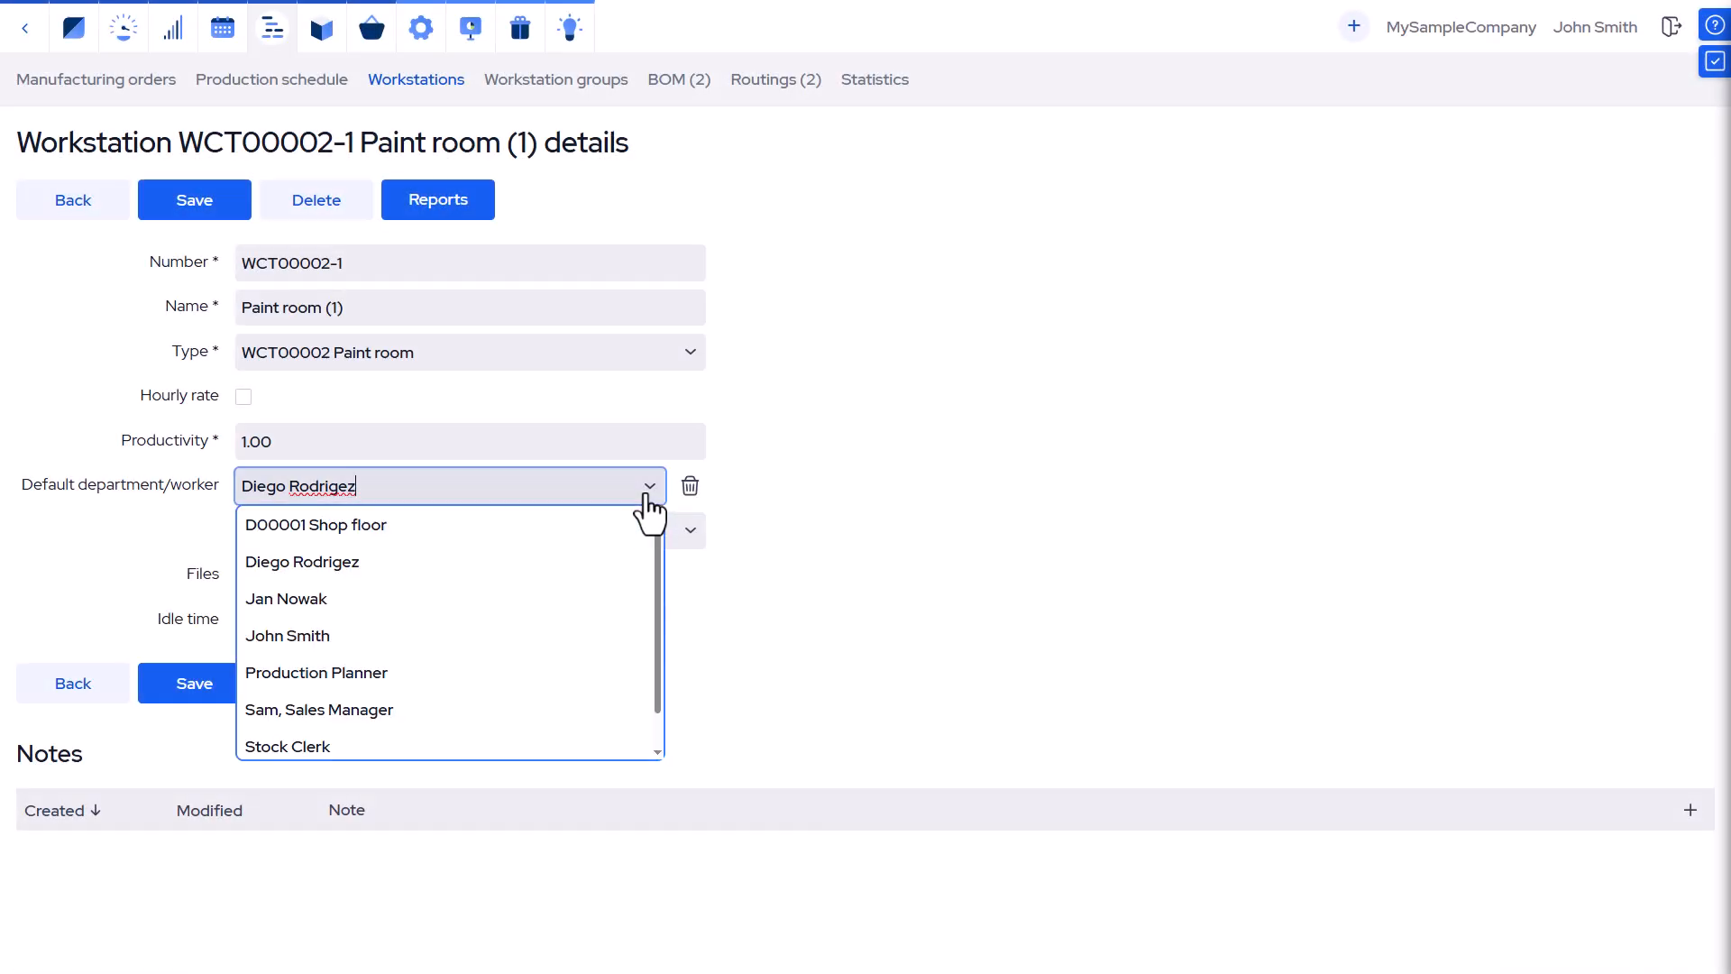
pyautogui.click(650, 488)
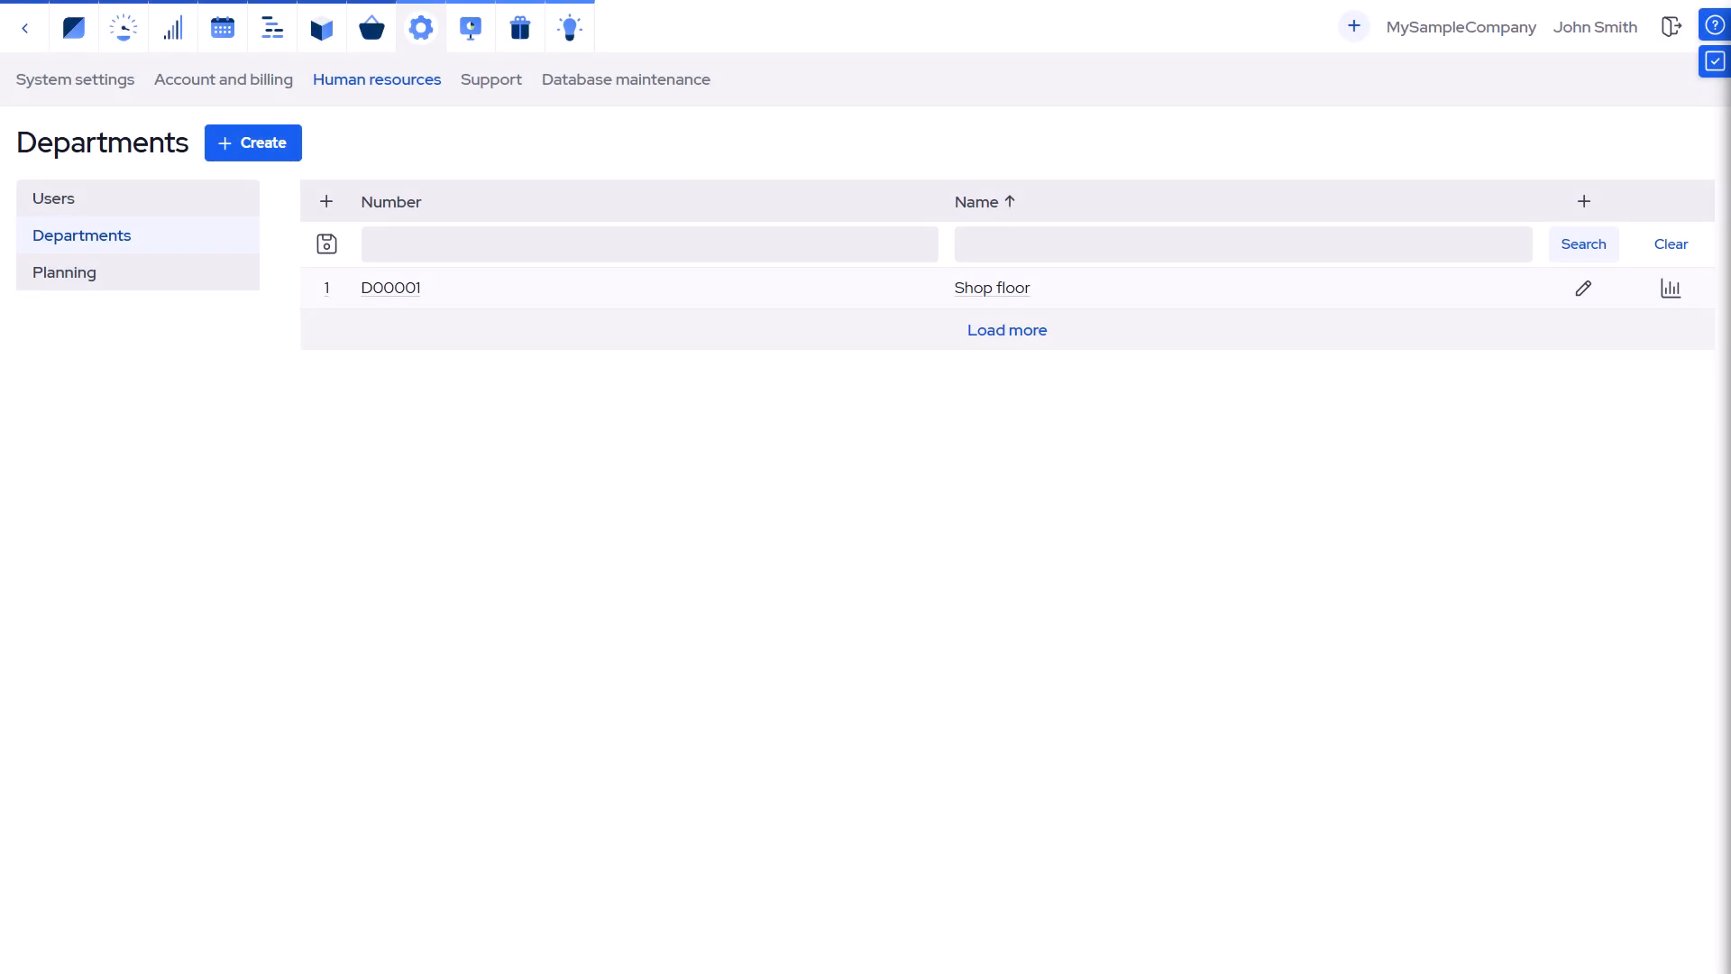
# Open the shop-floor worker's user account and examine its permissions, options and departments.
pyautogui.click(65, 196)
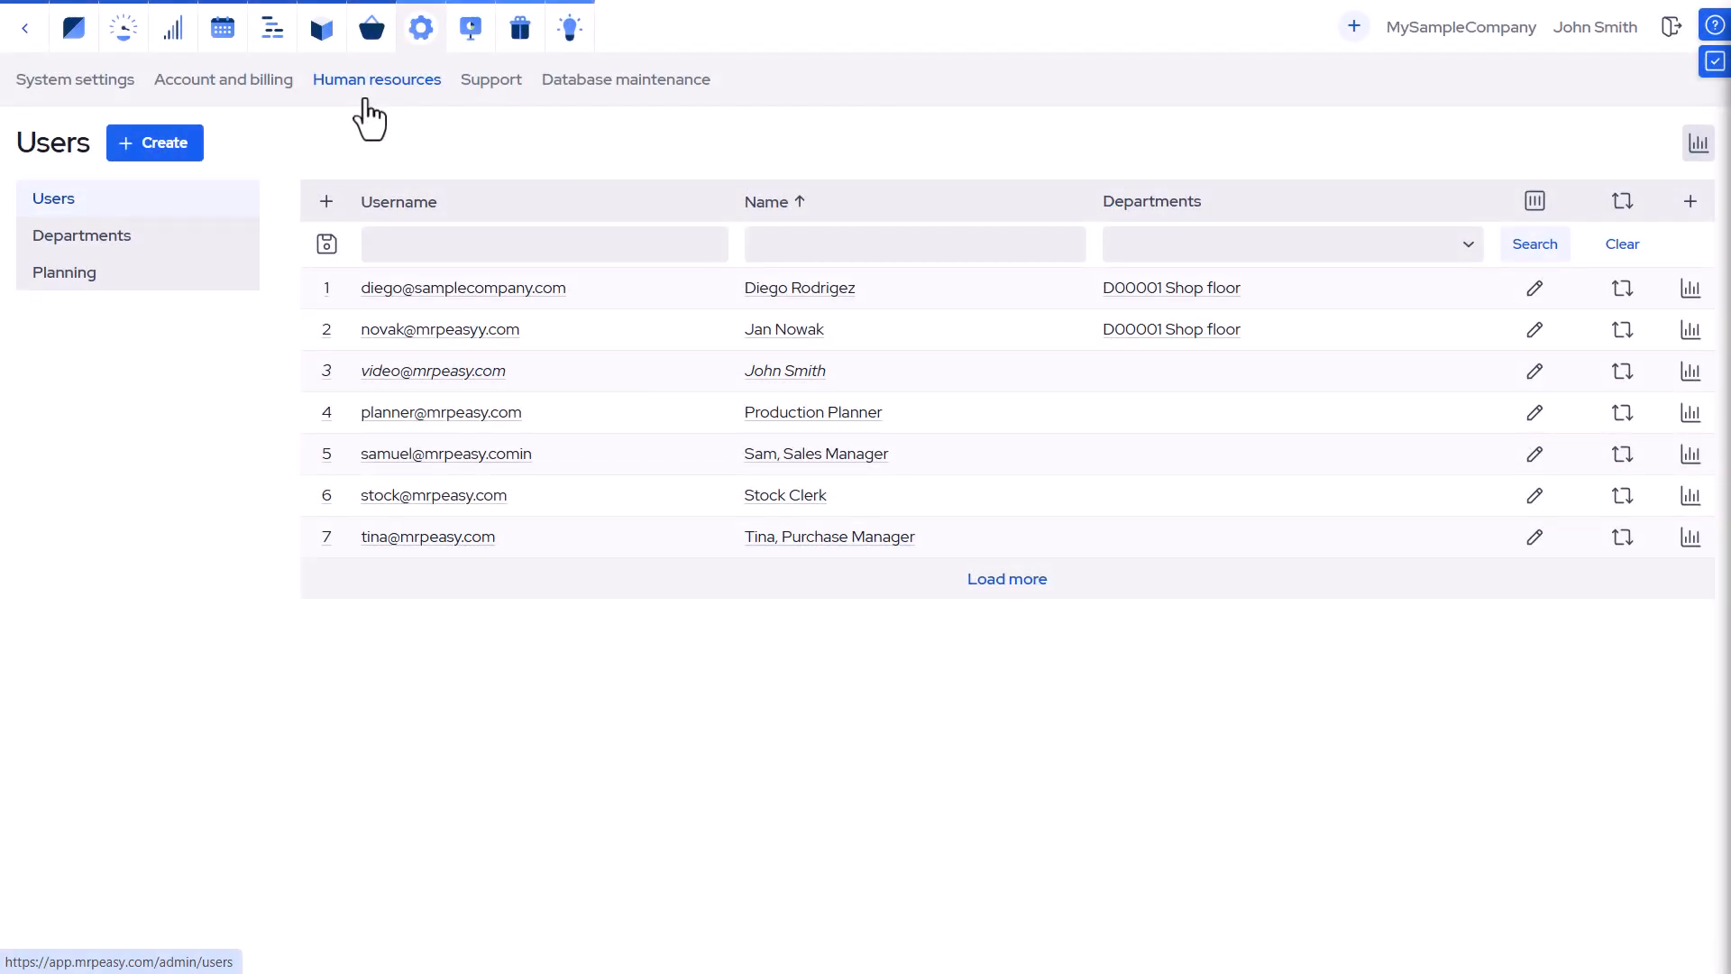
pyautogui.click(417, 330)
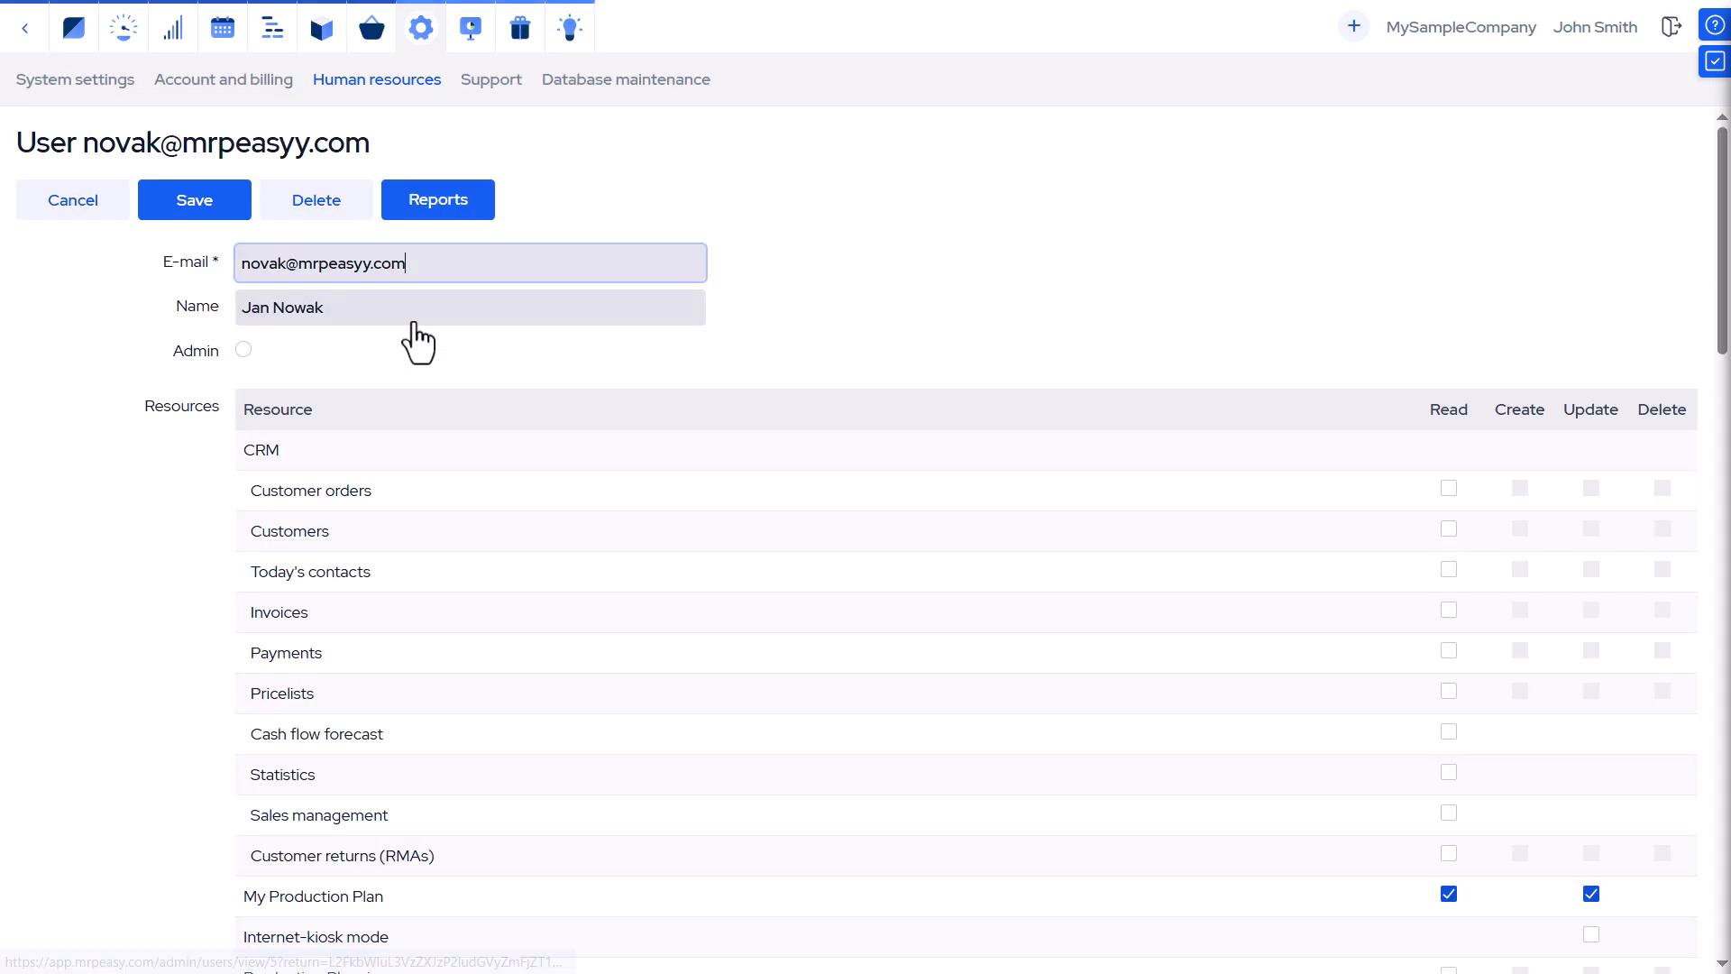
pyautogui.scroll(-3, 510, 478)
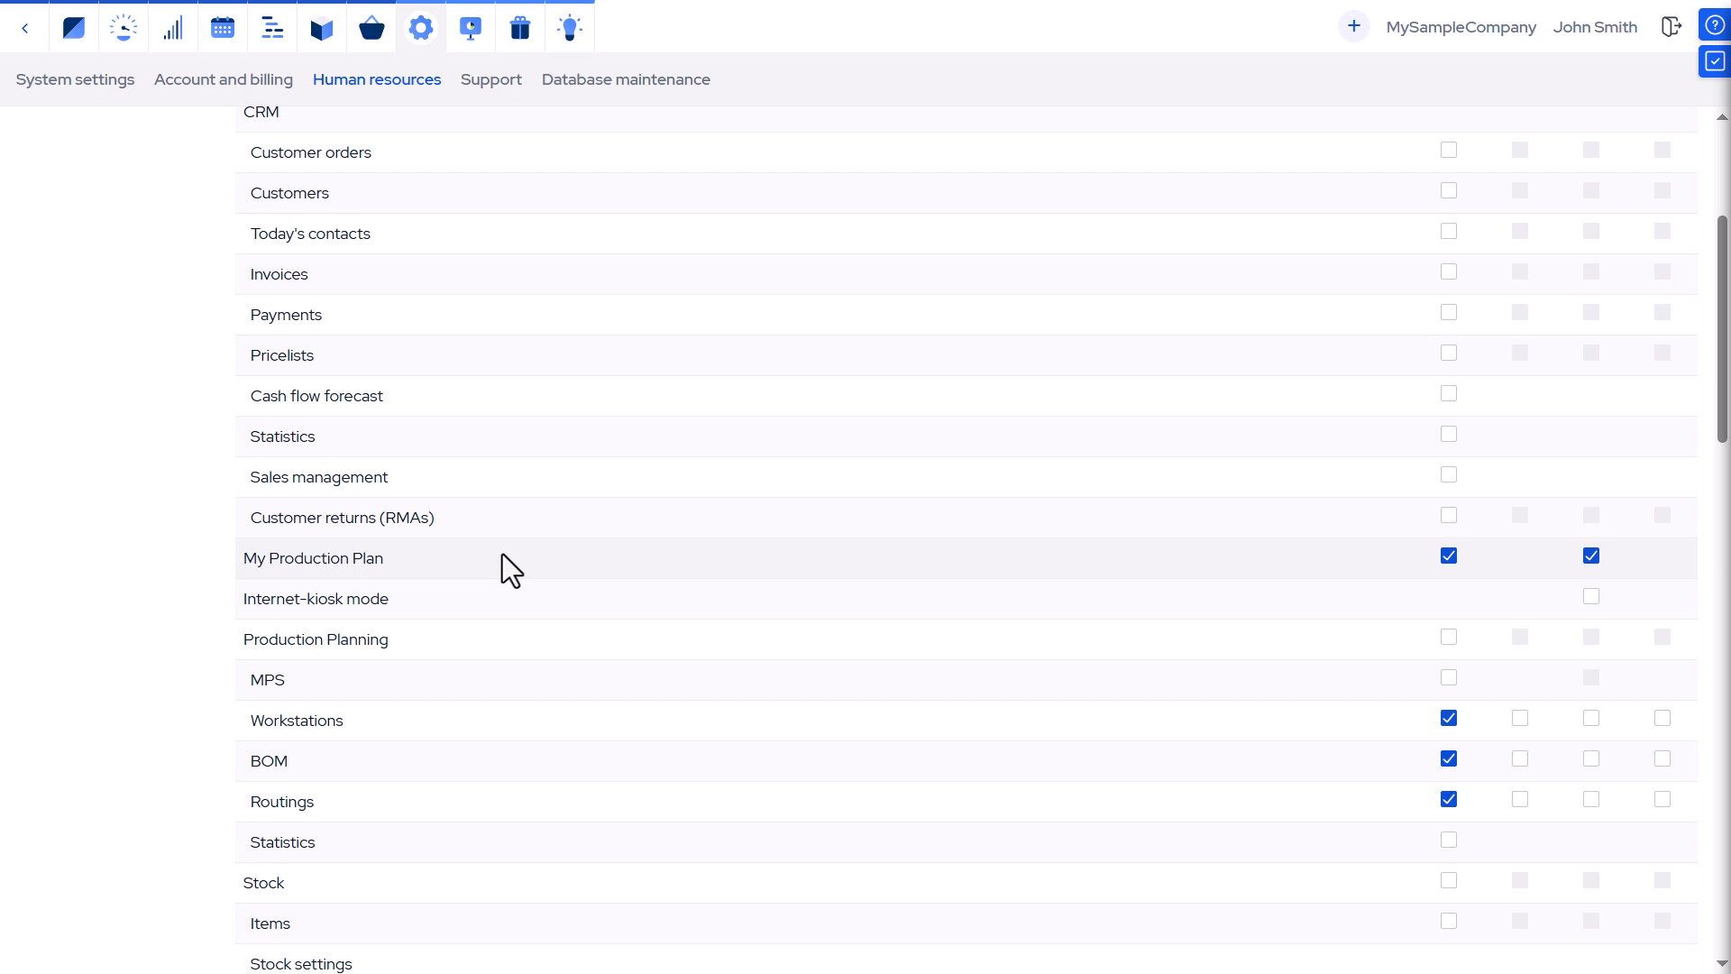
pyautogui.scroll(-7, 501, 554)
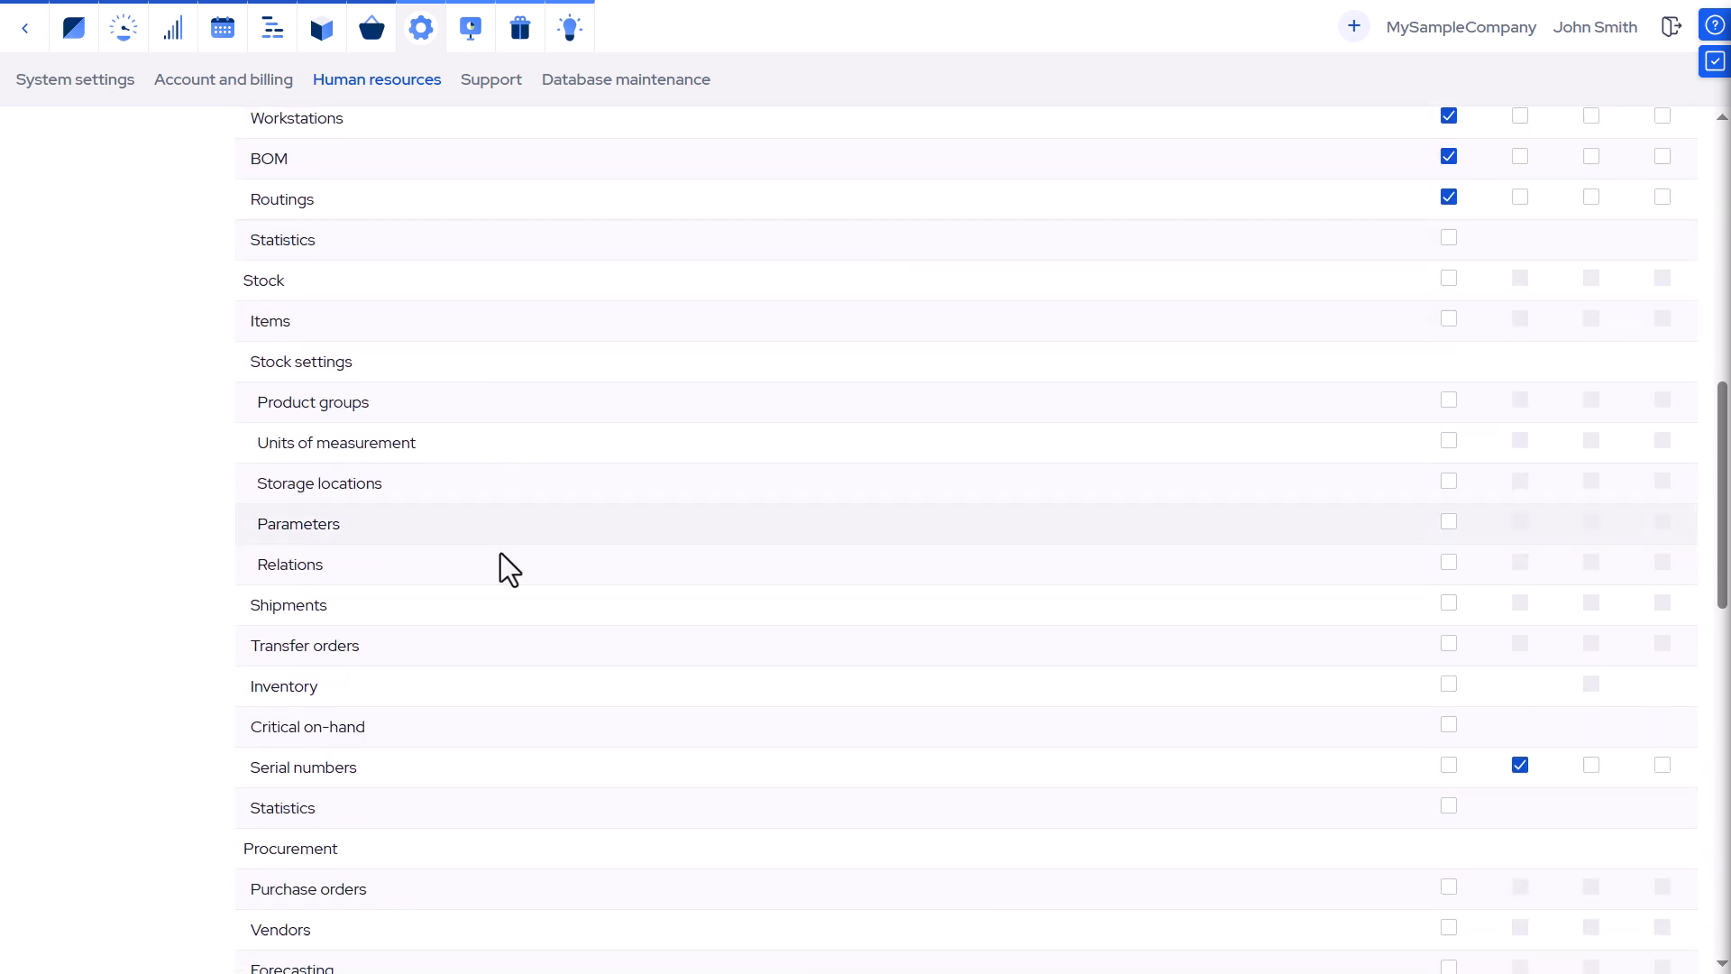
pyautogui.scroll(-12, 501, 553)
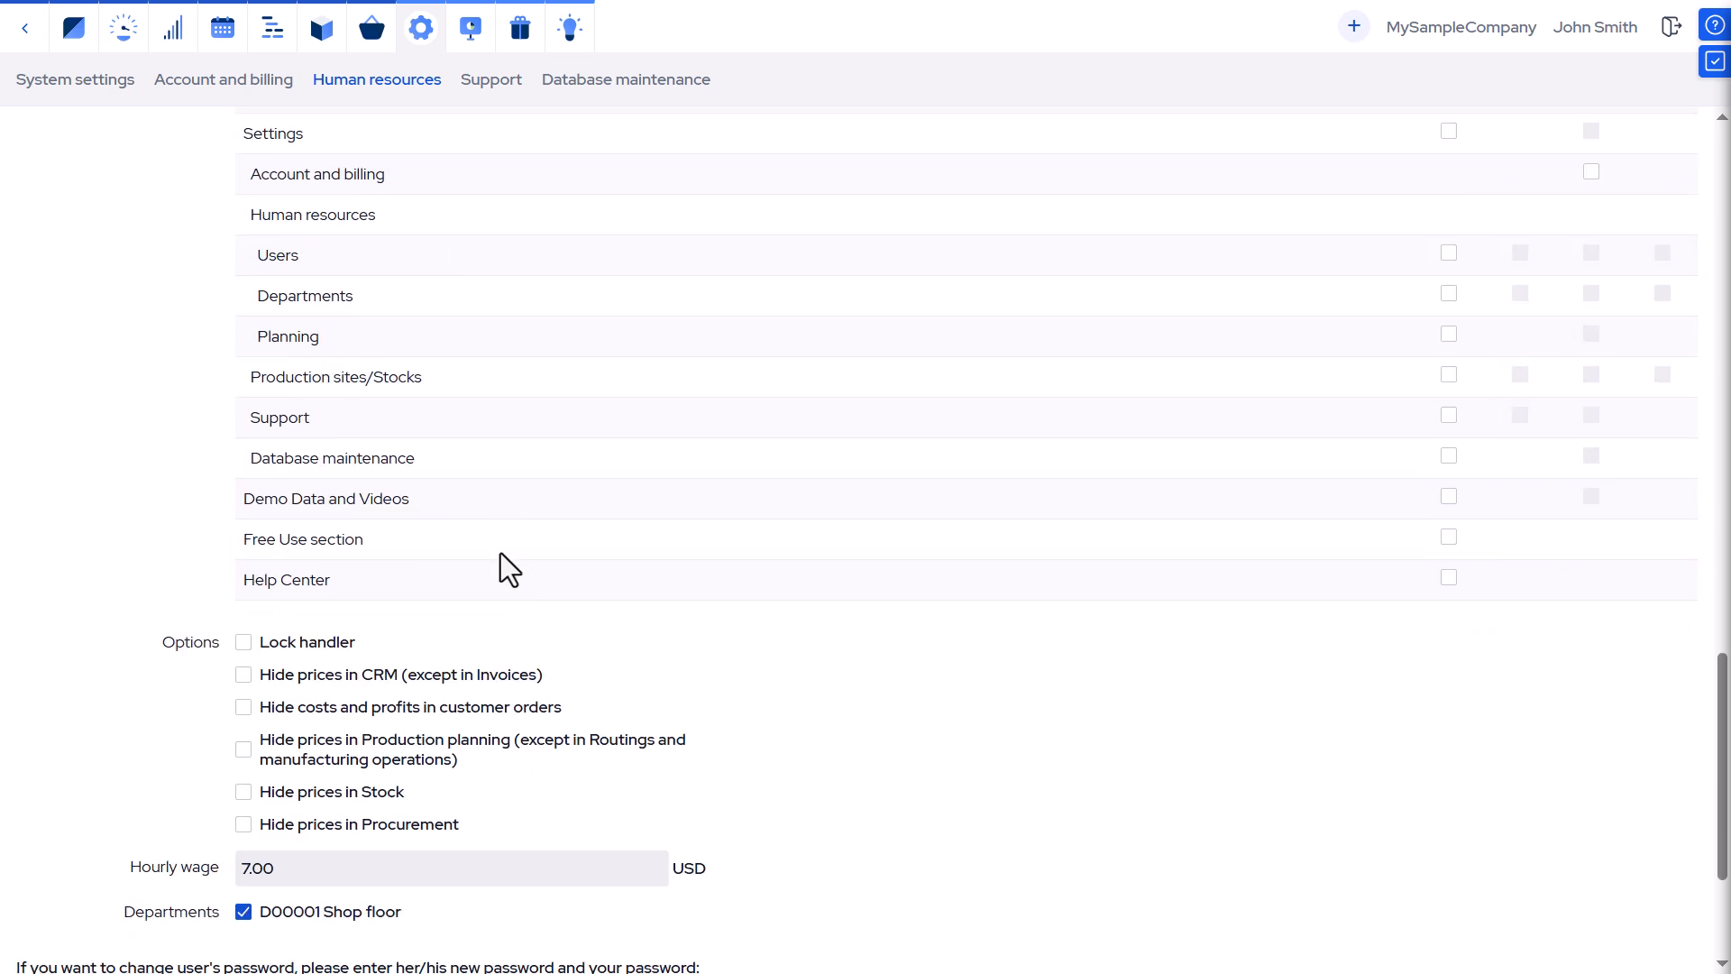
pyautogui.scroll(-2, 501, 553)
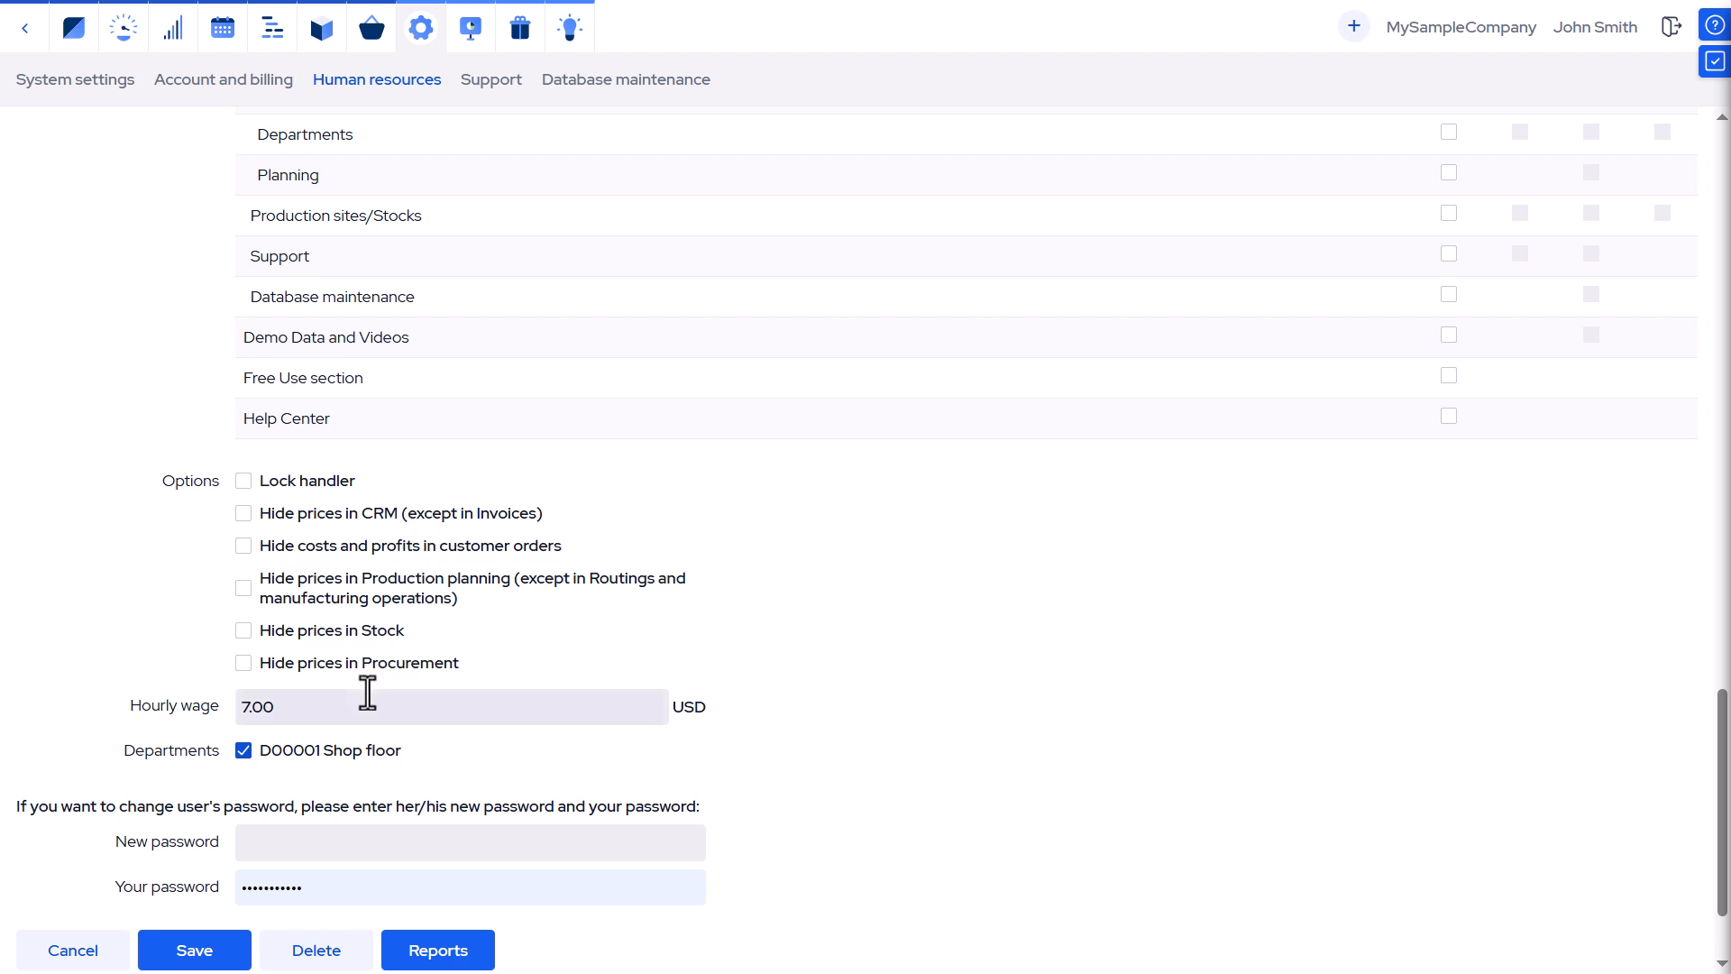